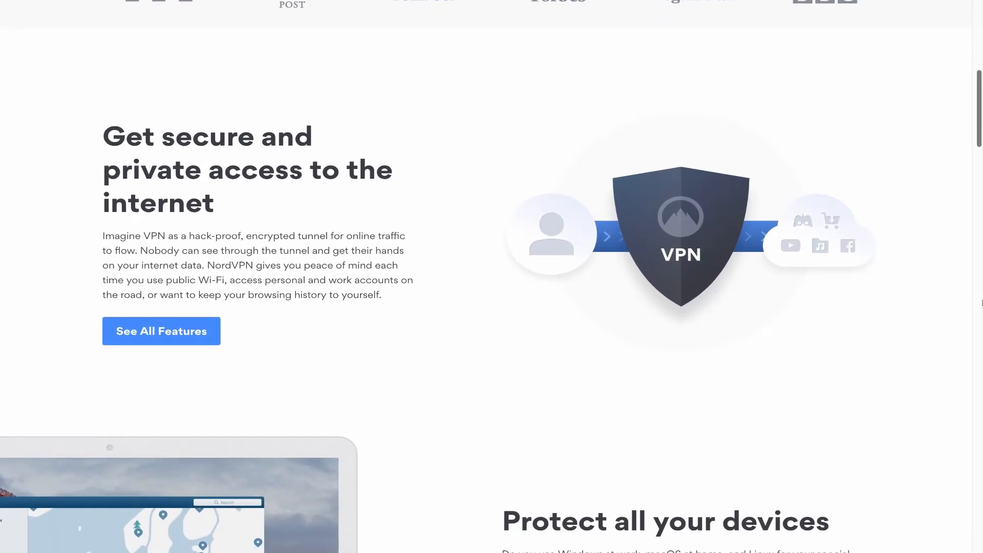
Step: Look through the NordVPN page's sections on secure access, supported devices, server locations, video reviews and press coverage
scroll(982, 304, down, 2)
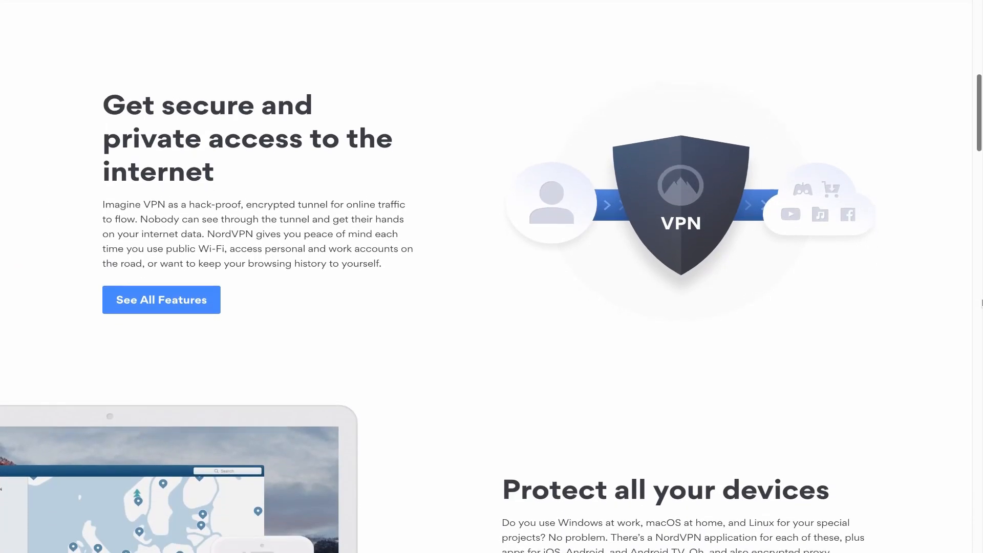
scroll(982, 303, down, 2)
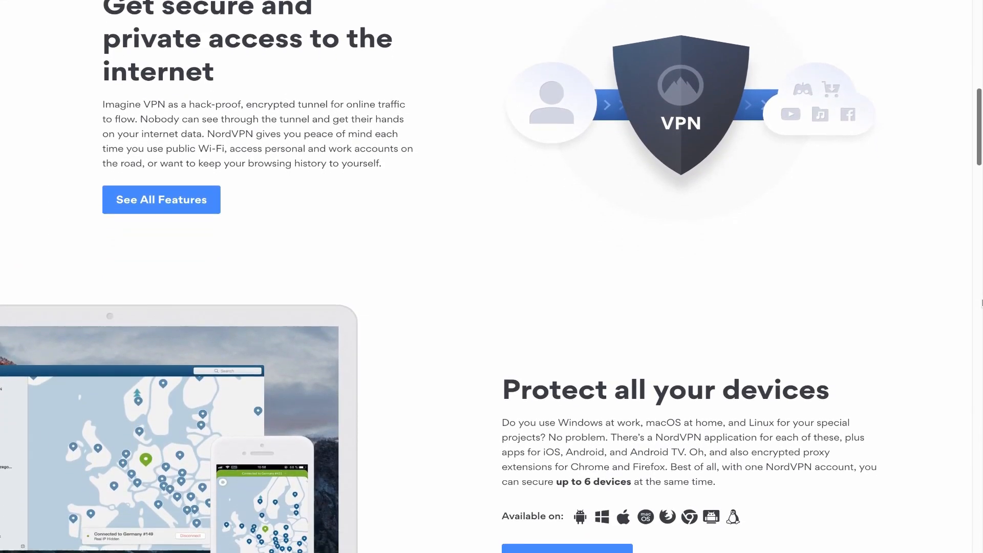
scroll(982, 303, down, 2)
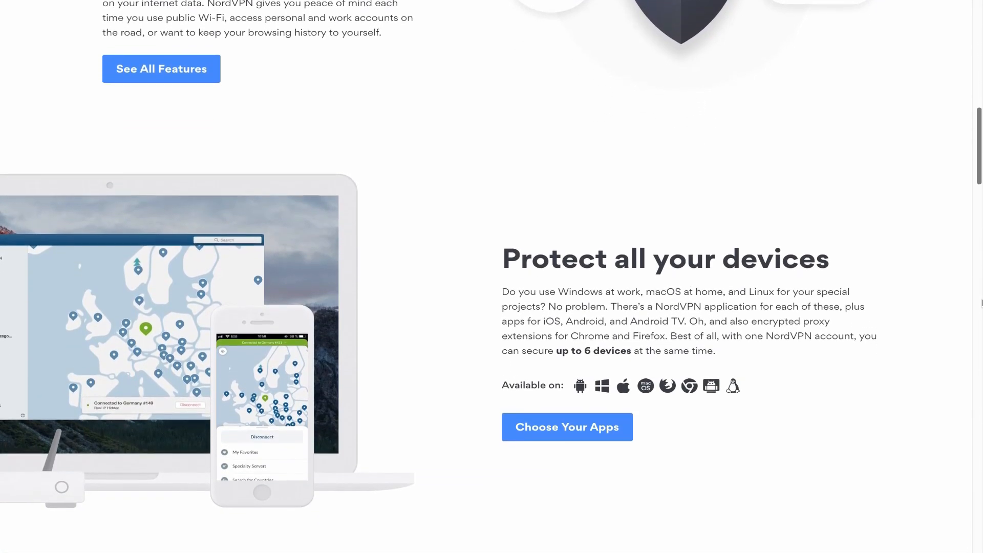
scroll(982, 303, down, 1)
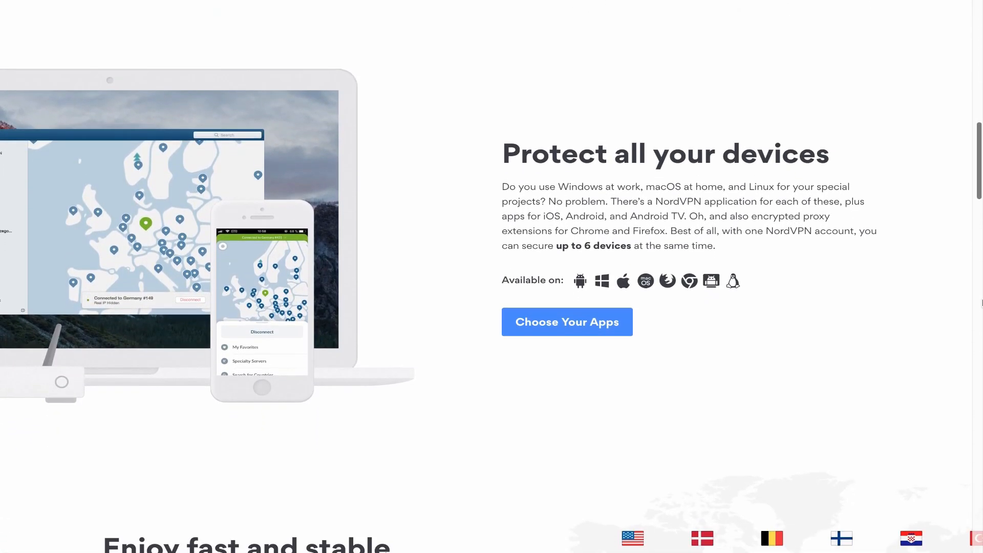
scroll(982, 303, down, 2)
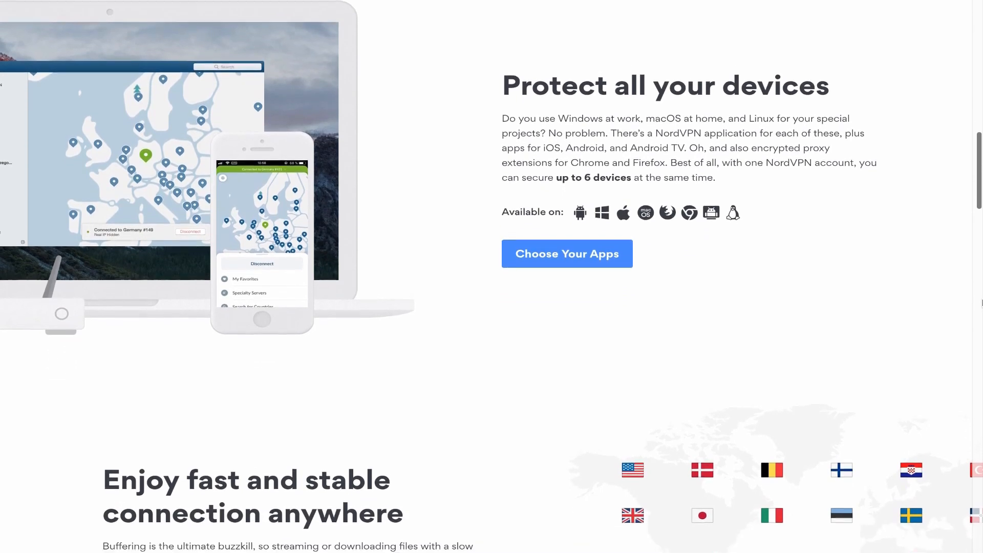
scroll(982, 303, down, 3)
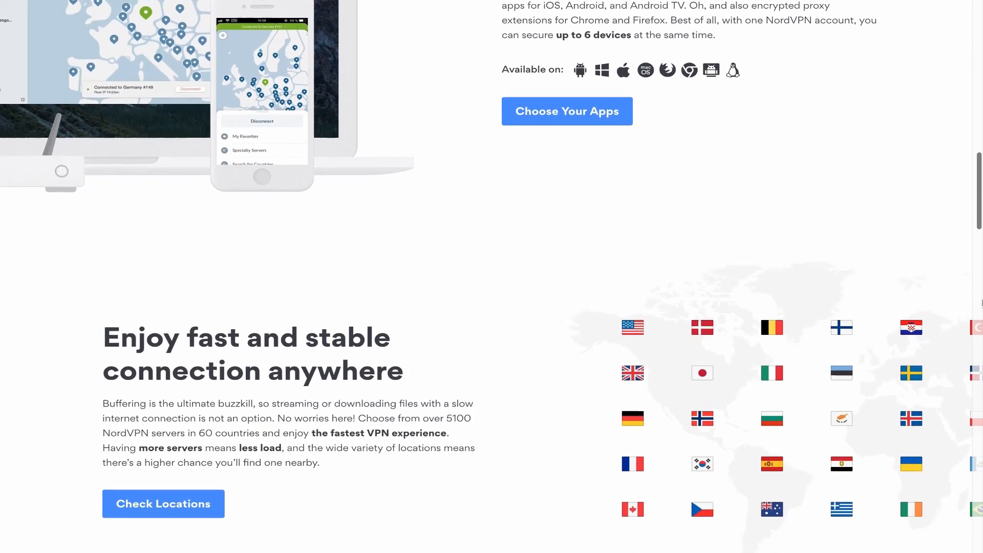
scroll(982, 304, down, 3)
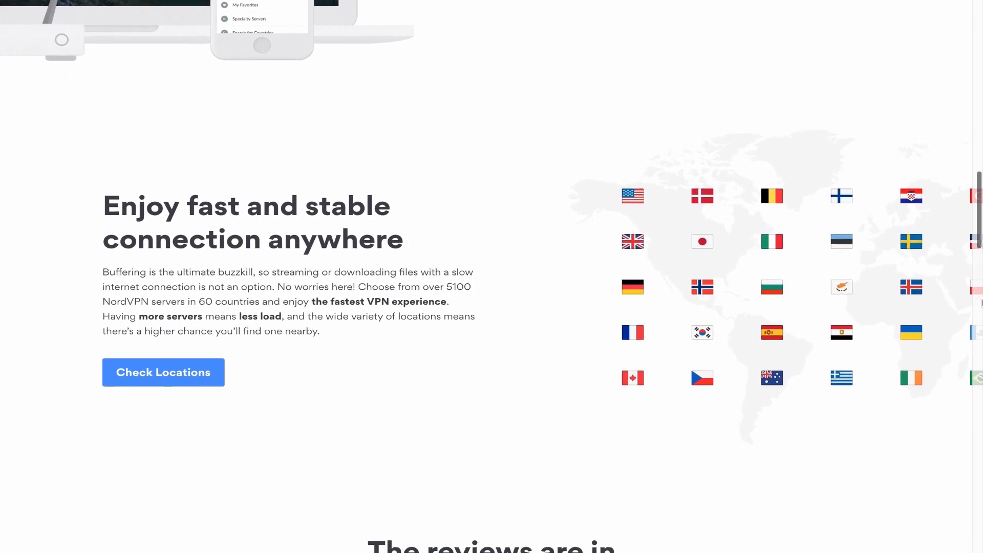
scroll(982, 303, down, 1)
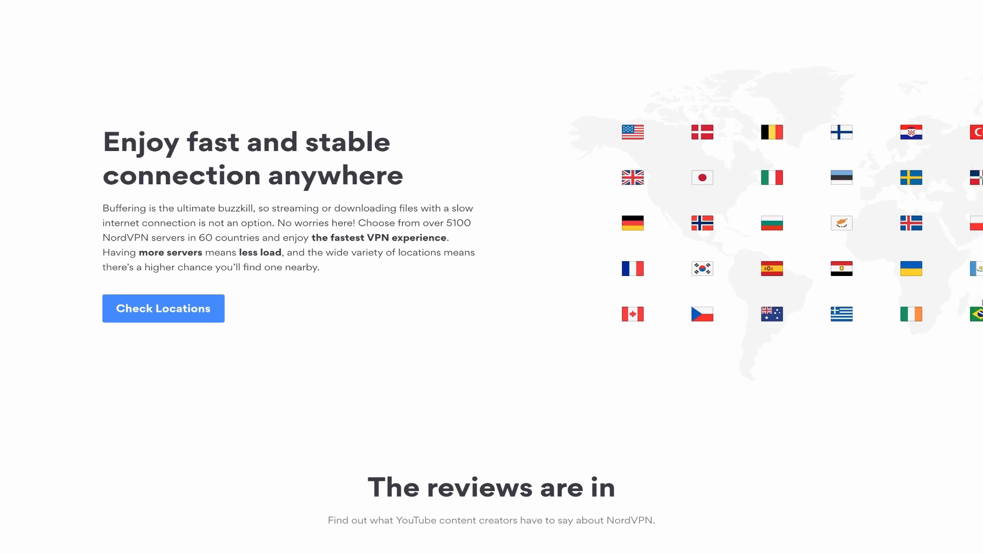
scroll(982, 303, down, 1)
scroll(982, 303, down, 3)
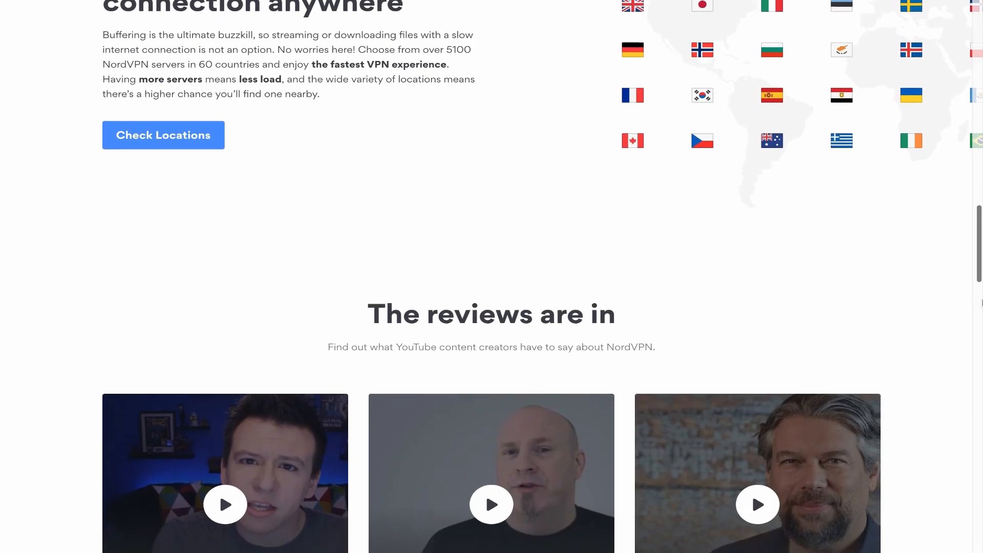
scroll(982, 303, down, 3)
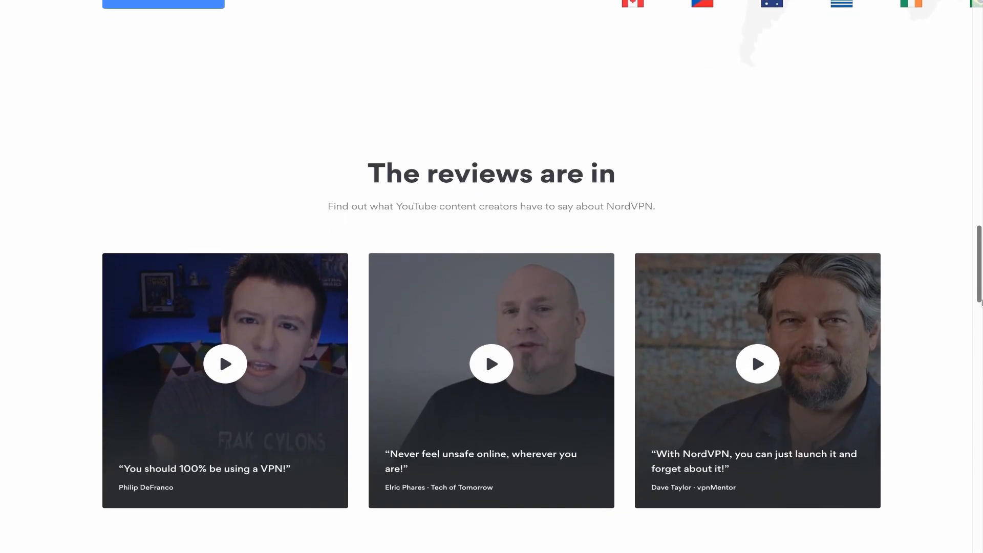
scroll(981, 303, down, 1)
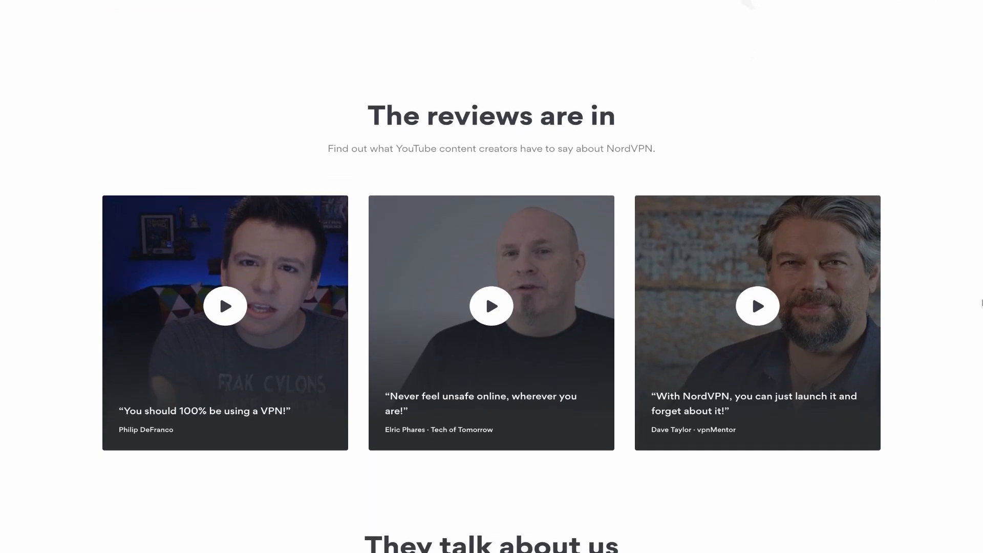
scroll(981, 304, down, 3)
scroll(981, 303, down, 2)
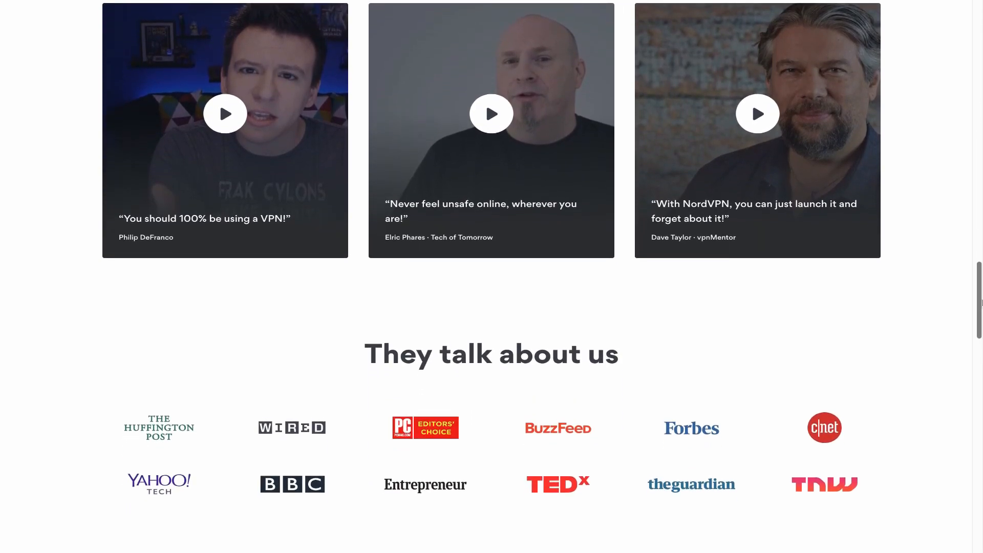
scroll(981, 303, down, 1)
scroll(981, 303, down, 4)
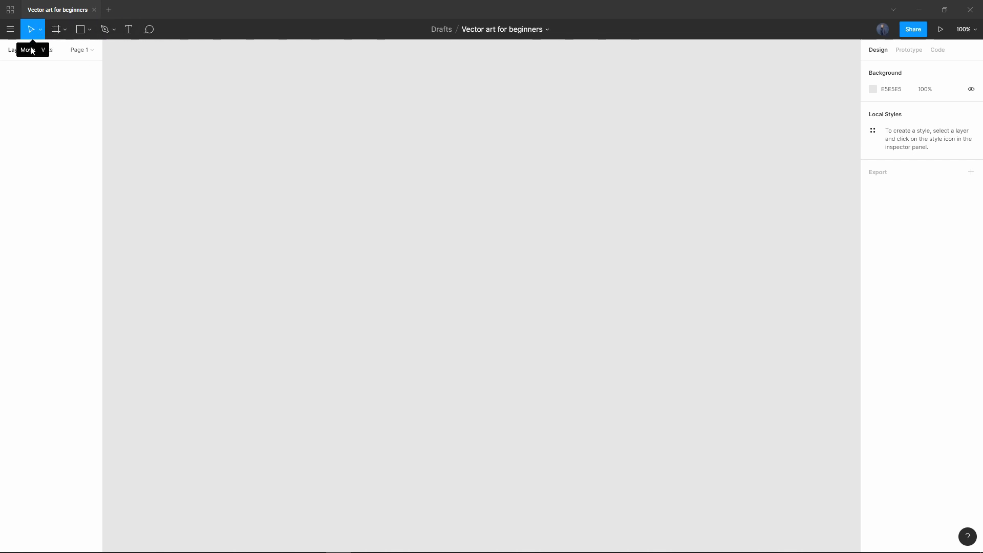
click(43, 29)
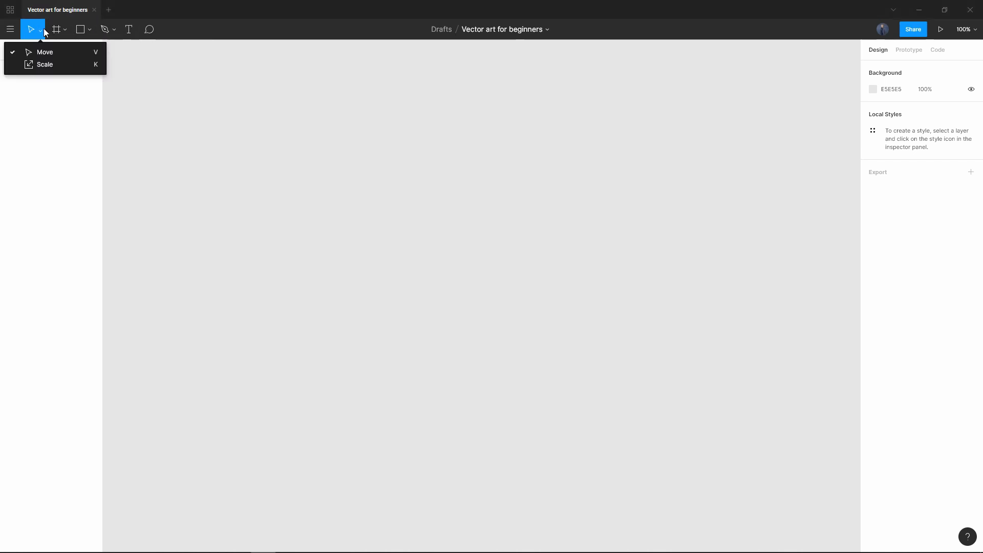
click(88, 29)
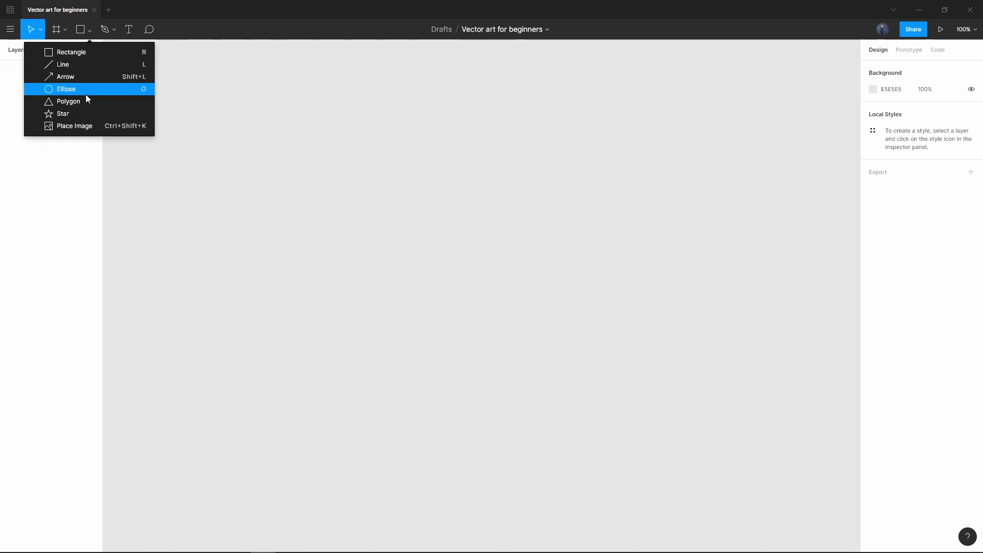
click(113, 33)
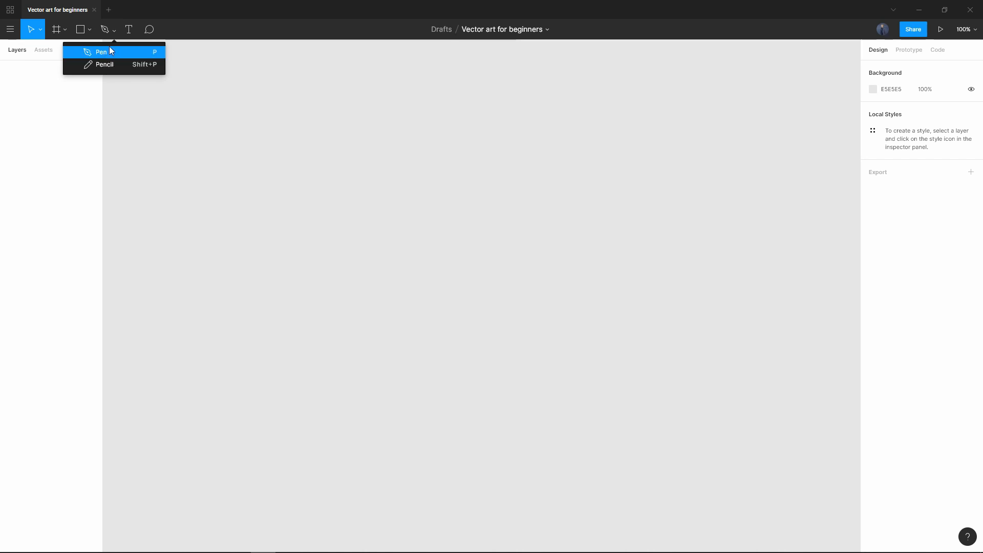
click(111, 31)
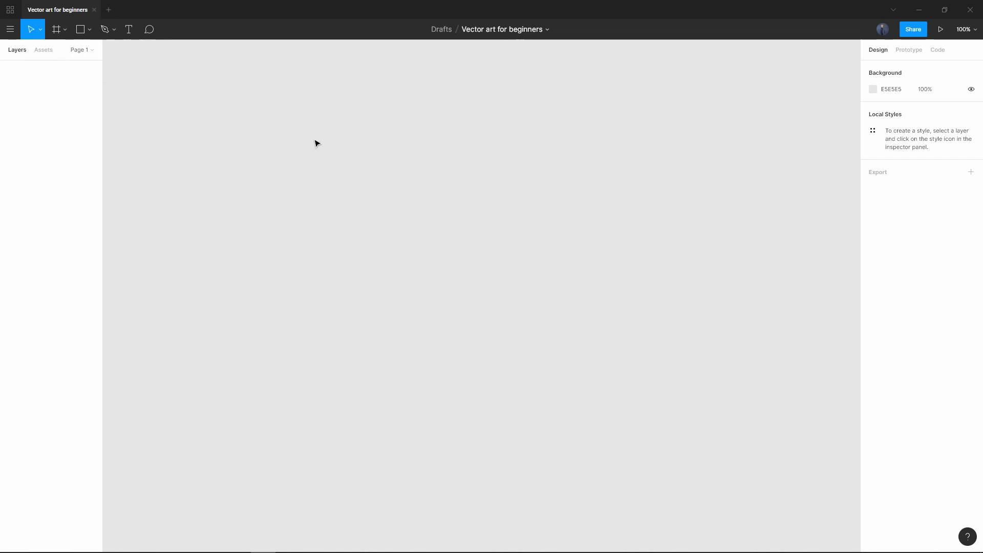
Step: Draw a rectangle about 654 by 200 in the middle of the empty canvas
click(89, 32)
click(365, 199)
key(r)
drag(287, 183, 623, 287)
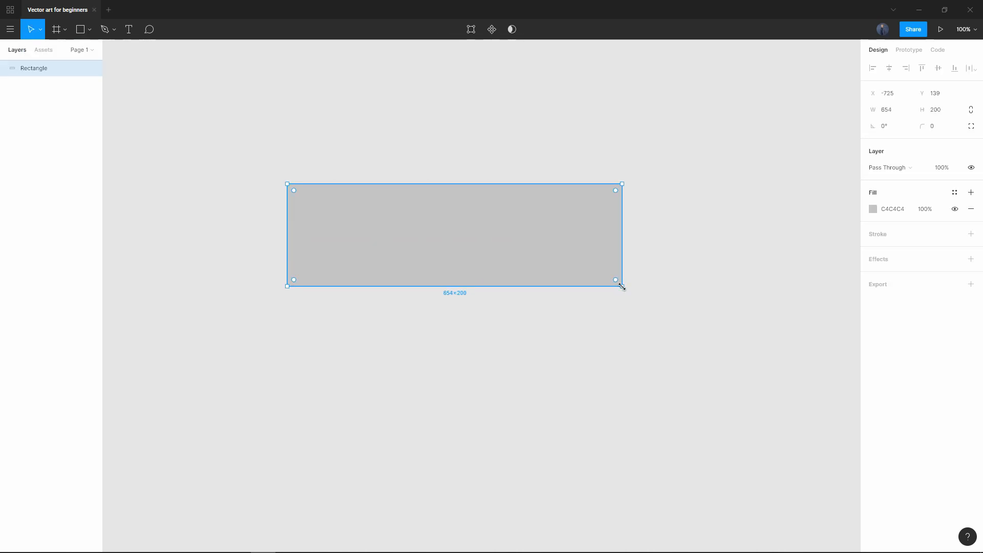
Step: Set the rectangle's width to 600 and lower its upper edge to leave a strip about 22 high
click(897, 110)
key(Tab)
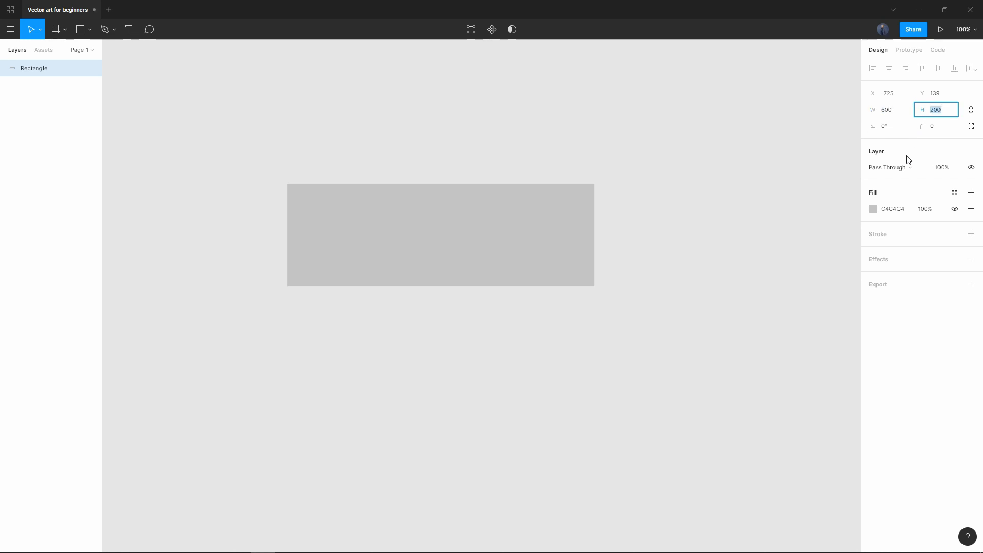
key(Return)
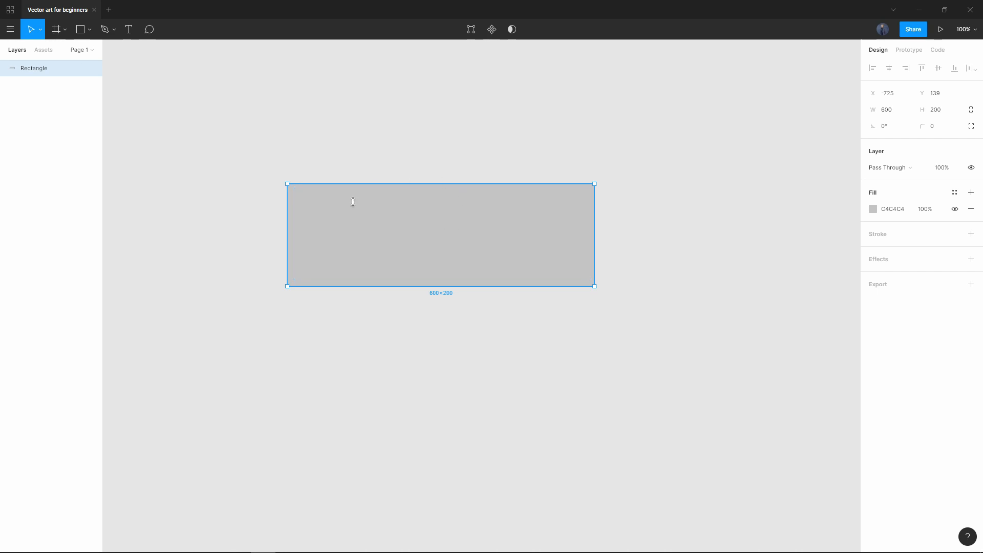
drag(440, 185, 436, 275)
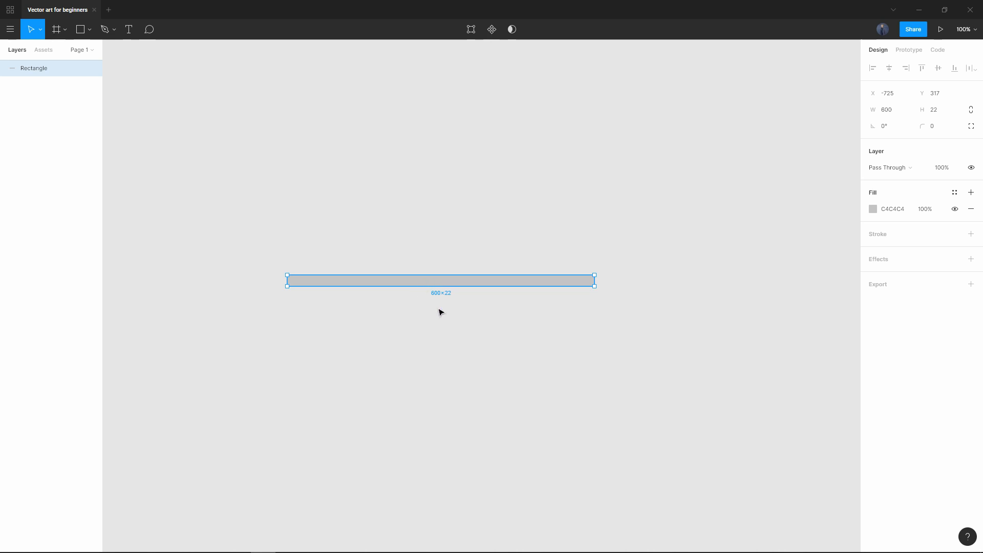
Step: Duplicate the thin strip and resize the copy upward from it, setting its height to 200
key(ctrl+d)
drag(457, 275, 459, 169)
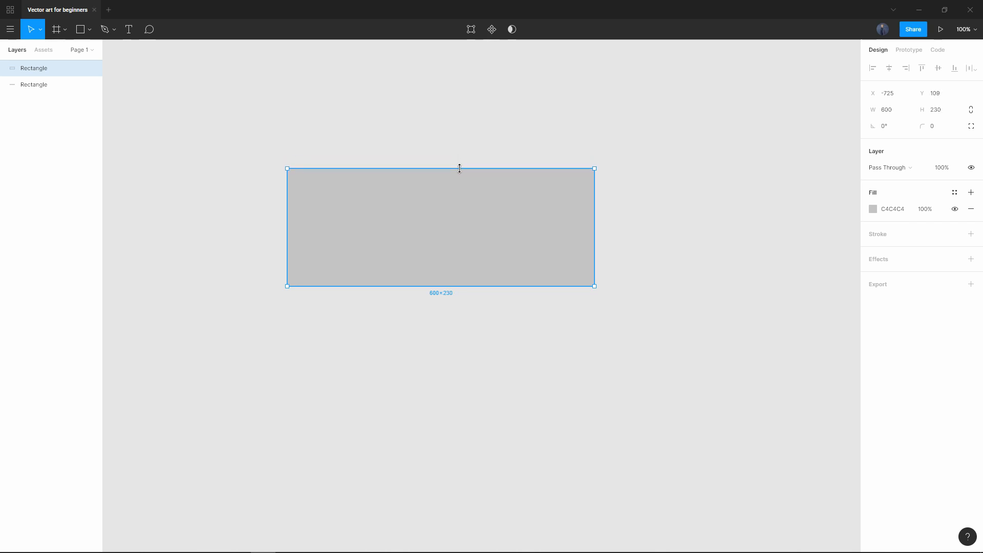
drag(466, 286, 467, 273)
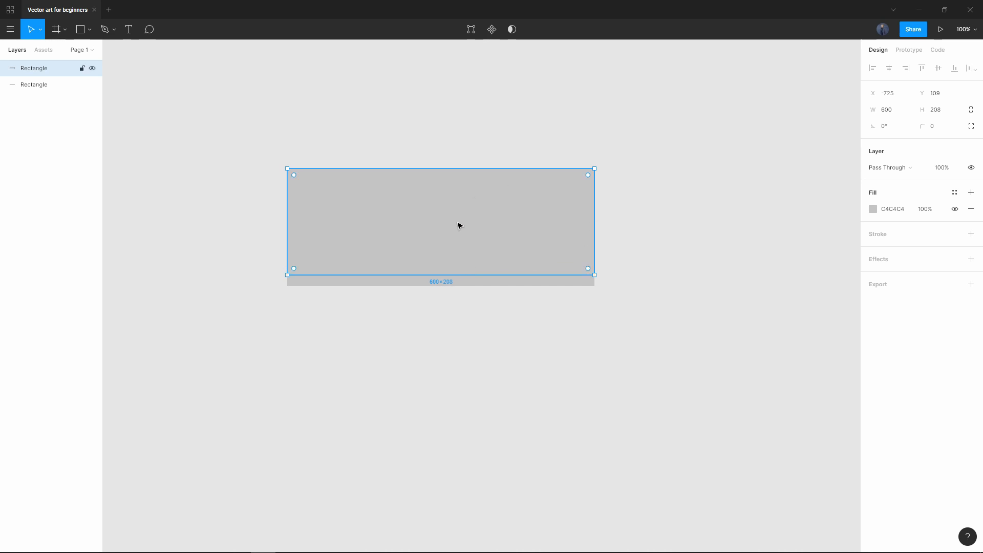
click(938, 116)
text(200)
key(Return)
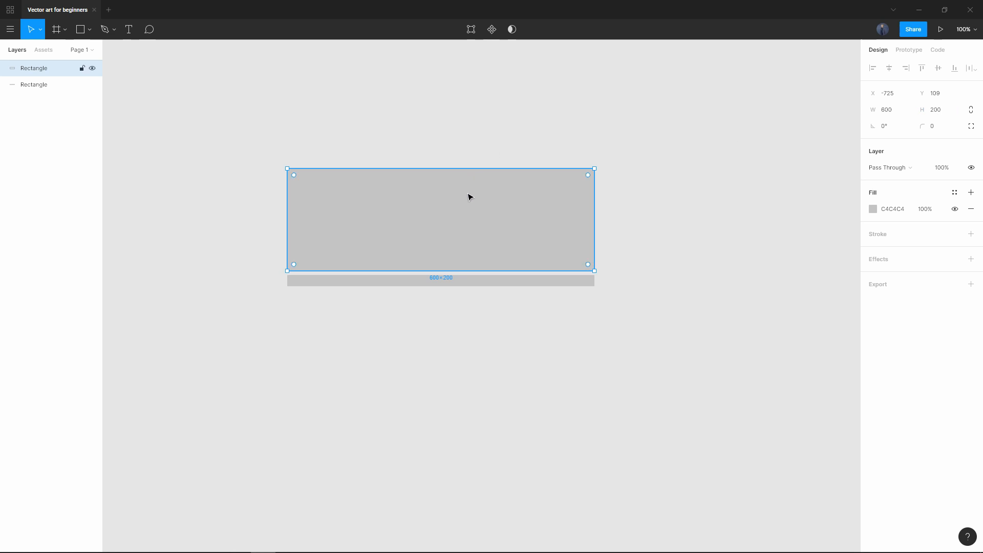
Step: Move the tall rectangle down so its lower edge rests directly on the thin strip
click(446, 281)
click(761, 298)
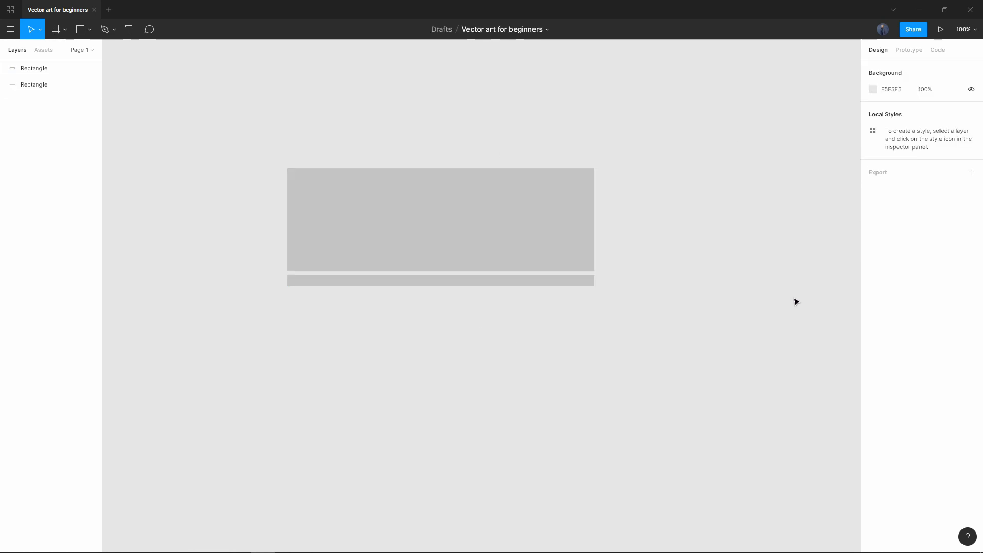
click(466, 212)
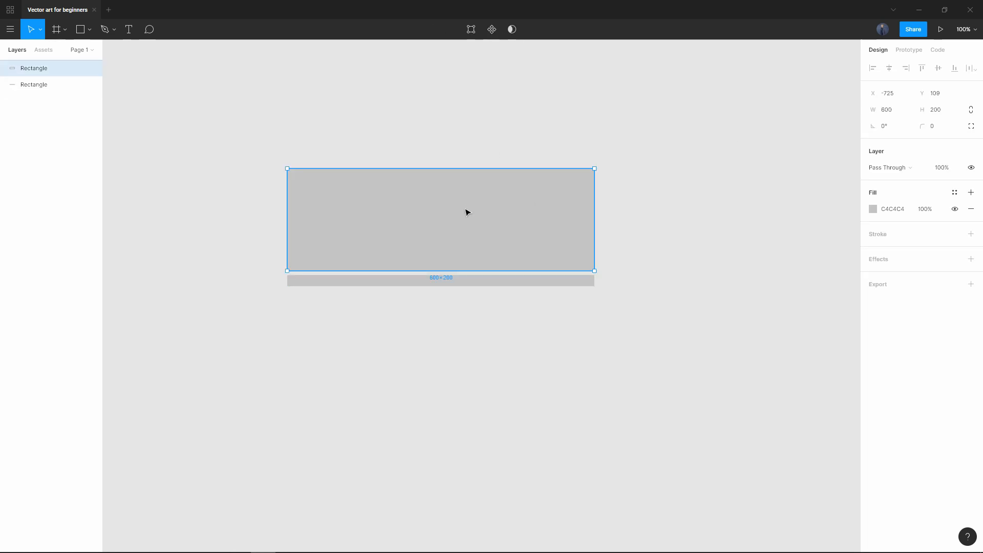
drag(467, 212, 468, 217)
click(659, 242)
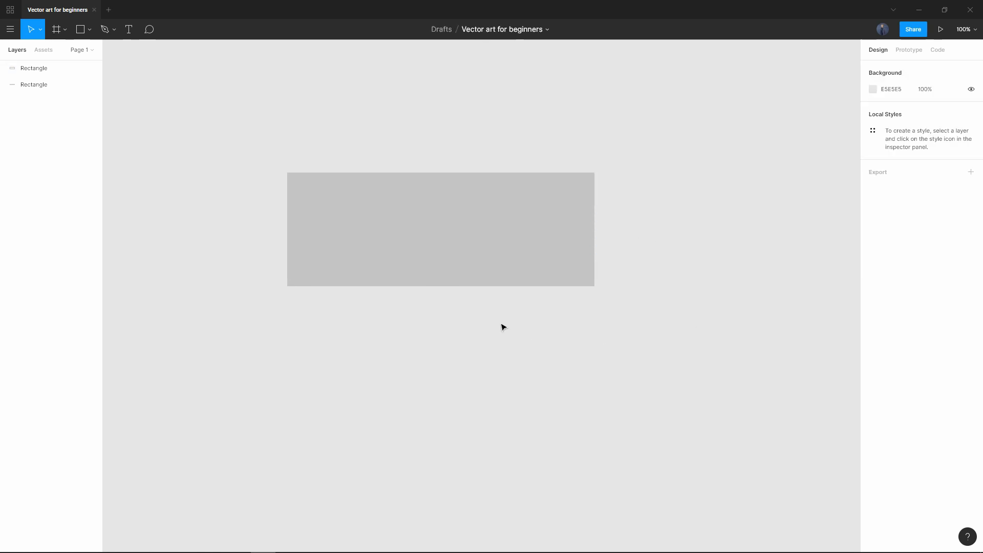
Step: Set the fill colour of the thin strip to the dark green 00BB28
click(459, 283)
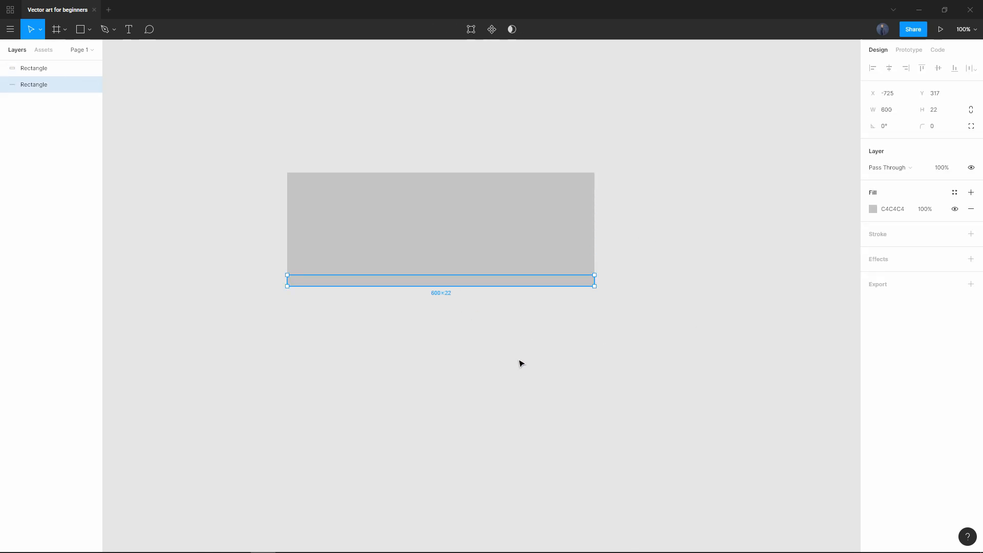
click(894, 210)
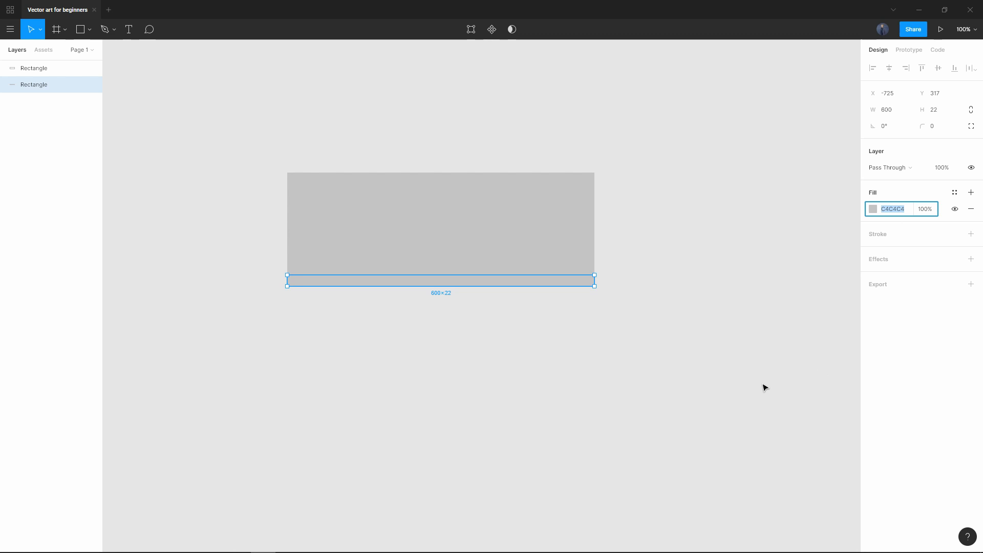
text(00bb28)
key(Return)
Step: Set the fill colour of the tall rectangle to the light green 71F38E
click(585, 264)
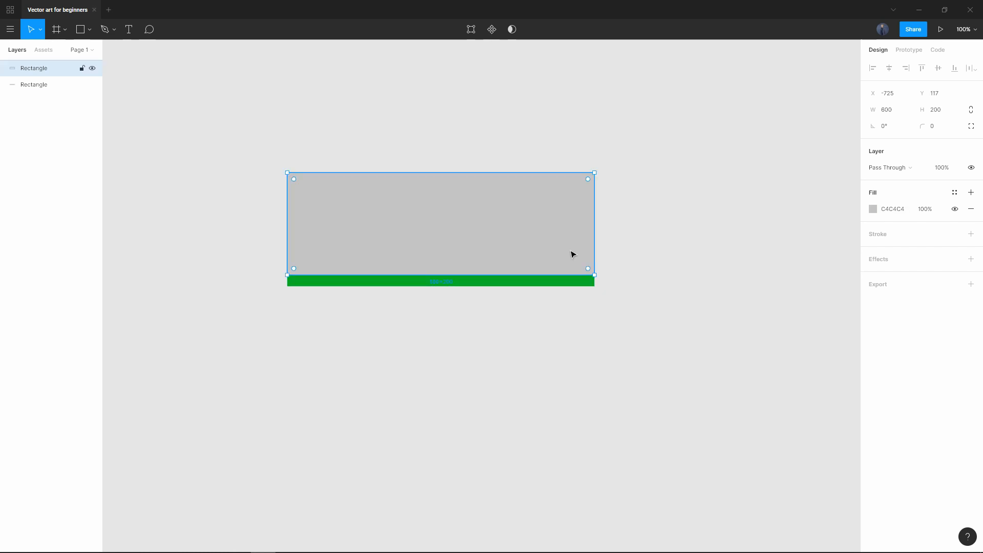
click(895, 211)
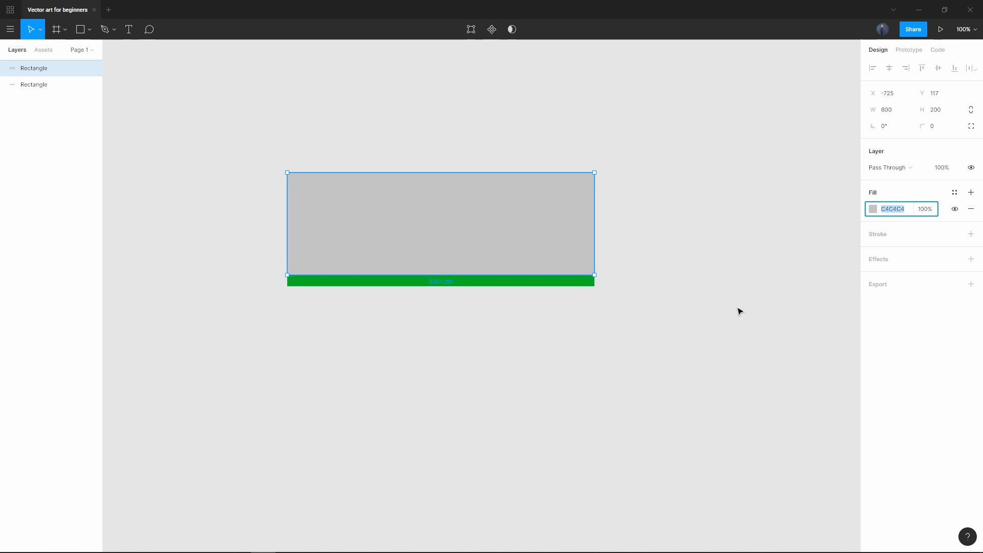
text(71f38e)
key(Return)
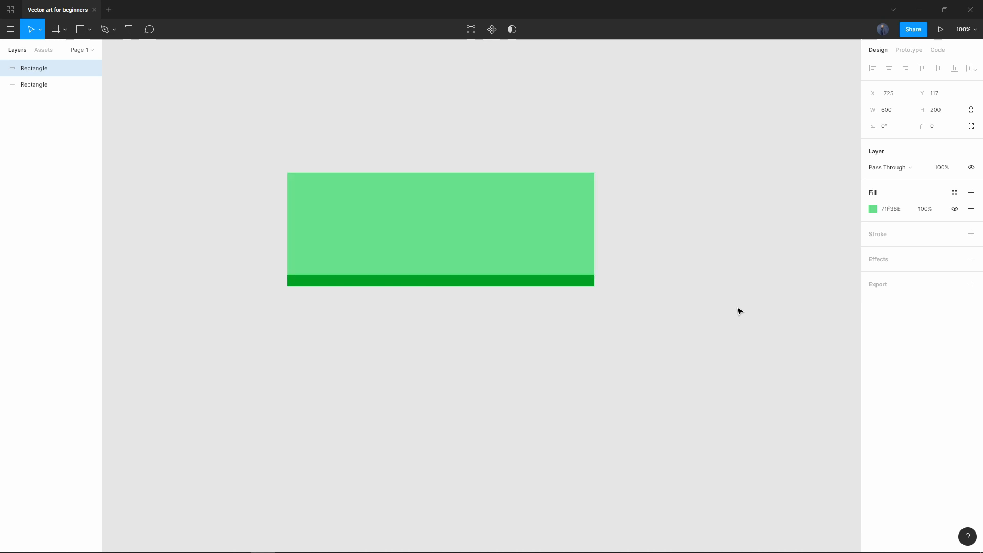
click(738, 310)
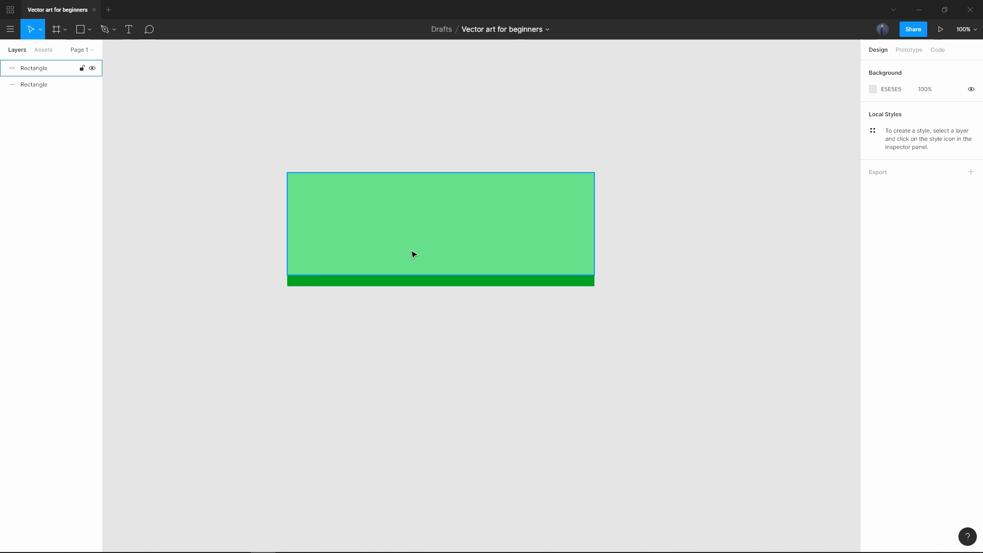
Step: Duplicate the light green rectangle and shrink the copy to about 538 by 145, centred inside the original
click(399, 236)
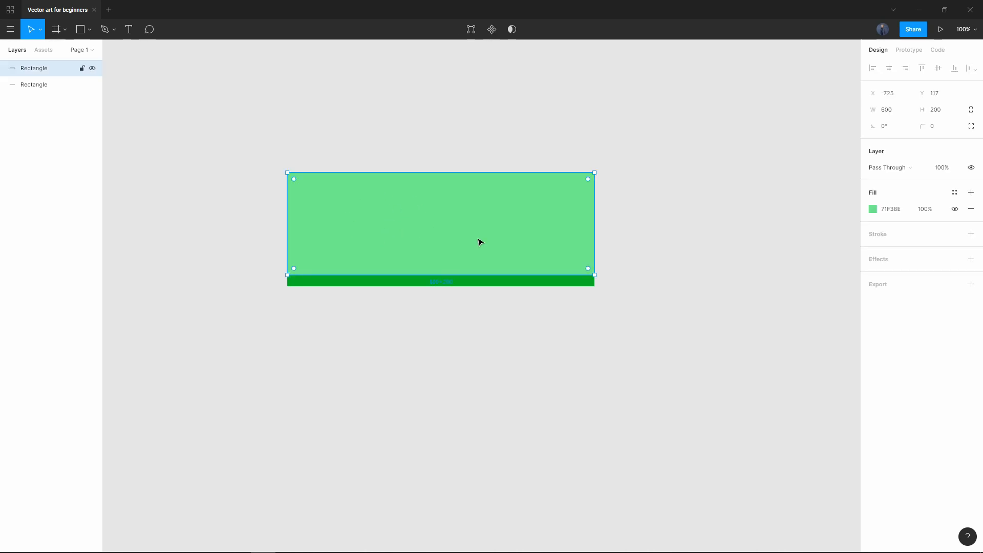
key(ctrl+d)
drag(596, 276, 572, 251)
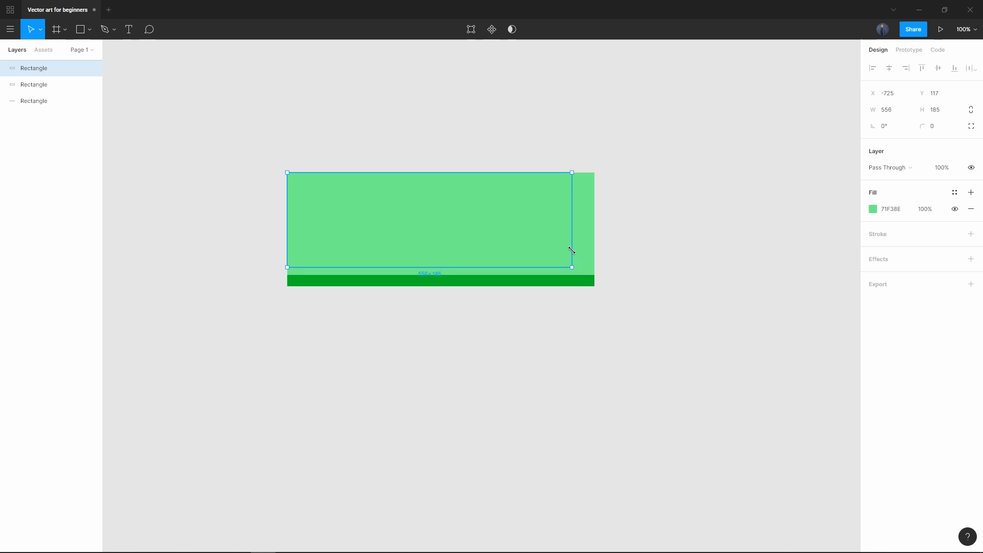
drag(502, 232, 511, 232)
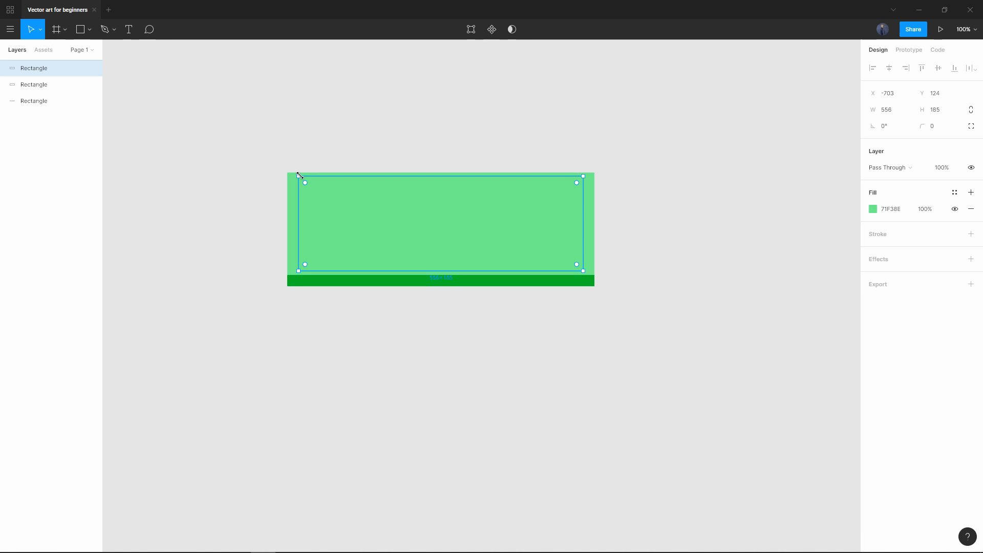
drag(306, 176, 306, 183)
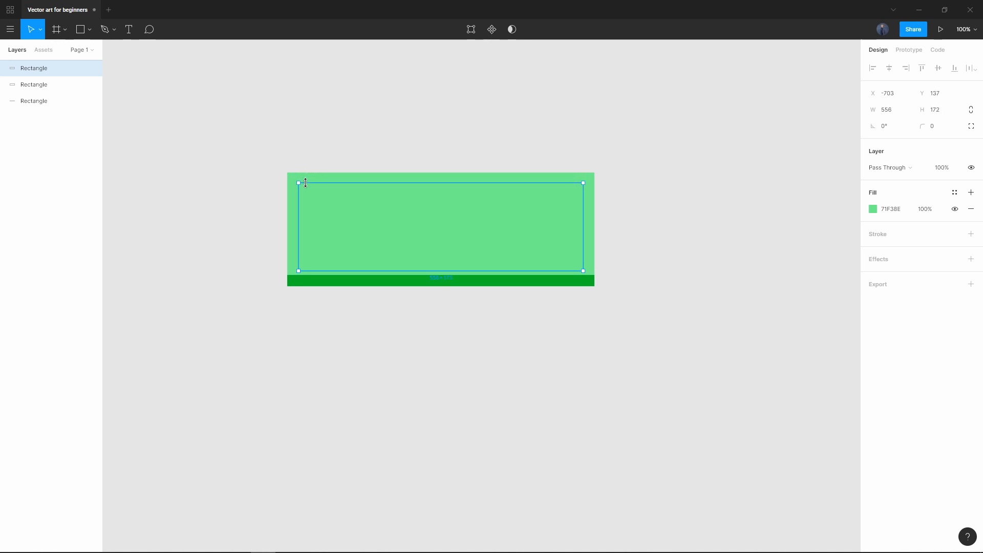
drag(360, 271, 358, 266)
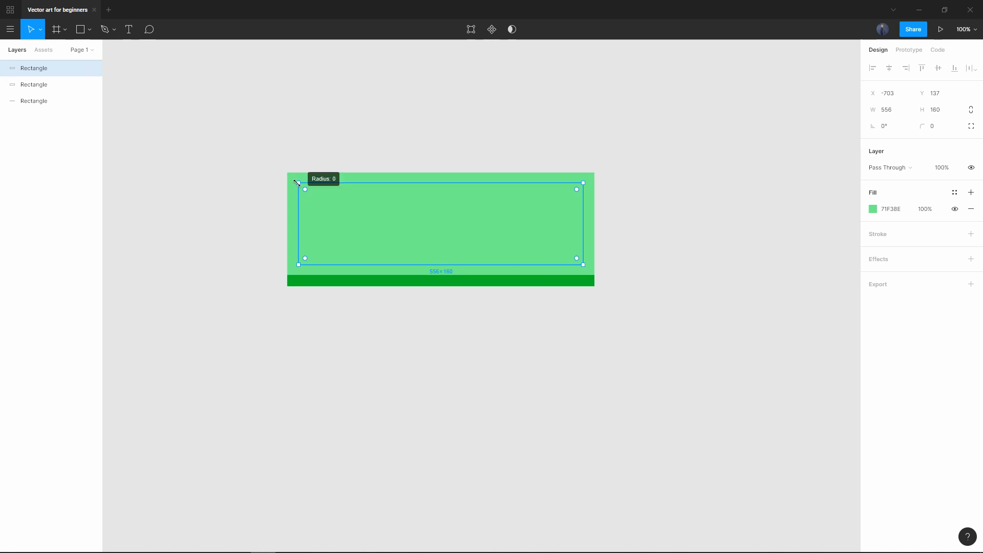
drag(297, 183, 307, 190)
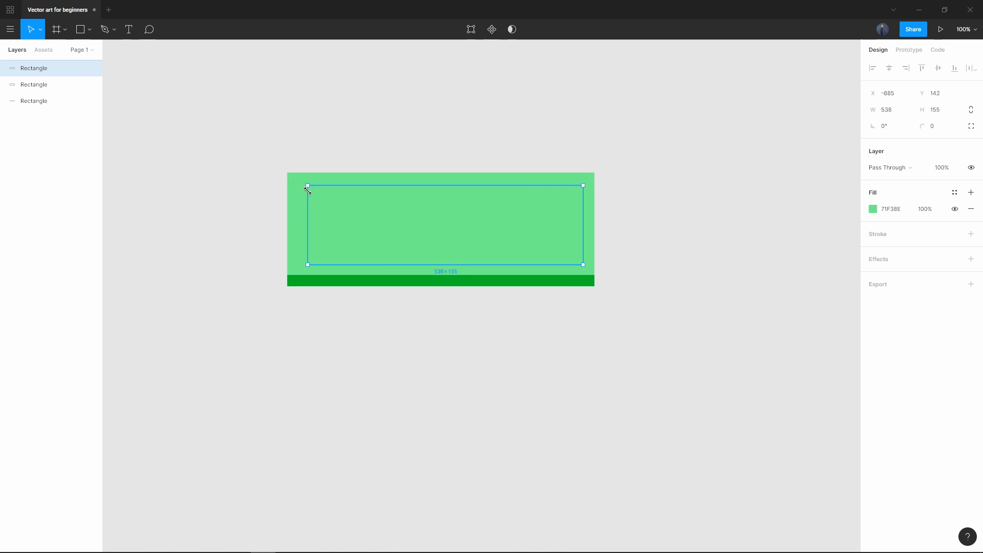
drag(386, 222, 382, 222)
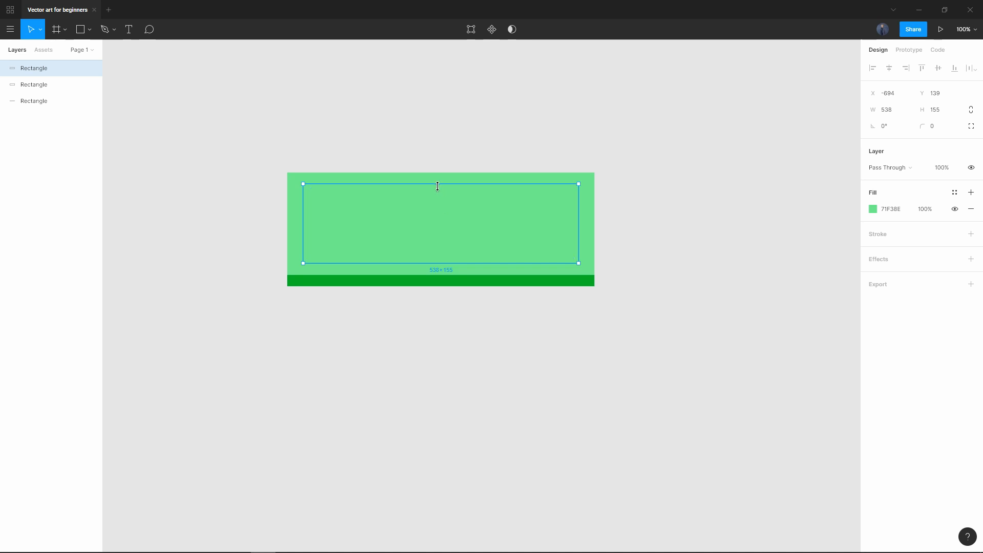
drag(438, 186, 438, 190)
drag(428, 263, 426, 261)
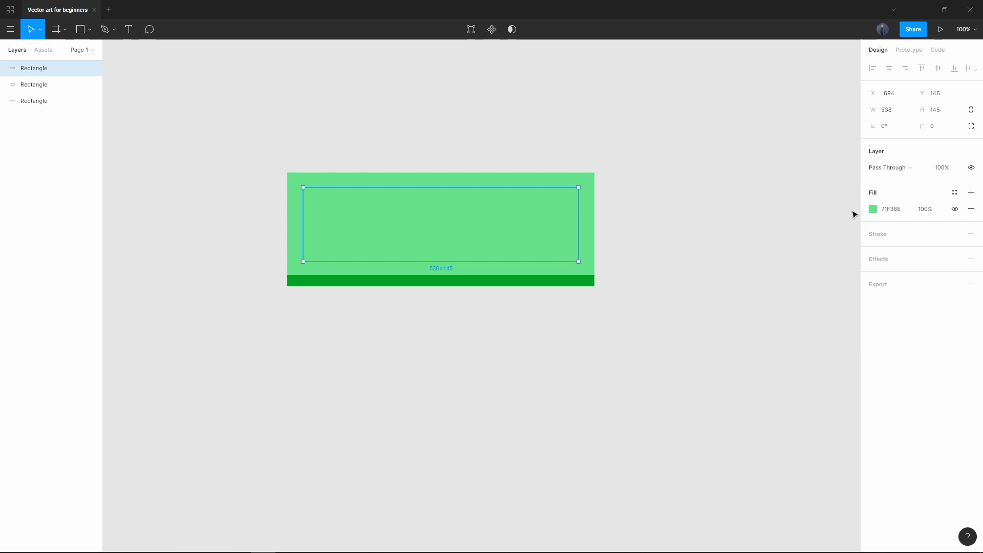
Step: Fill the inner rectangle with the dark green 00BB28 sampled from the thin strip
click(872, 209)
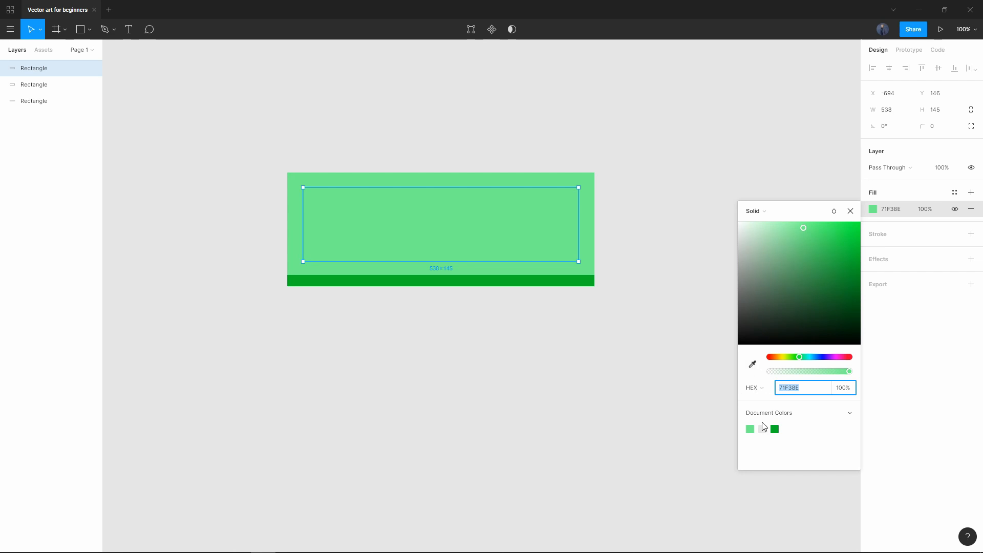
key(i)
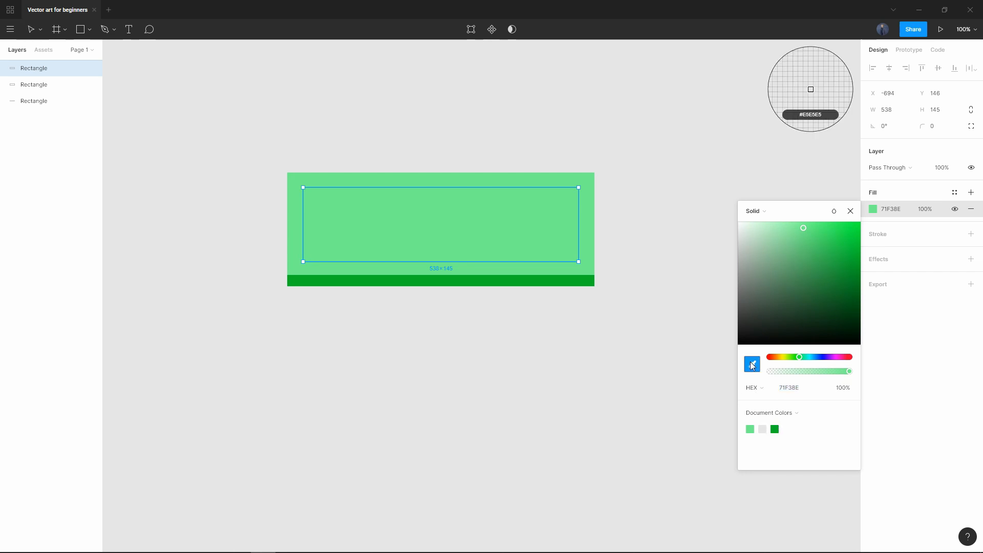
click(589, 281)
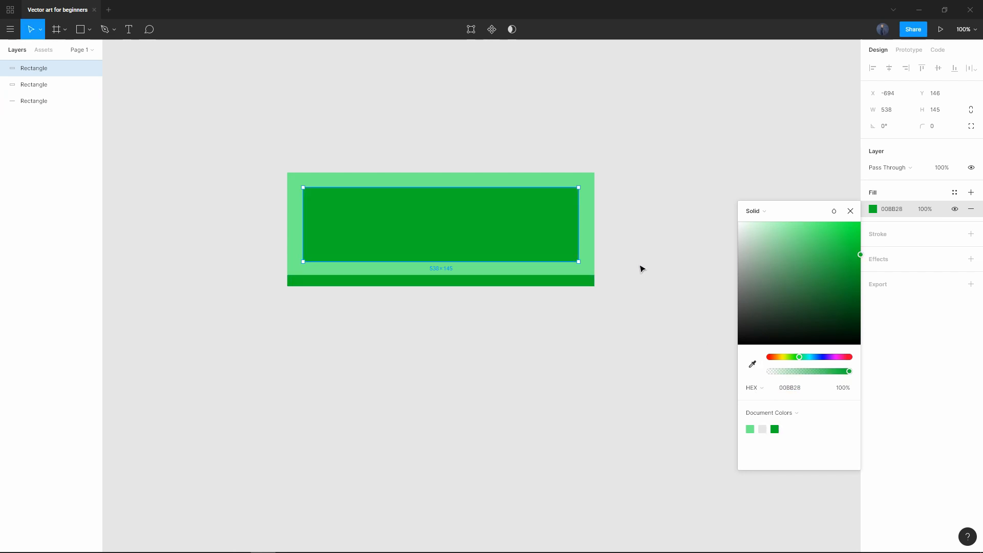
click(642, 268)
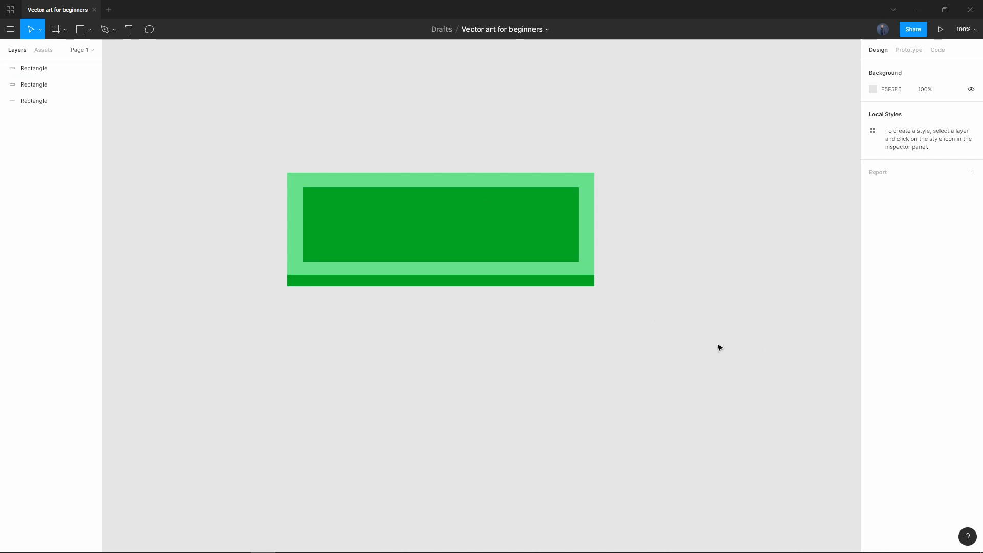
Step: Try an Inner Shadow effect on the inner dark green rectangle
click(531, 225)
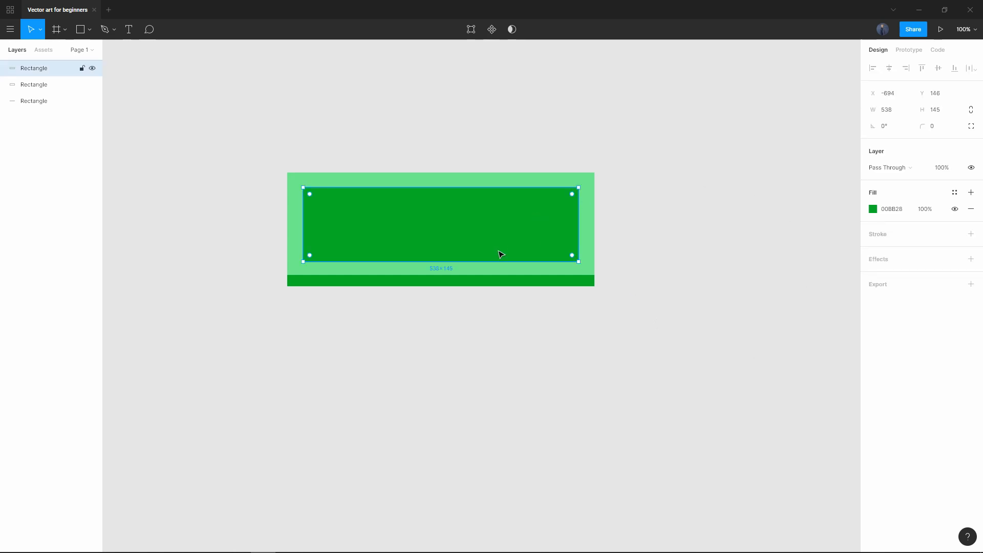
click(971, 259)
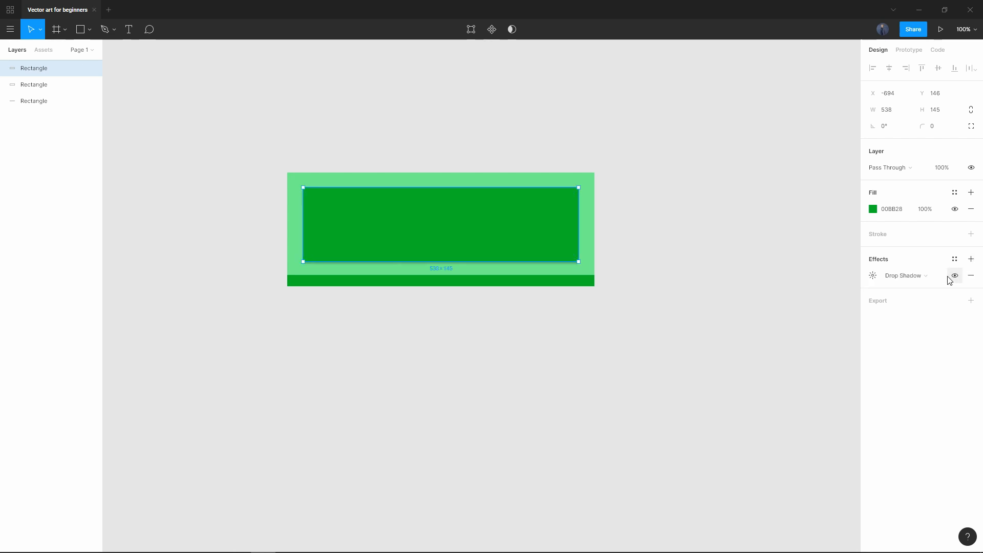
click(931, 275)
click(926, 264)
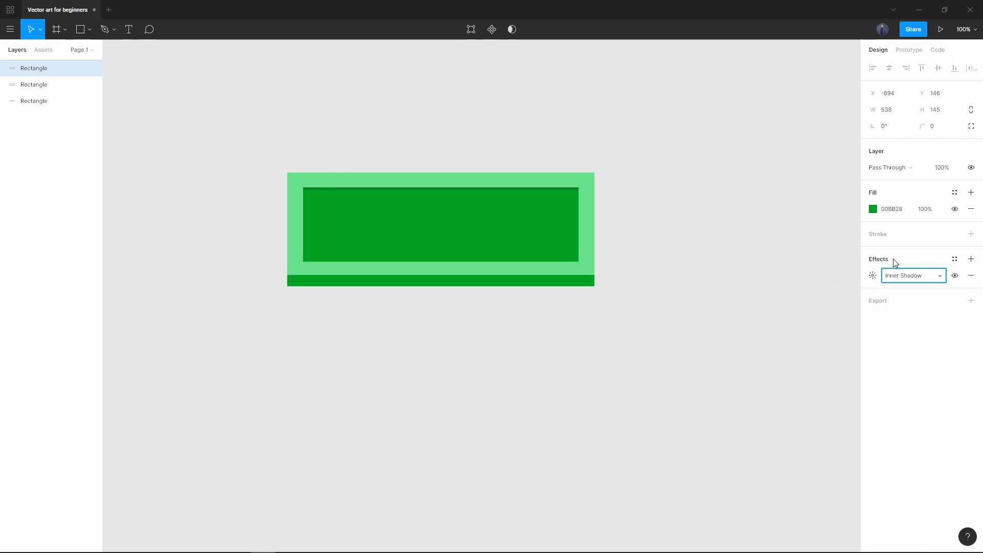
click(725, 199)
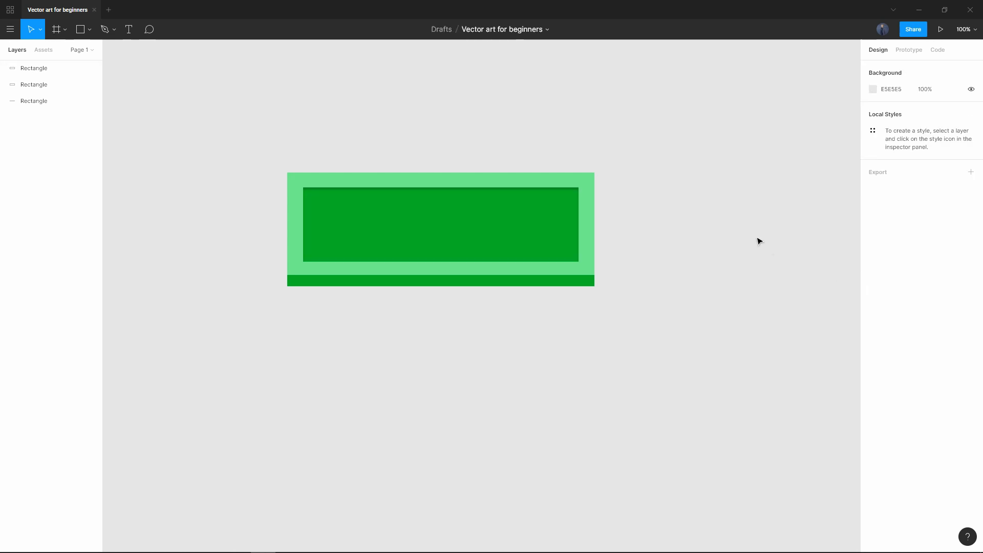
Step: Undo the inner shadow effect on the inner dark green rectangle
key(ctrl+z)
key(ctrl+z)
key(ctrl+z)
click(730, 194)
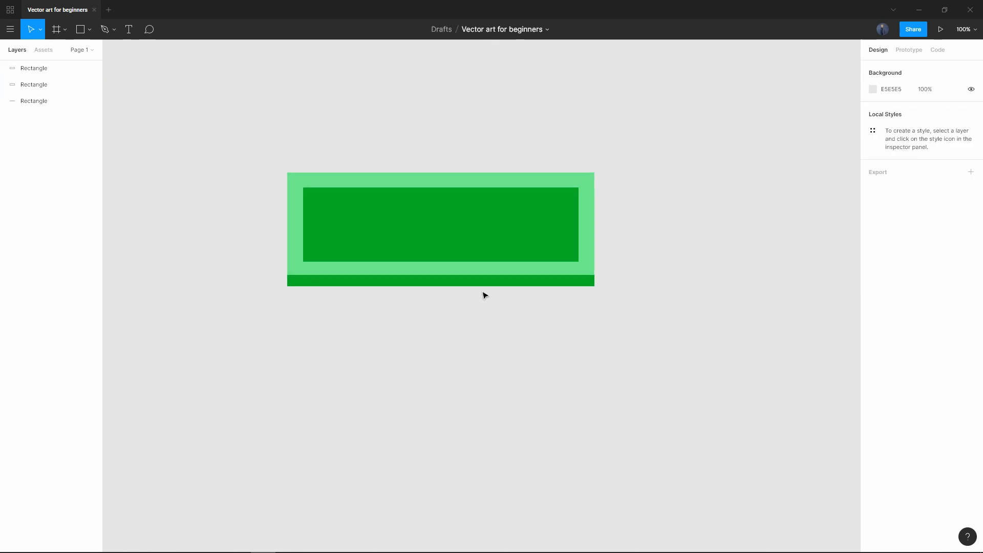
Step: Draw a 40 by 40 circle centred on the upper-left corner of the inner dark green rectangle
click(92, 33)
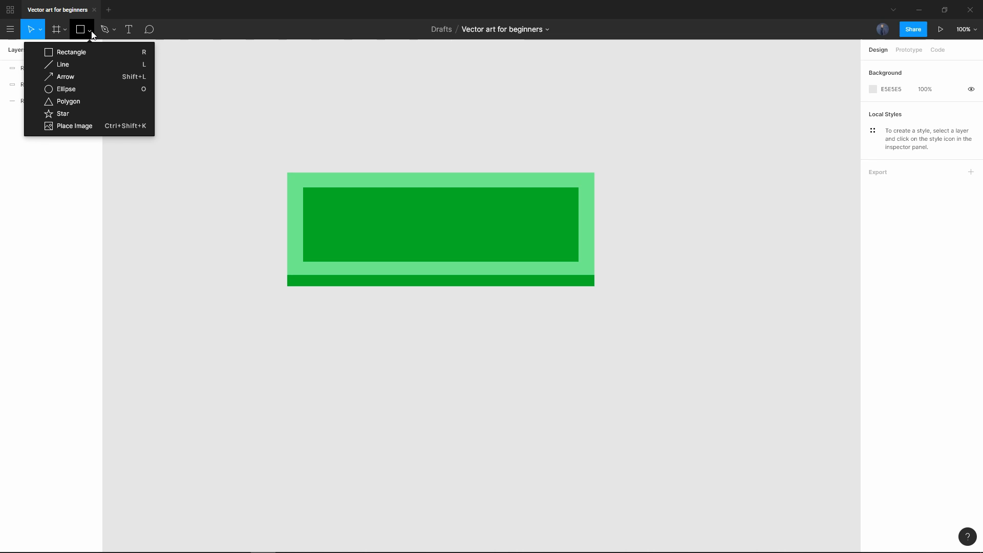
click(202, 160)
key(o)
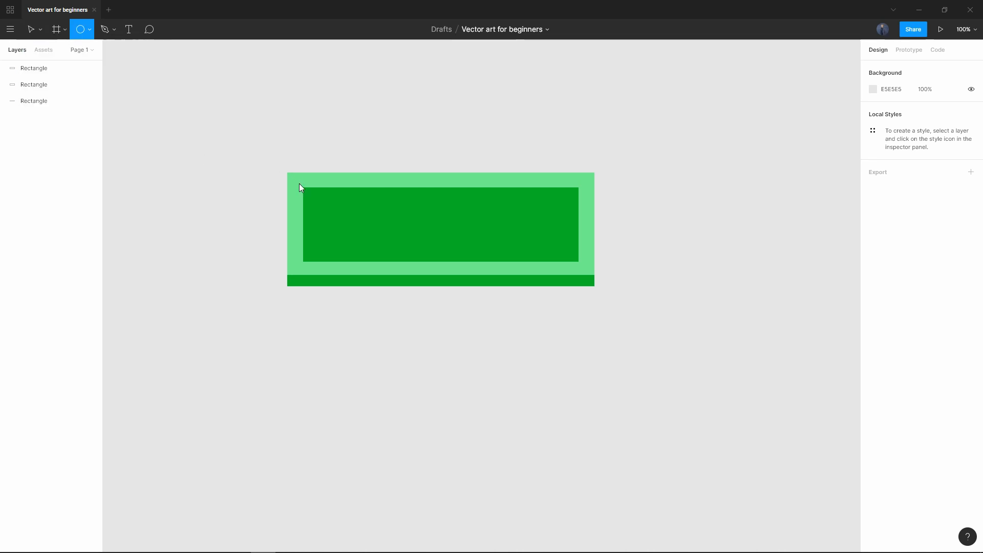
mouse_move(297, 180)
mouse_down()
mouse_move(316, 200)
mouse_move(307, 193)
mouse_up()
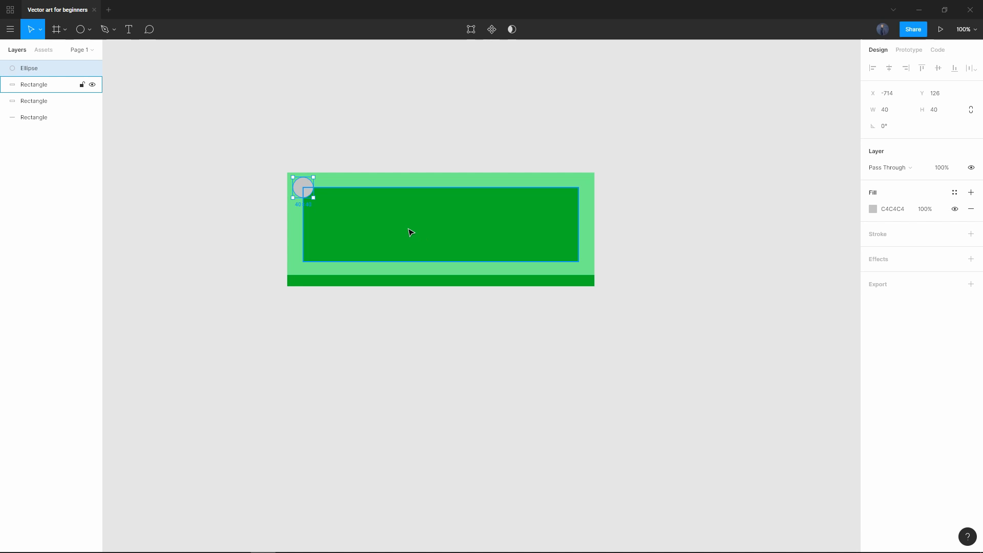
Step: Create a component from the circle and move it straight up, clear of the rectangles
right_click(304, 188)
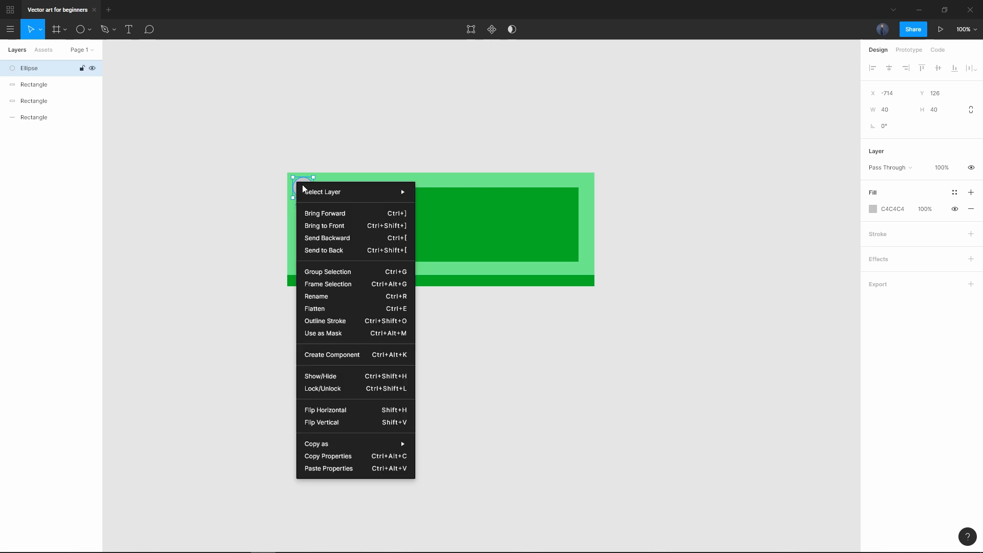
click(380, 356)
drag(304, 190, 303, 117)
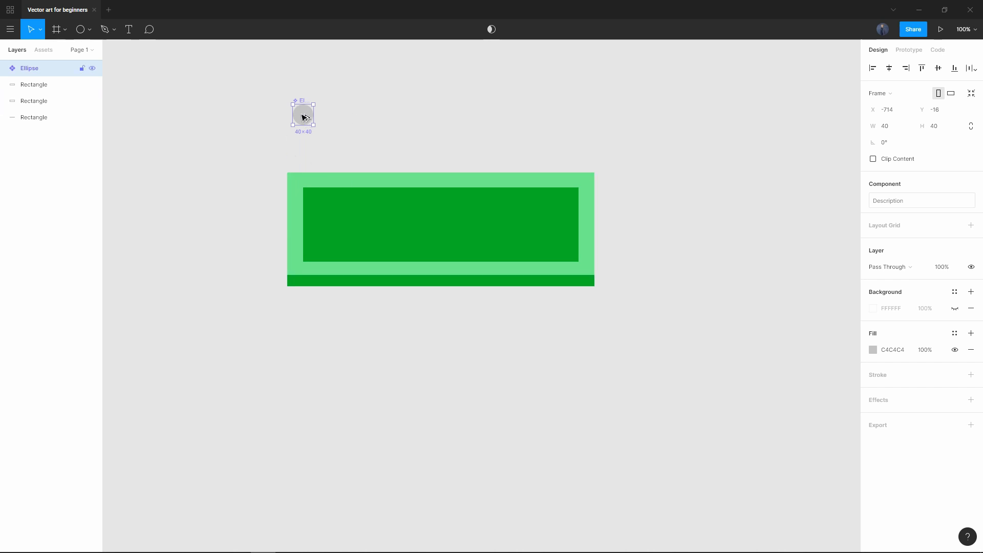
Step: Place four copies of the circle component, one centred on each corner of the inner dark green rectangle
drag(304, 117, 307, 192)
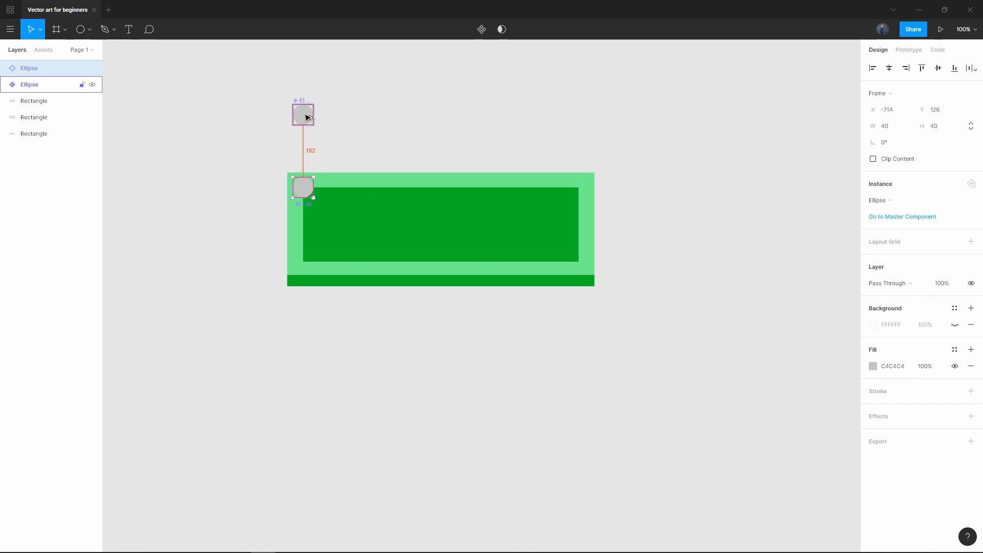
drag(307, 115, 309, 263)
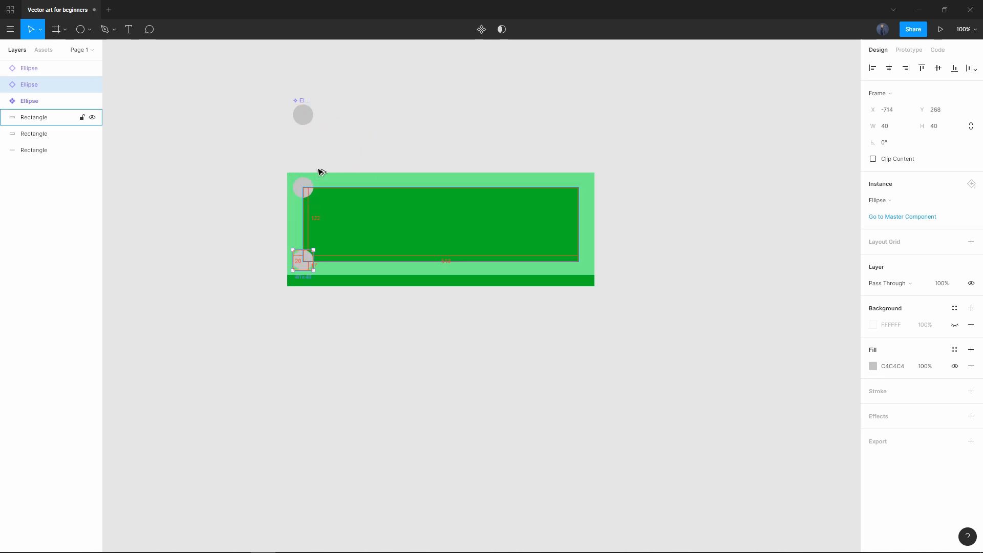
drag(302, 114, 585, 262)
drag(306, 114, 580, 190)
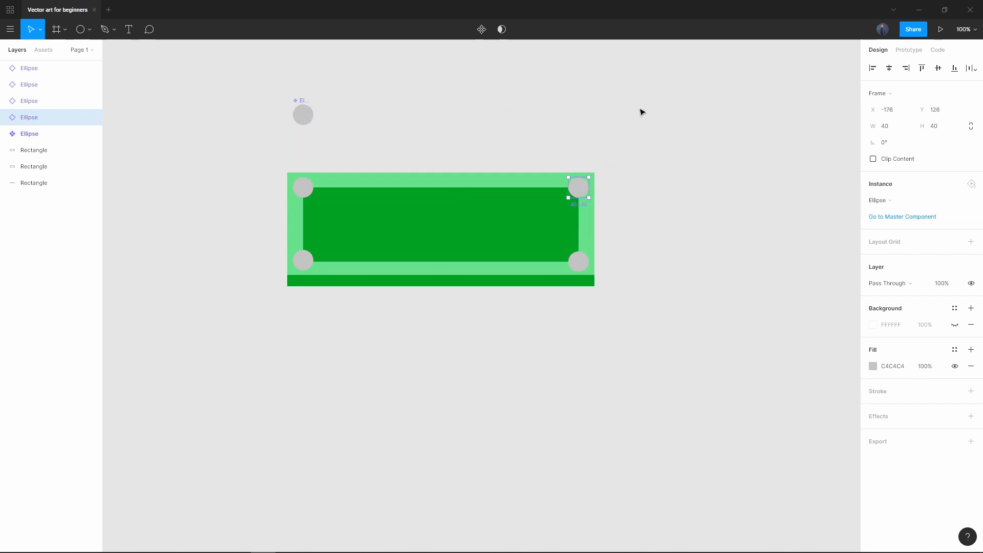
click(643, 106)
Step: Set the master circle component's fill to the light green 71F38E sampled from the large rectangle
click(308, 116)
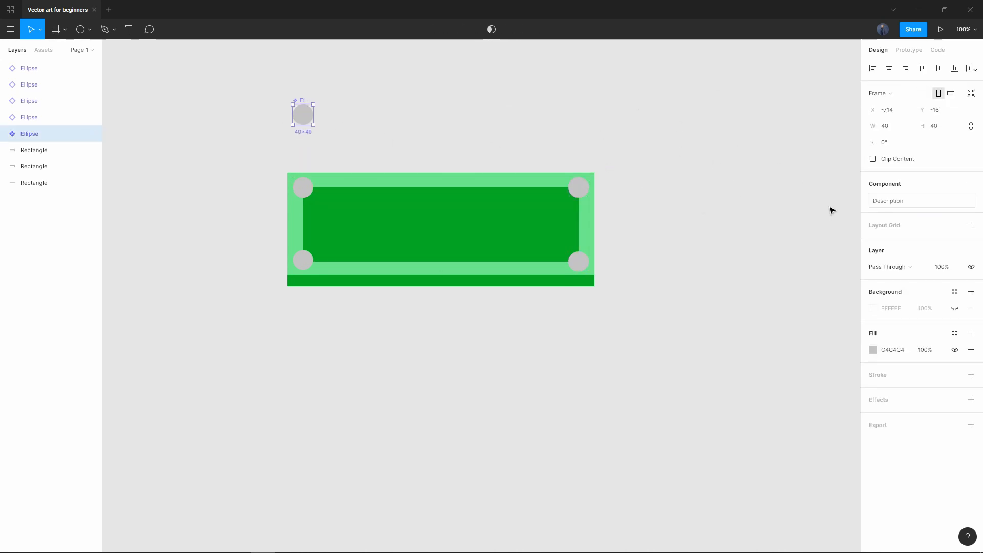
click(873, 350)
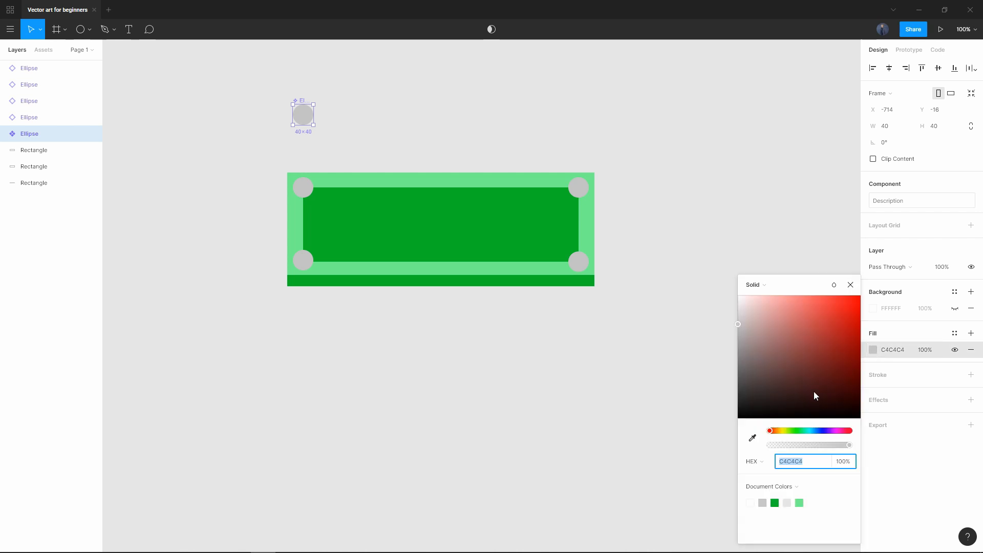
click(752, 438)
click(592, 223)
click(681, 241)
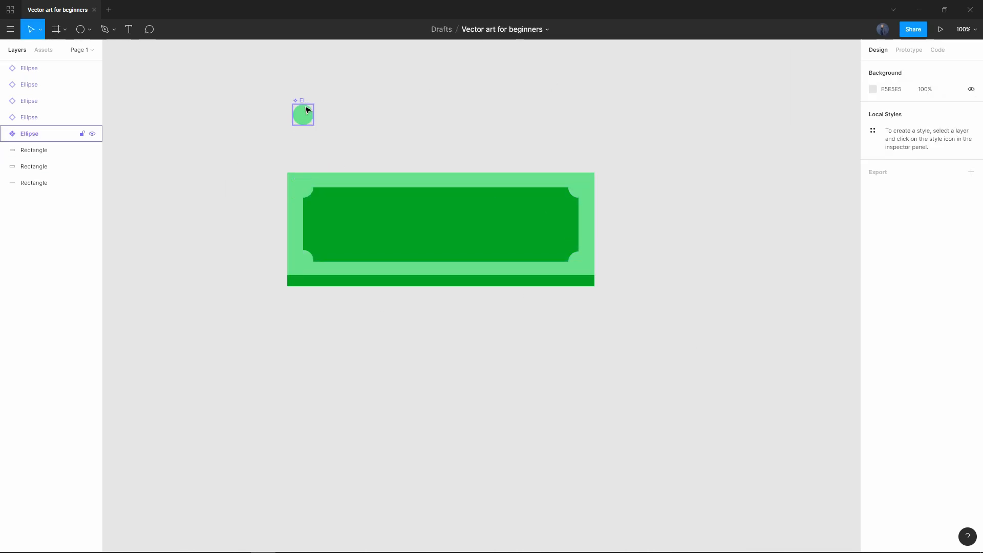
click(303, 114)
drag(314, 124, 413, 134)
key(ctrl+z)
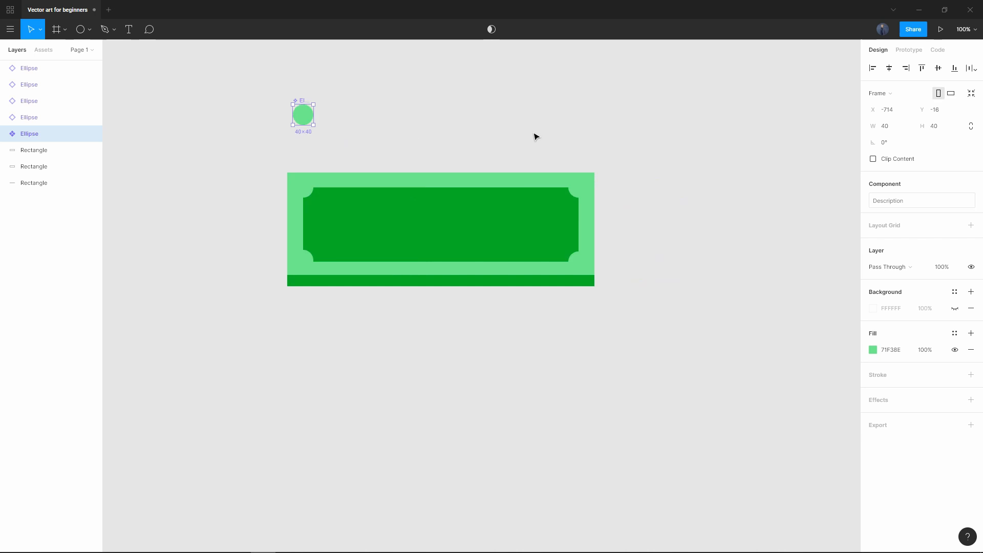
click(535, 136)
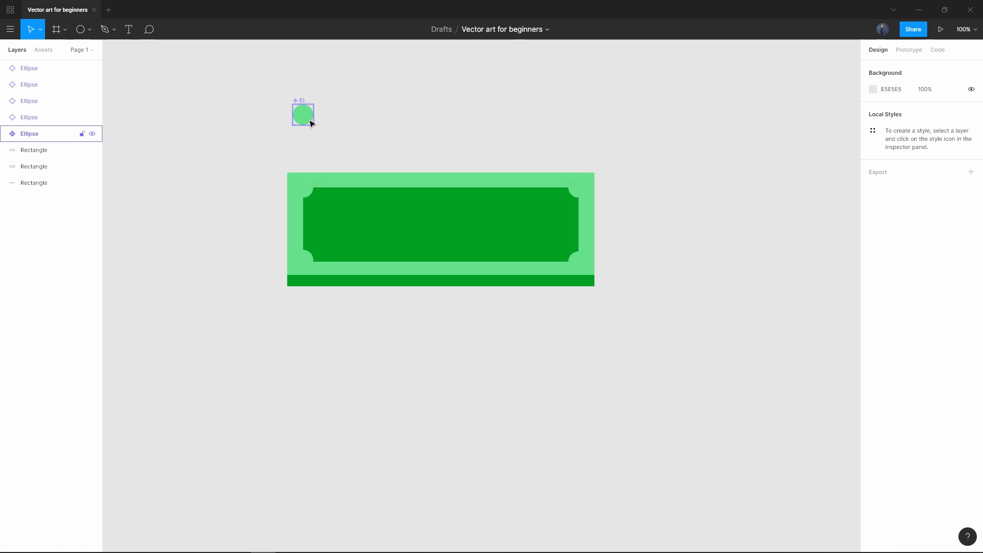
Step: Turn a detached copy of the master circle, placed just to its right, into a separate component
drag(307, 118, 339, 117)
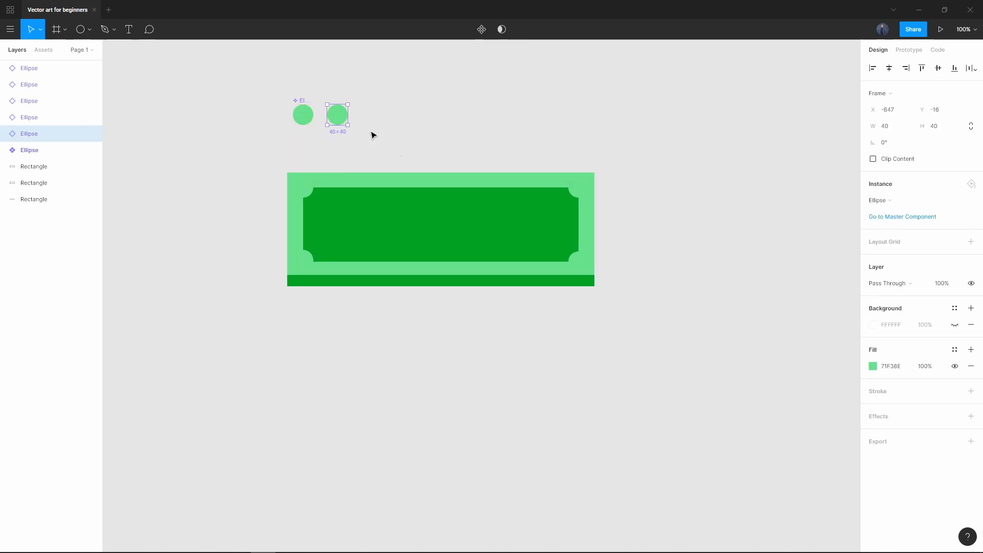
right_click(339, 116)
mouse_move(408, 122)
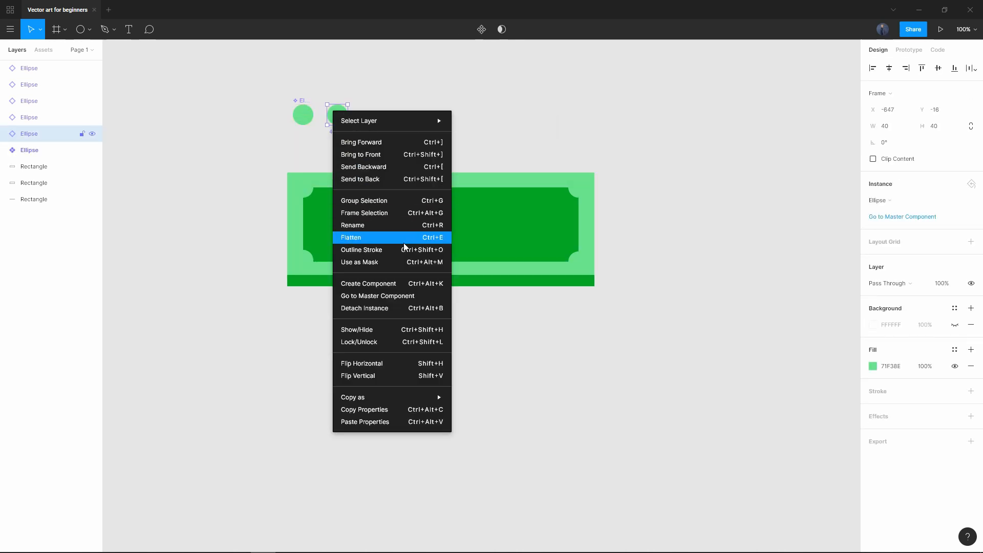
click(385, 308)
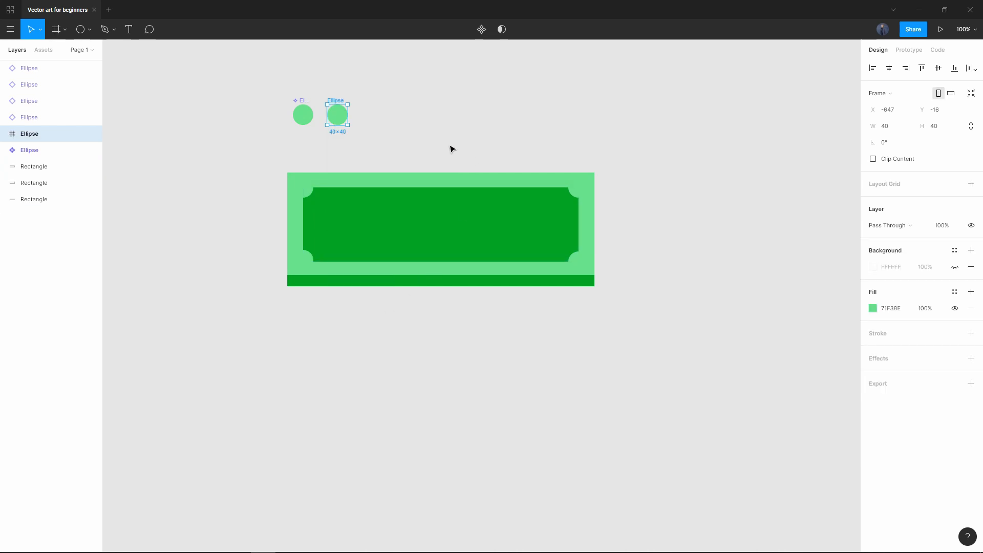
right_click(337, 115)
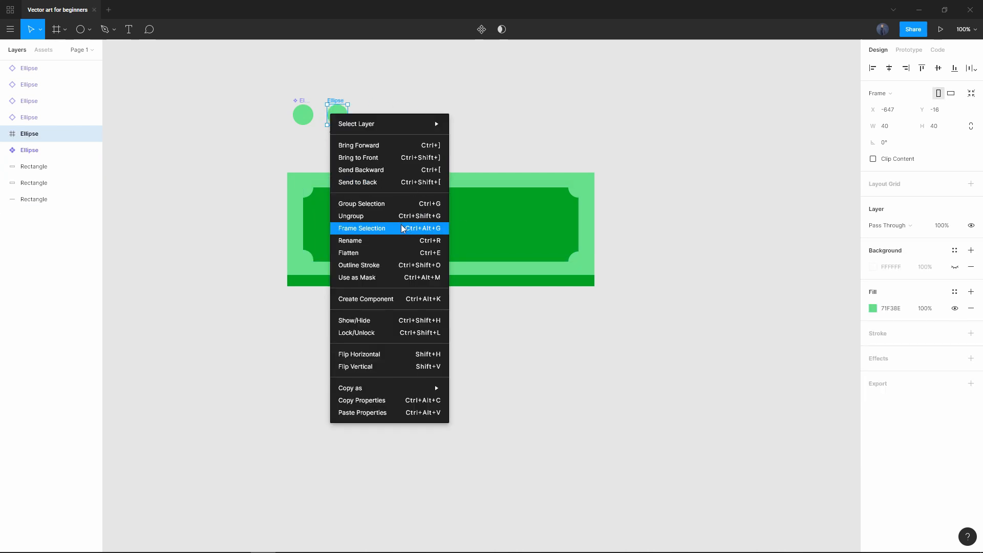
click(395, 300)
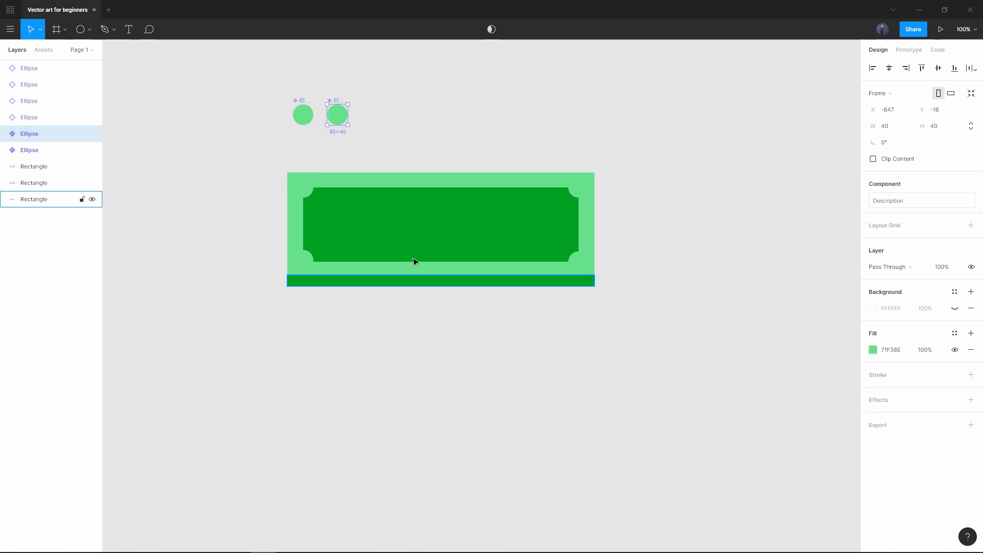
Step: Place two copies of the second circle component inside the inner dark green rectangle, one towards each end at mid-height
drag(348, 115, 426, 115)
key(ctrl+z)
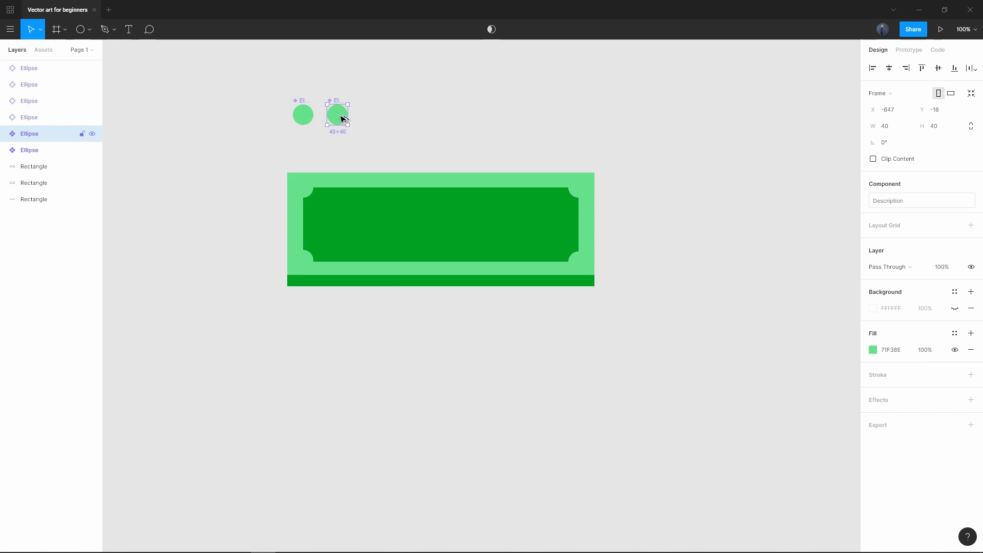
drag(342, 119, 366, 229)
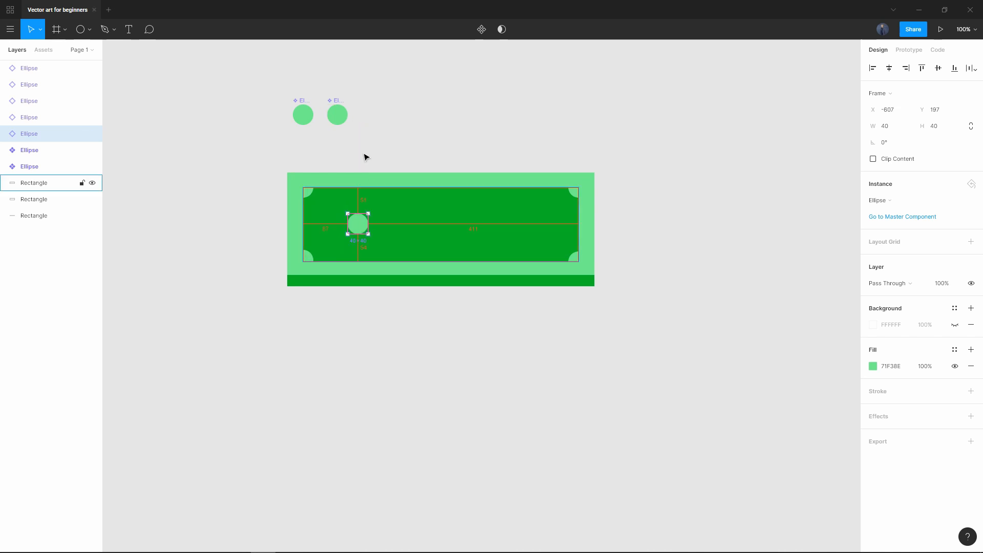
click(337, 114)
drag(338, 114, 535, 228)
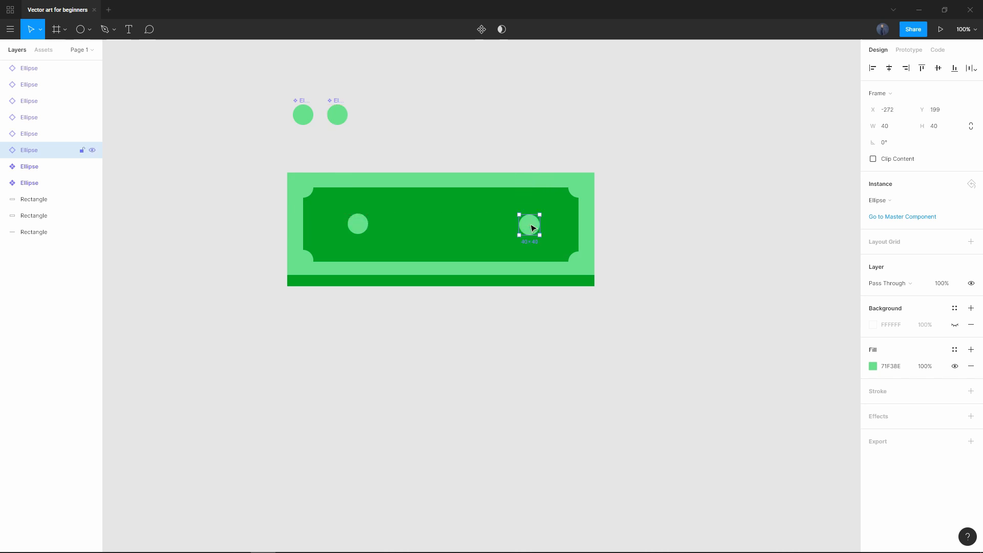
click(661, 129)
drag(533, 225, 530, 226)
click(620, 168)
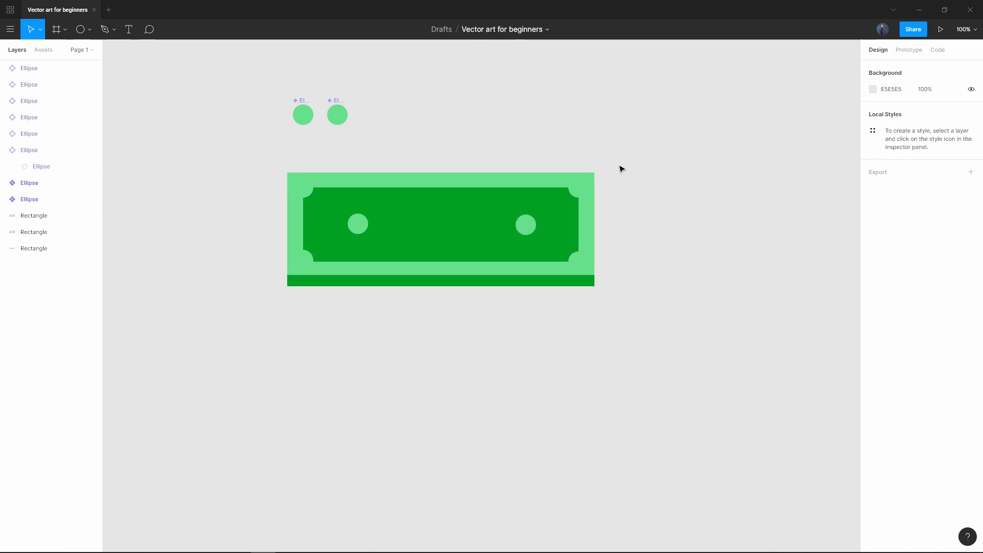
Step: Resize the second master circle into a horizontal oval of about 54 × 44
click(342, 117)
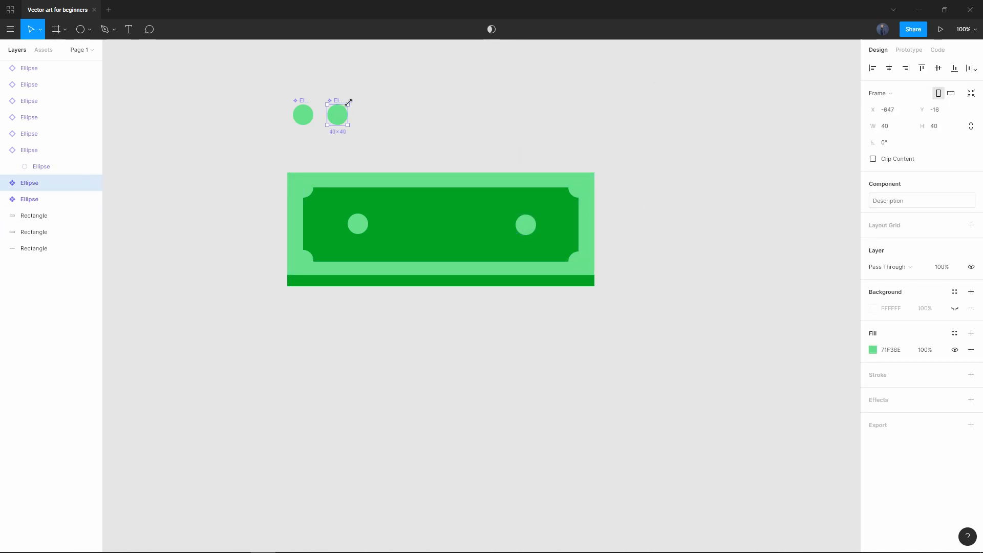
drag(351, 102, 352, 100)
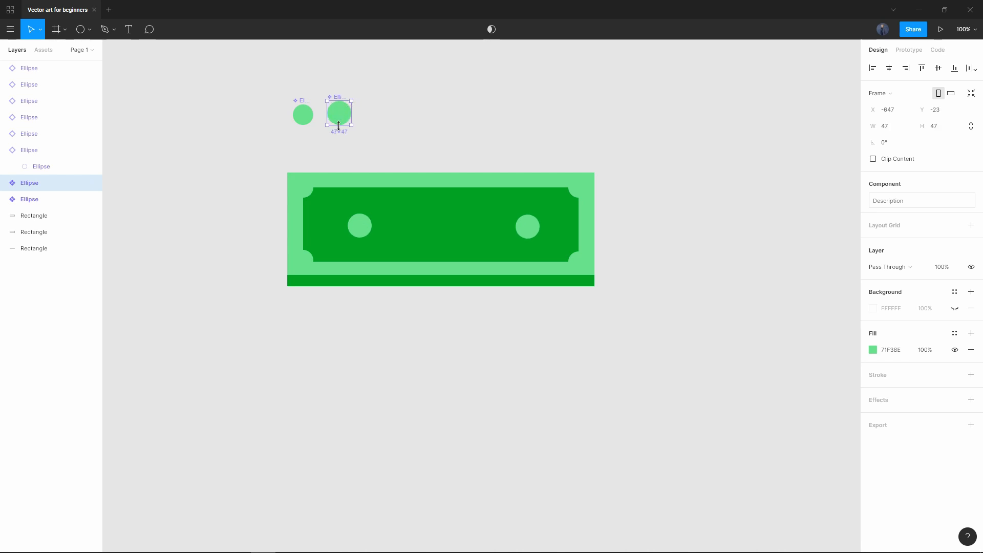
drag(338, 126, 355, 98)
click(592, 132)
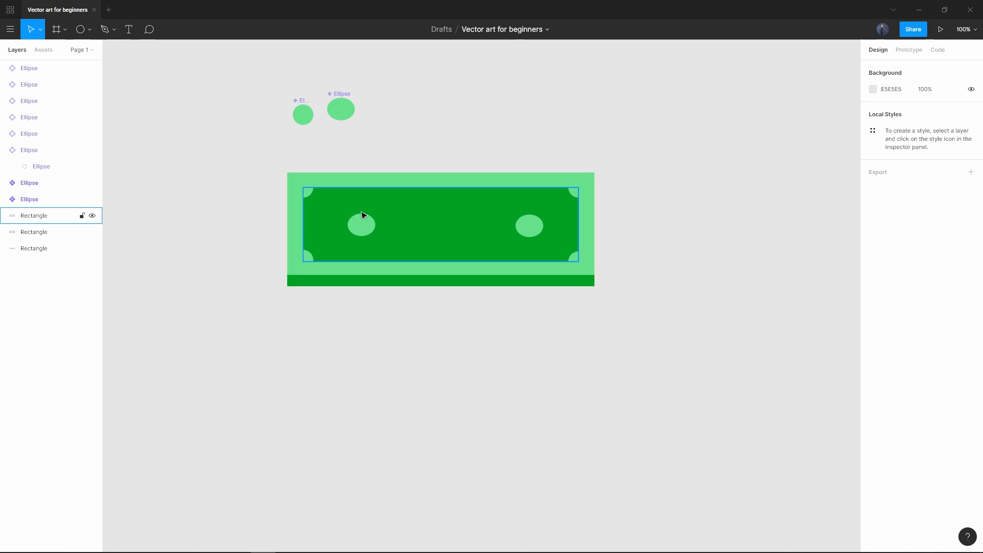
Step: Draw a spacer rectangle of about 87 × 80 filling the gap between the inner rectangle's left edge and the left oval
click(89, 30)
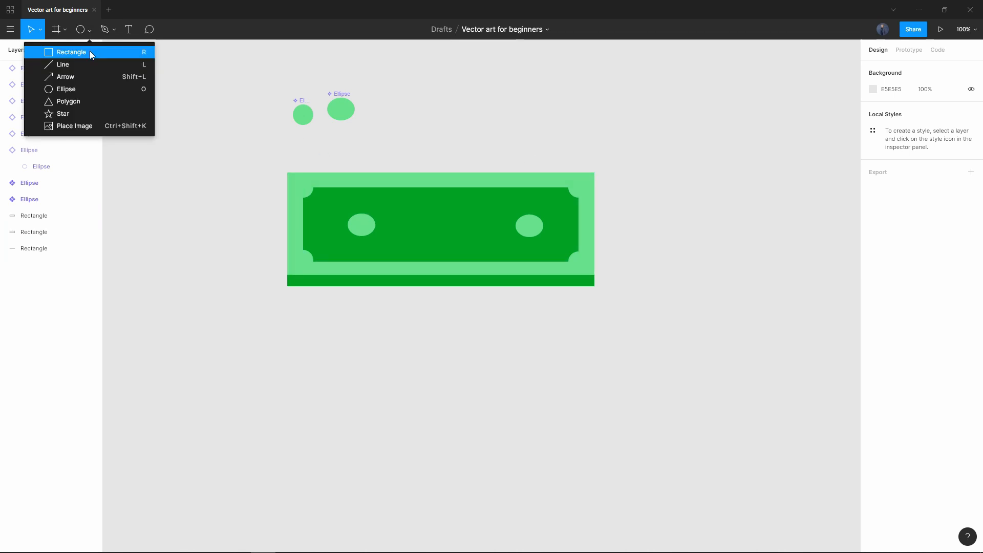
click(90, 52)
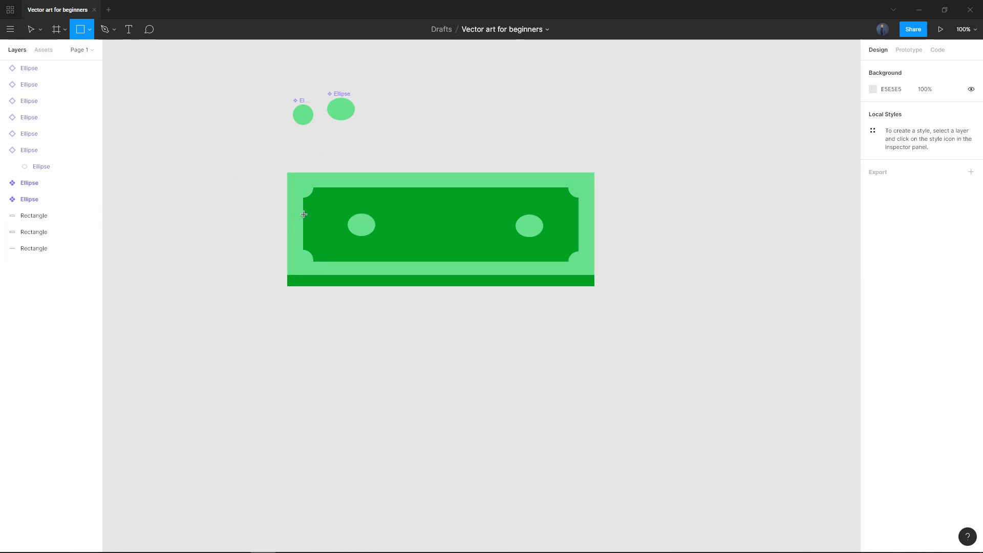
drag(306, 216, 351, 256)
scroll(281, 253, up, 5)
scroll(283, 248, up, 3)
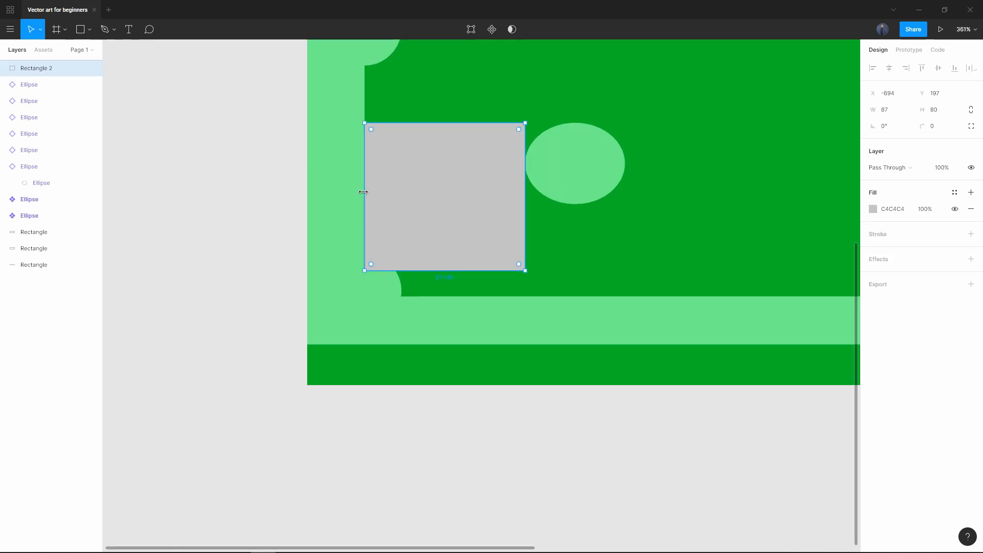
Step: Move the spacer against the inner rectangle's right edge and align the right oval to it, level with the left oval
scroll(666, 293, down, 5)
drag(666, 293, 346, 324)
drag(250, 273, 571, 268)
click(589, 268)
Step: Delete the spacer rectangle and move the master oval down level with the master circle
click(649, 283)
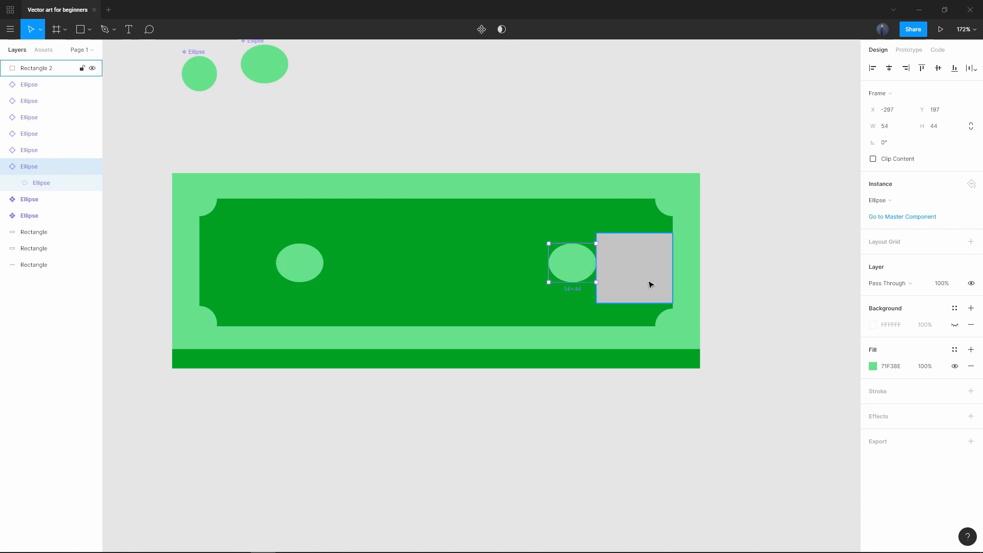
key(Delete)
scroll(617, 275, down, 5)
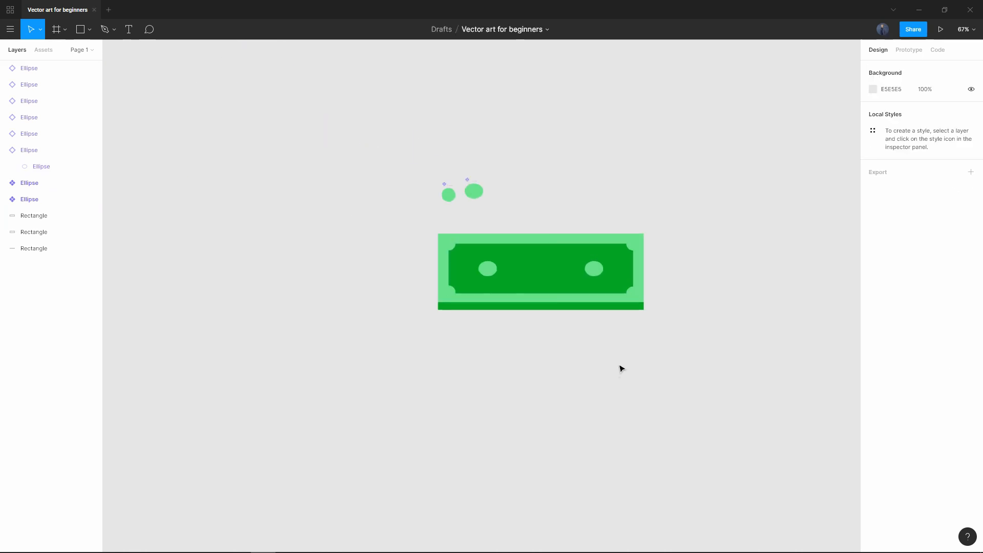
drag(732, 339, 684, 365)
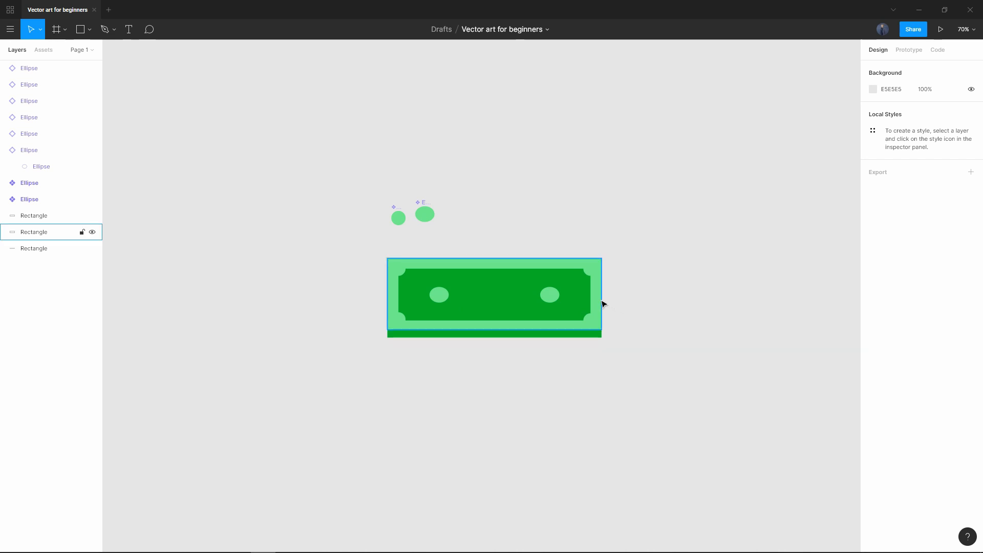
scroll(648, 306, up, 5)
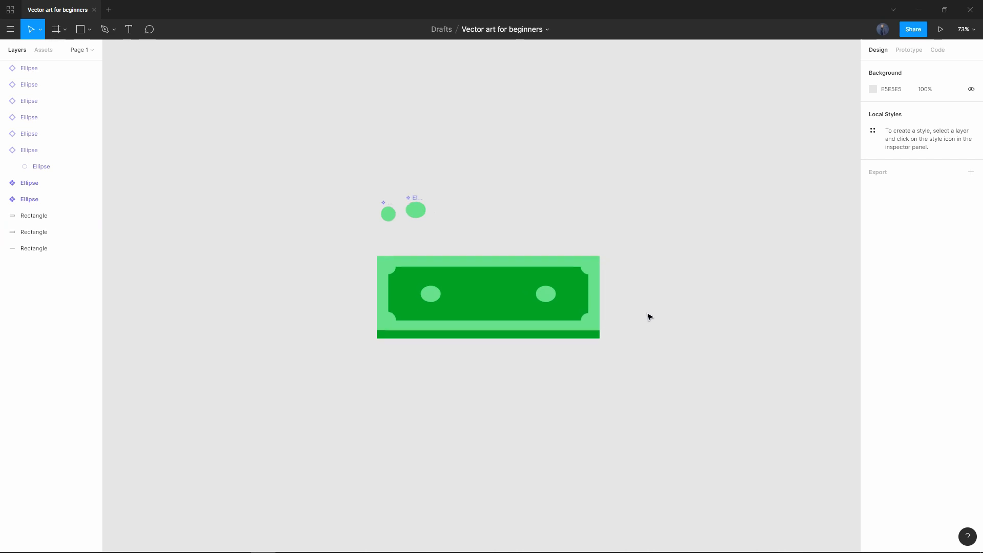
scroll(689, 293, up, 1)
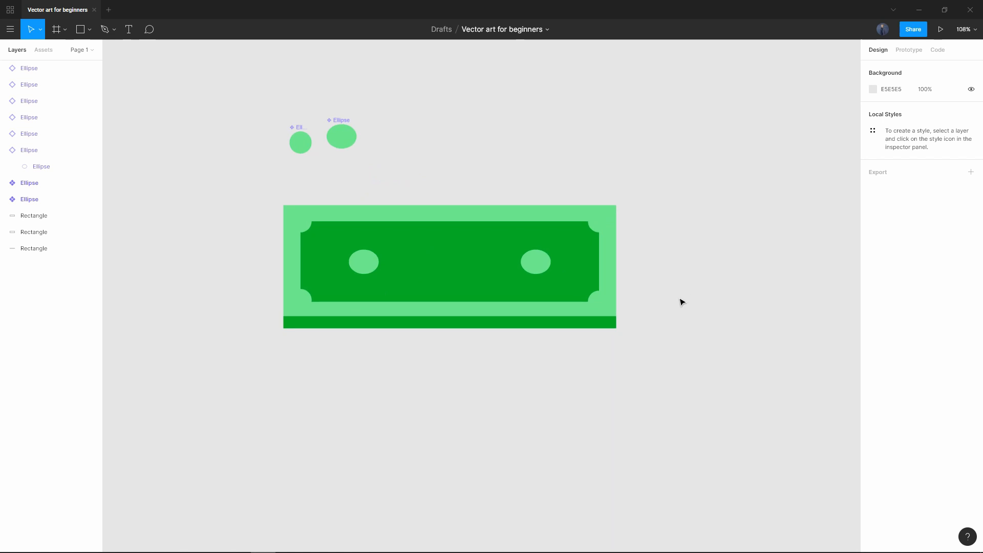
drag(680, 299, 704, 299)
drag(366, 134, 368, 141)
Step: Rename the master circle component "corner circle"
double_click(328, 128)
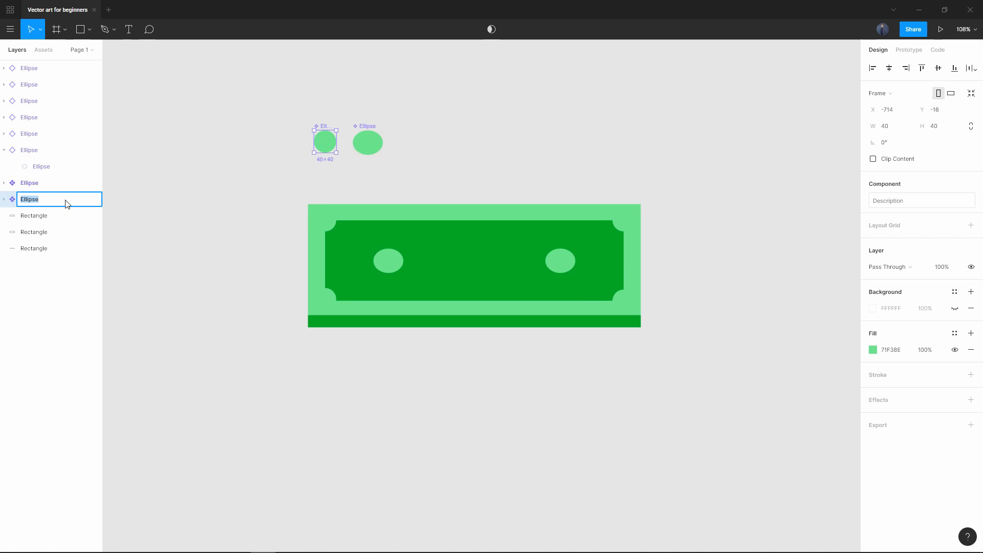
text(corner circle)
key(Return)
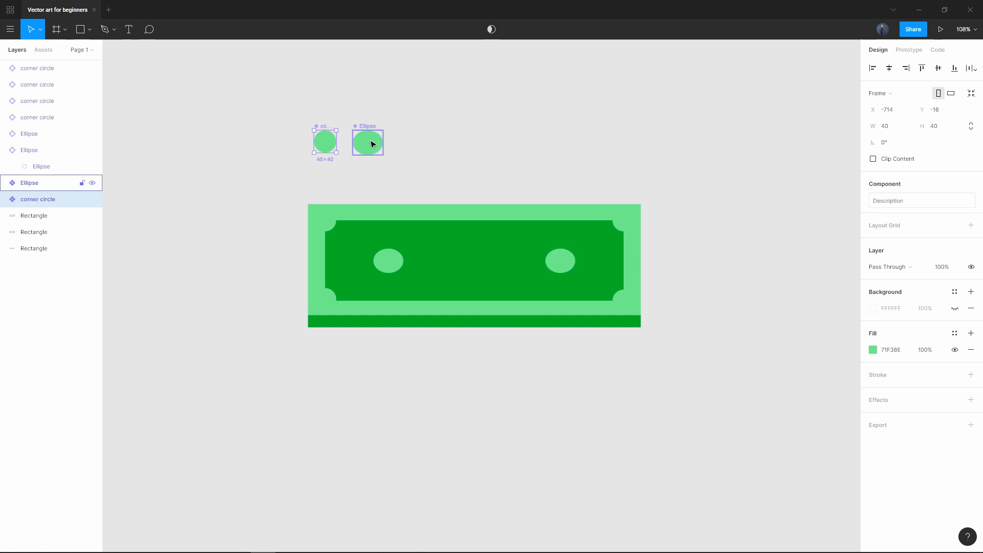
Step: Rename the master oval component "money oval" and collapse the expanded oval instance in the layer list
click(70, 184)
double_click(29, 184)
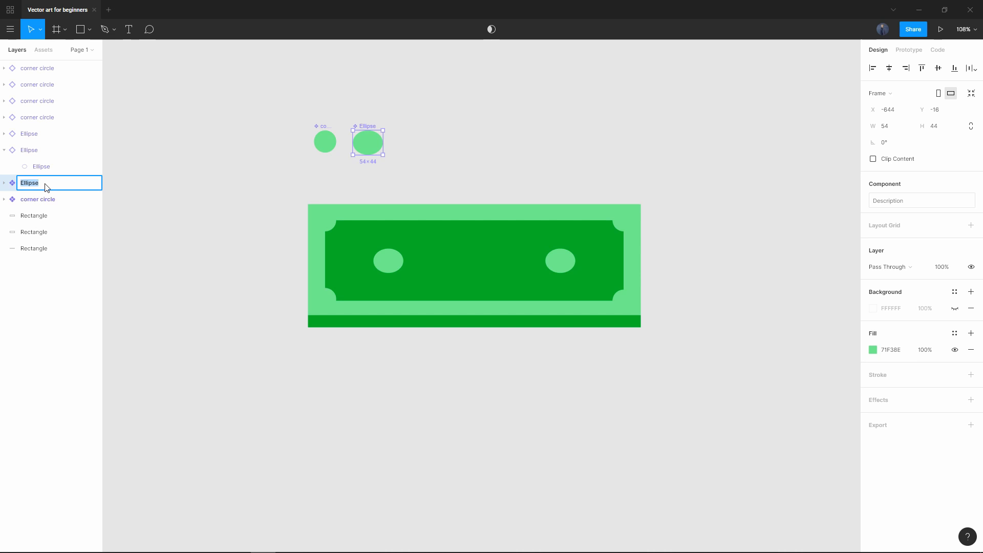
text(money oval)
key(Return)
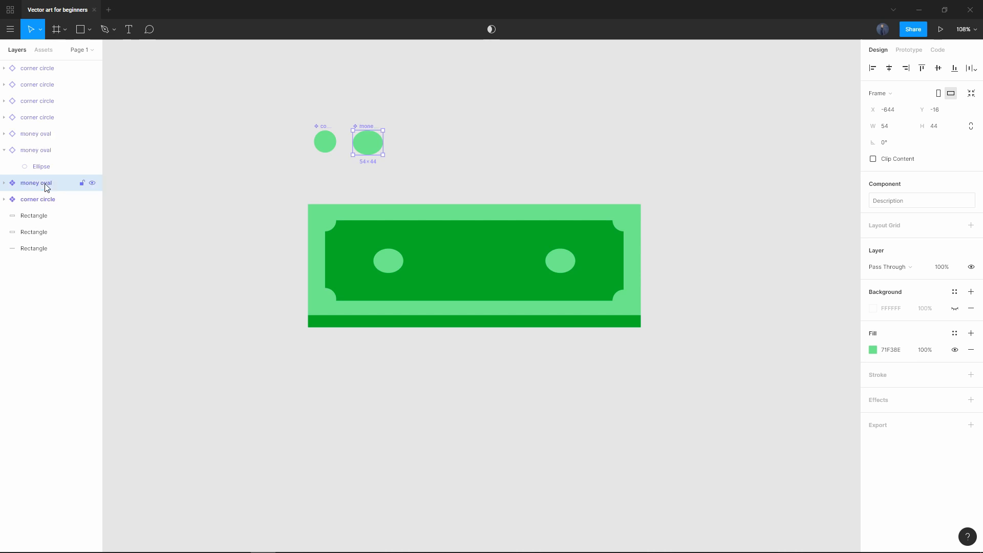
click(5, 150)
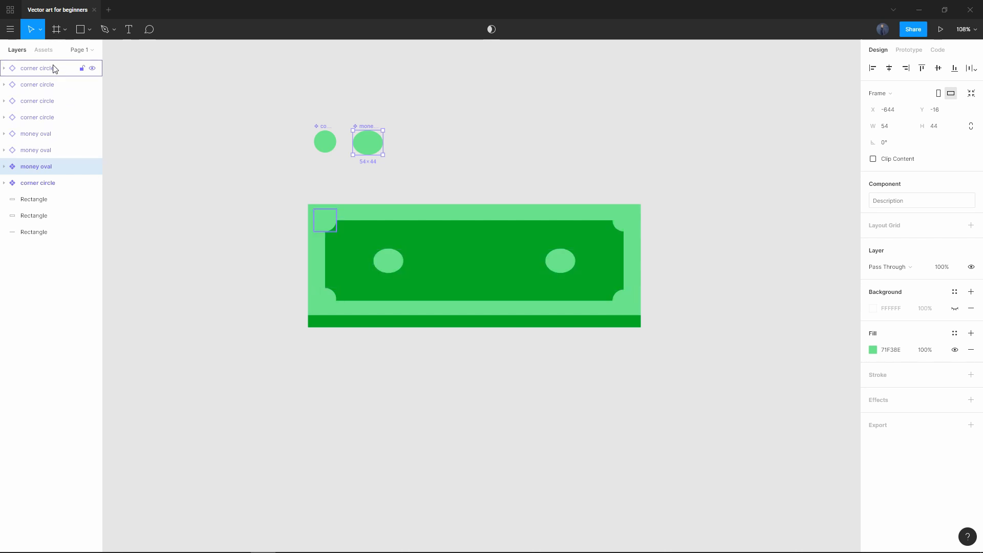
drag(704, 392, 289, 189)
click(321, 386)
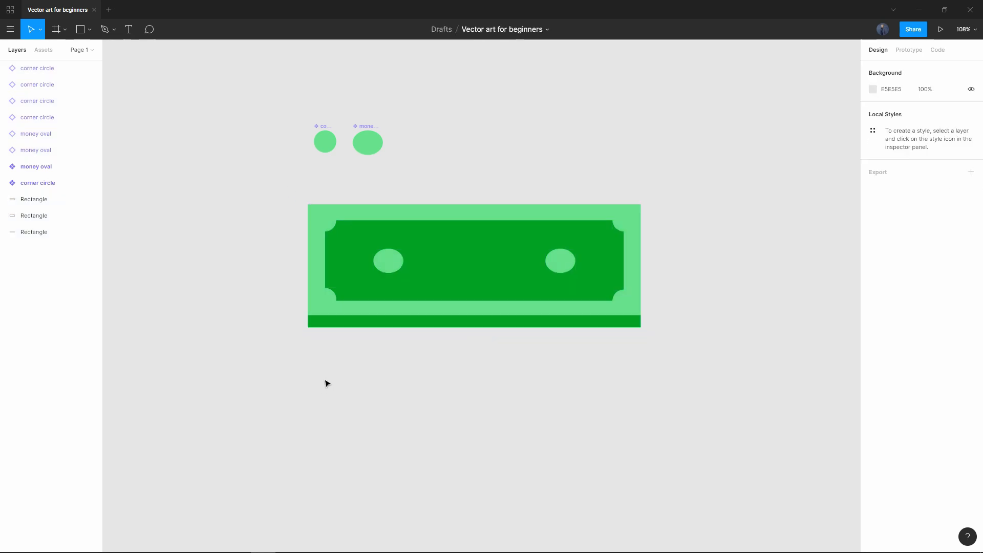
Step: Draw an ellipse of about 97 × 81 in the centre of the inner dark green rectangle
click(89, 29)
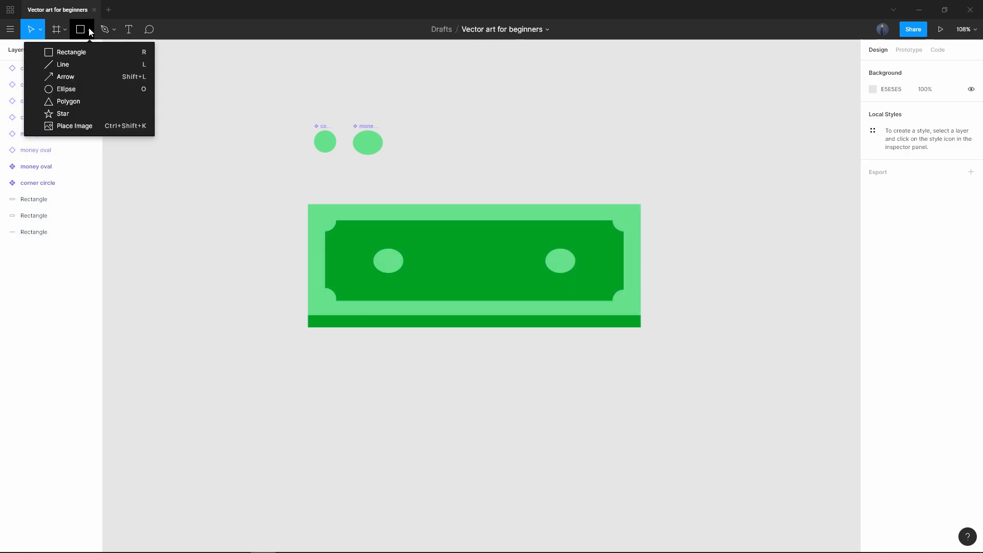
click(75, 89)
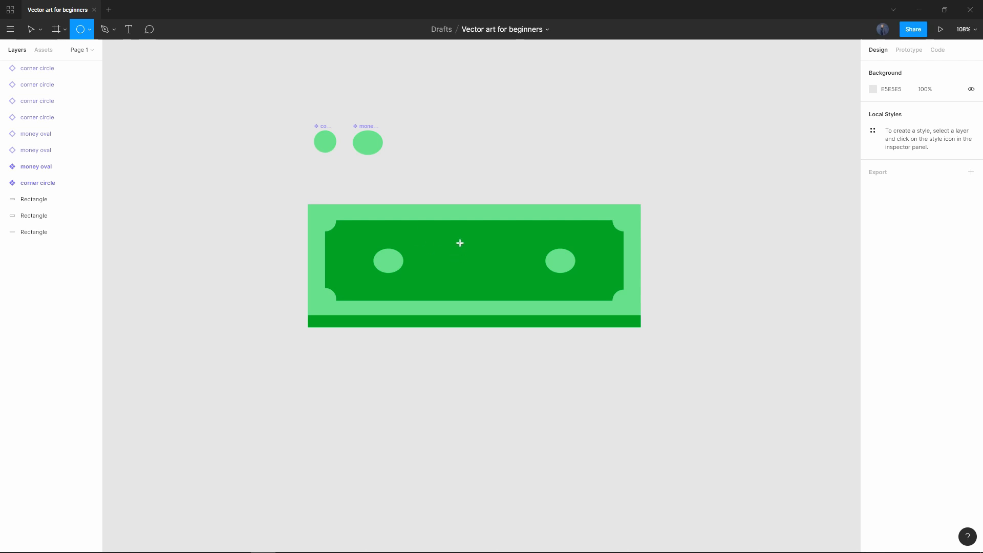
drag(450, 238, 477, 283)
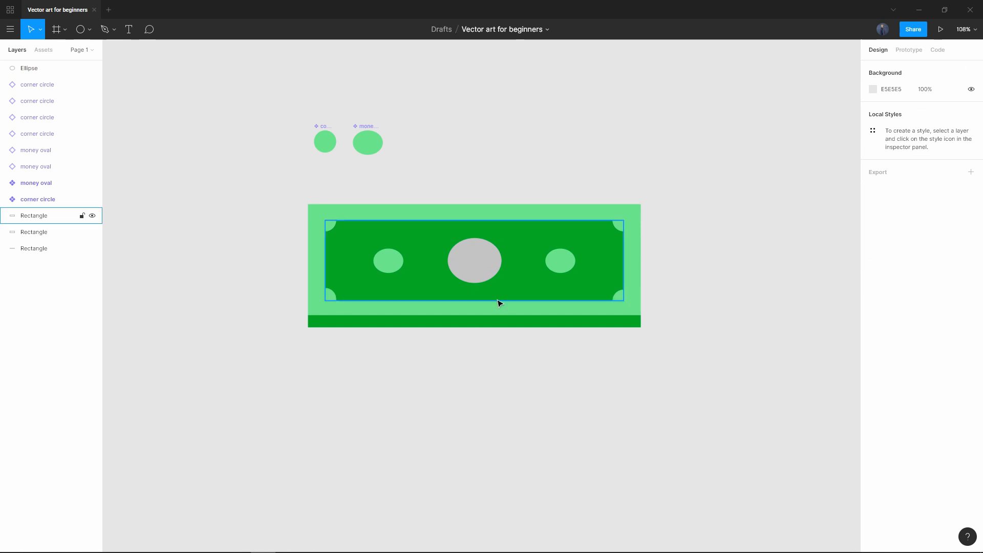
Step: Fill the central ellipse with the light green sampled from the right money oval
click(476, 264)
click(874, 209)
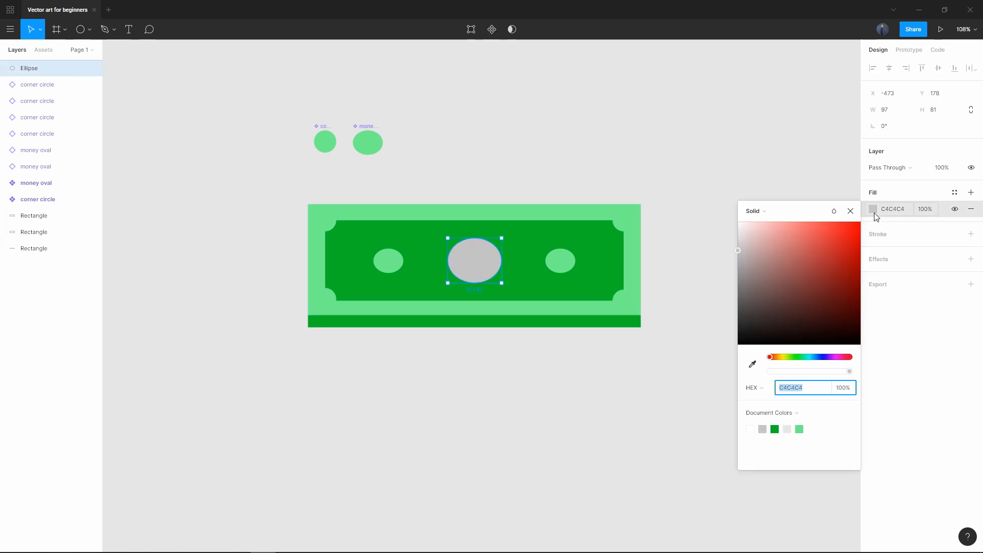
click(752, 364)
click(564, 256)
click(658, 143)
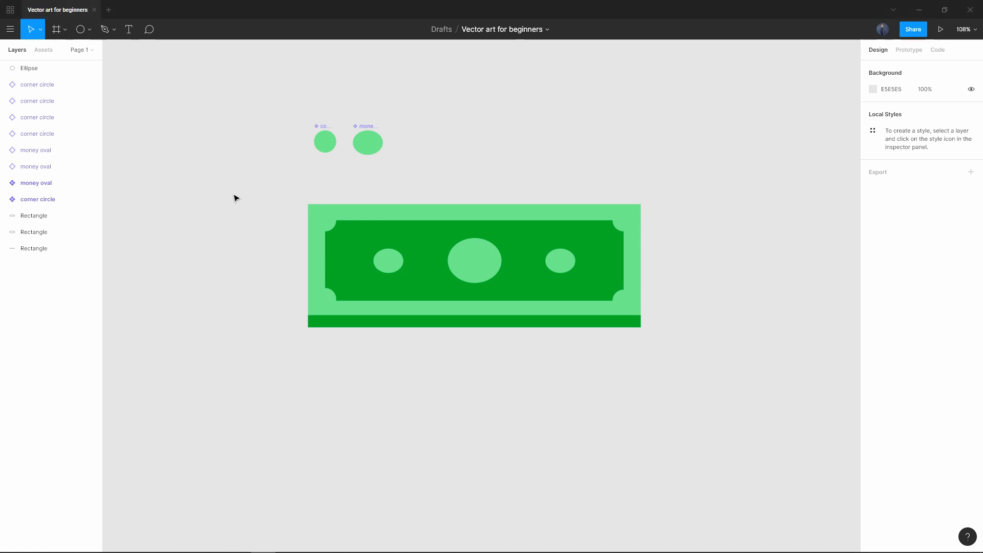
click(114, 28)
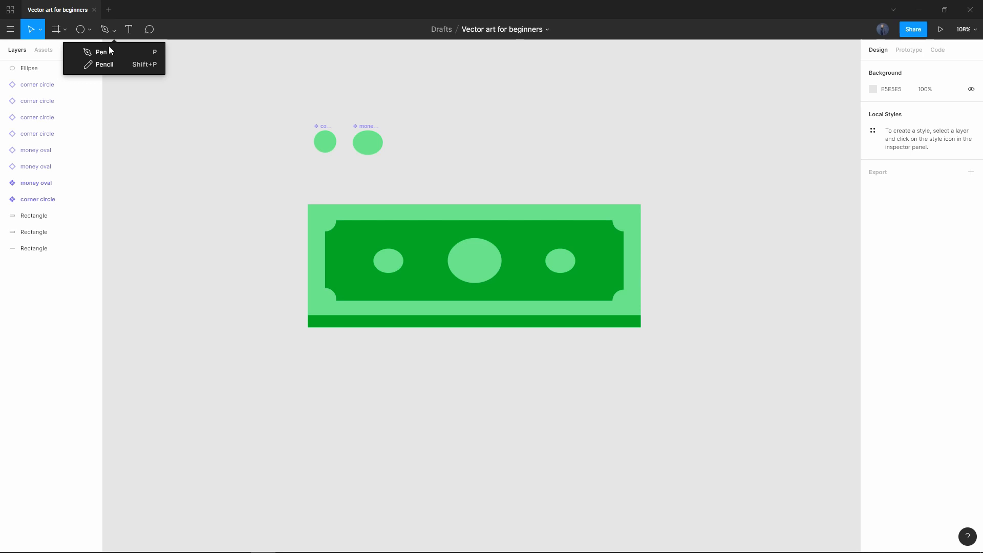
click(108, 46)
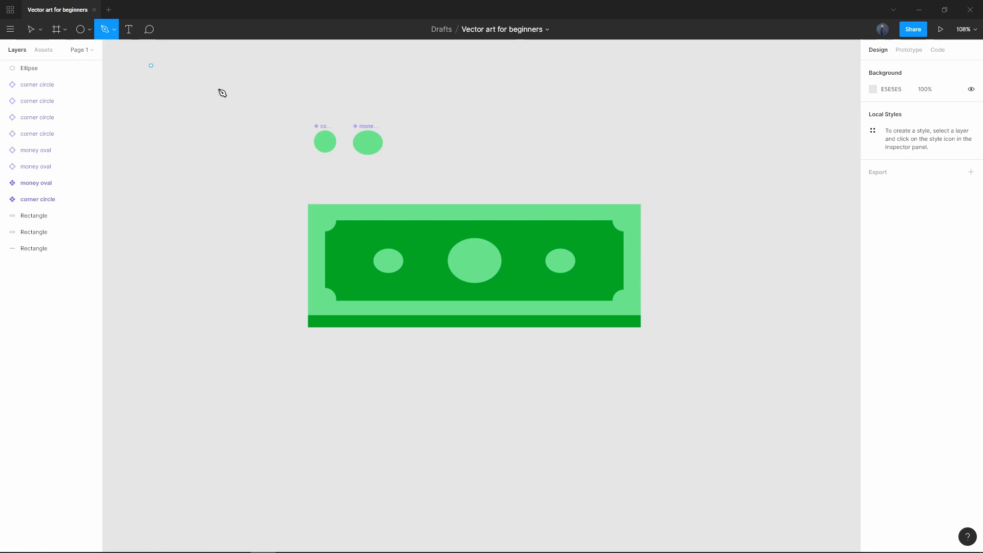
click(473, 250)
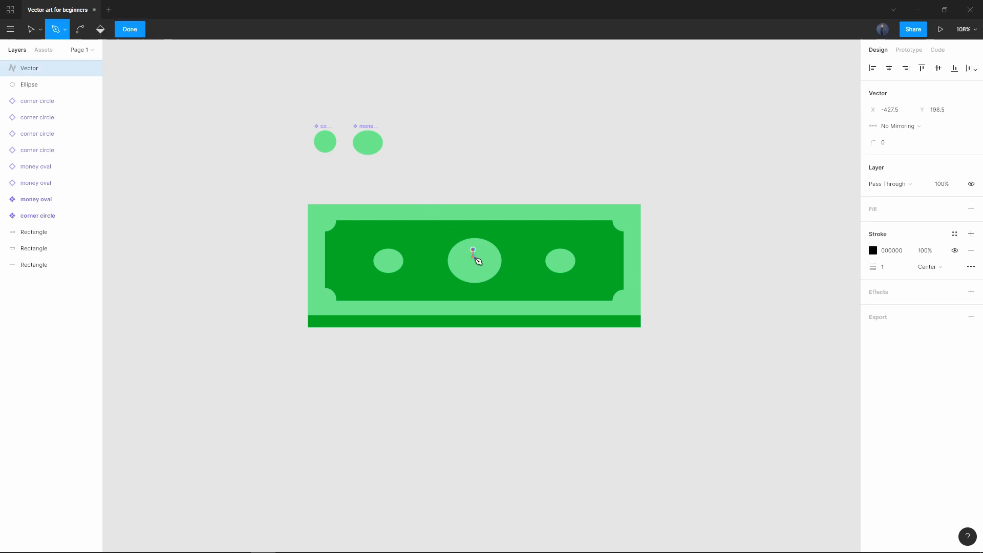
click(473, 257)
click(458, 264)
click(469, 280)
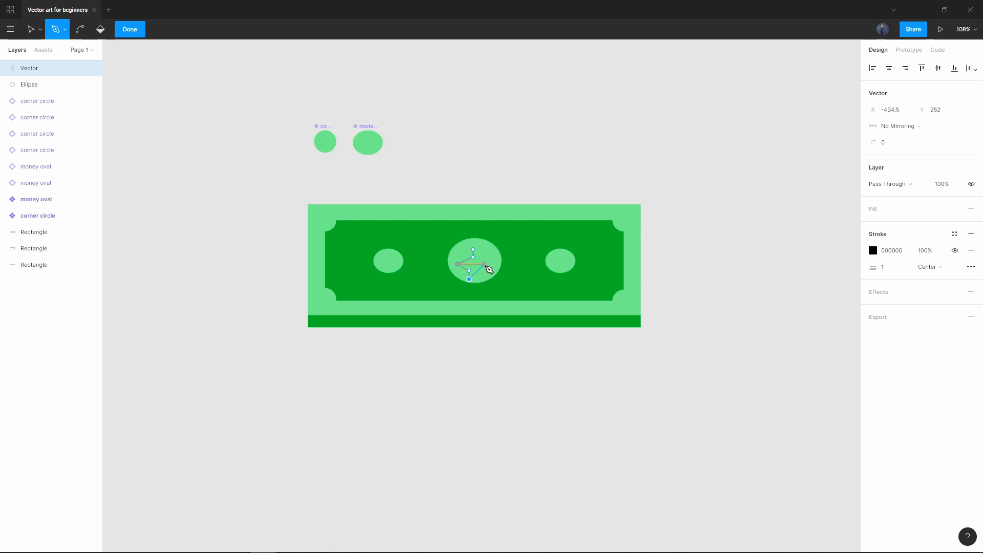
key(ctrl)
key(ctrl+z)
key(ctrl+z)
key(ctrl+z)
key(ctrl+z)
key(ctrl+z)
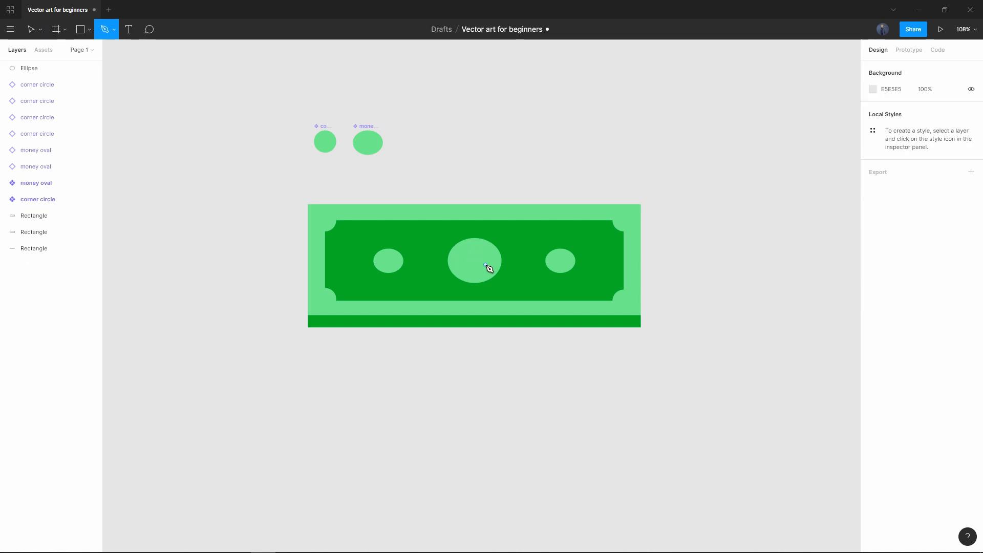
click(33, 29)
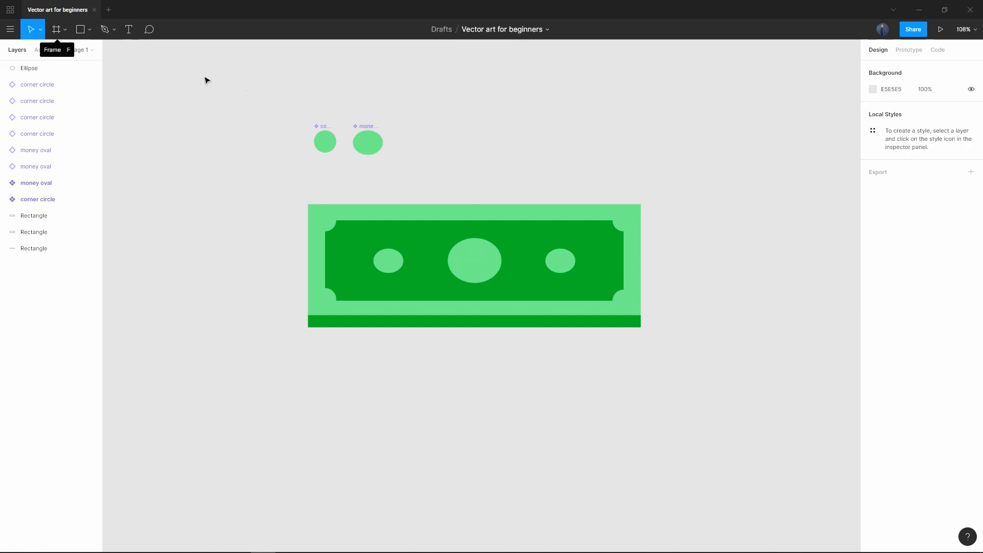
Step: Add a text layer reading "$" starting at the middle of the central ellipse
click(129, 33)
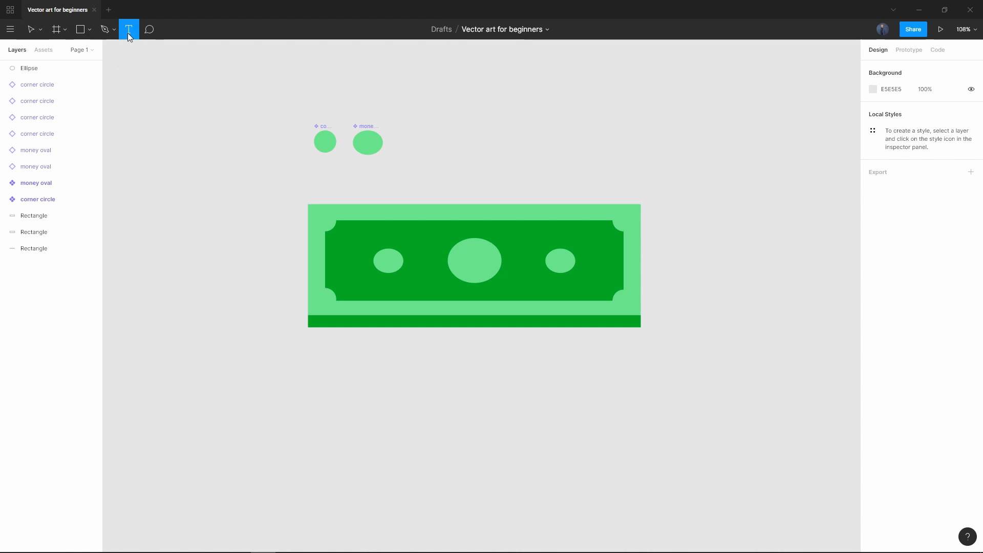
click(475, 260)
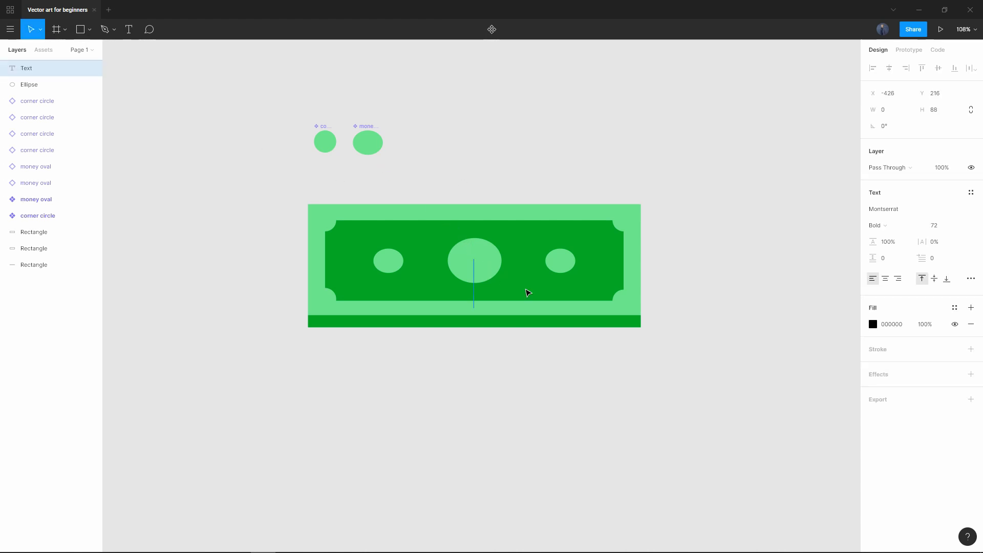
text($)
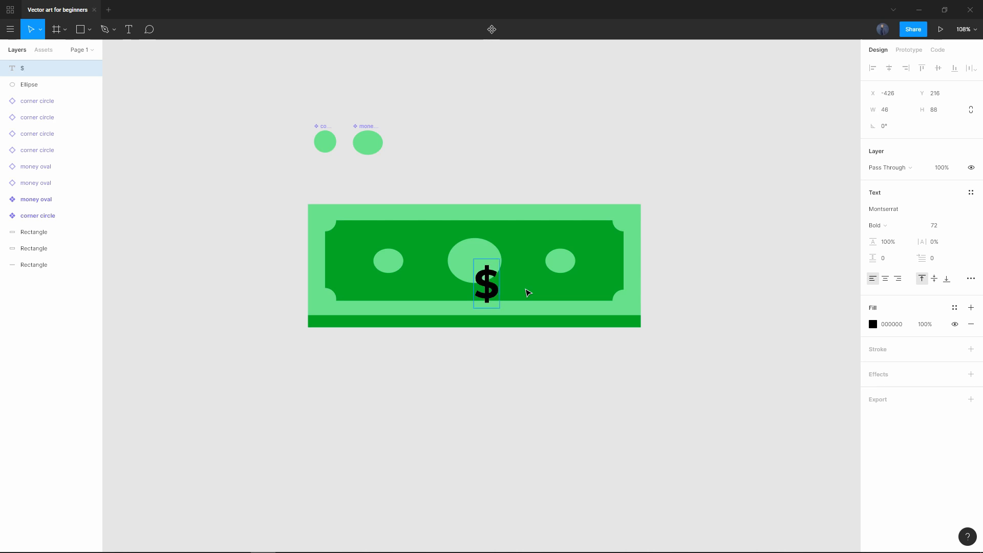
Step: Move the dollar sign to the middle of the central ellipse and try font sizes 64, 48 and 52 on it
drag(495, 290, 486, 271)
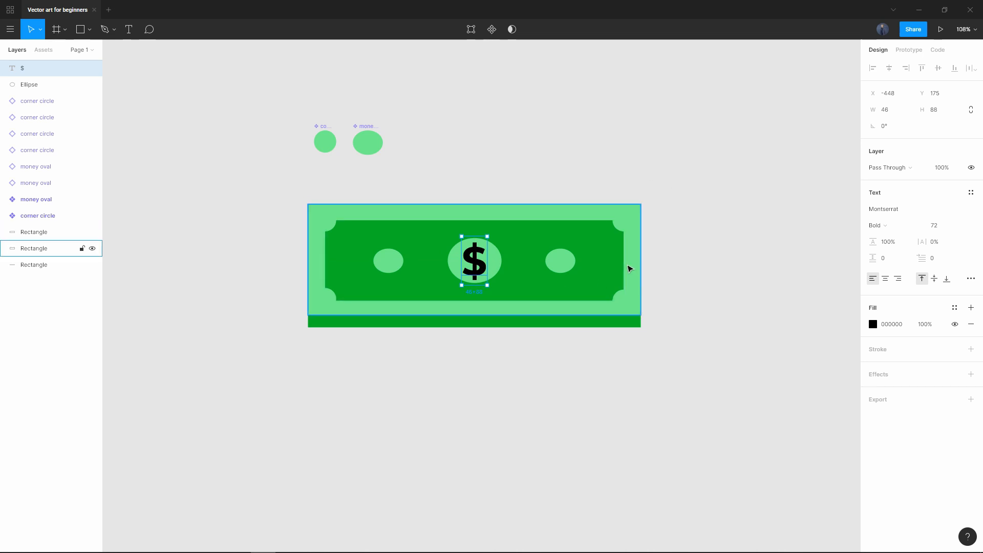
click(952, 229)
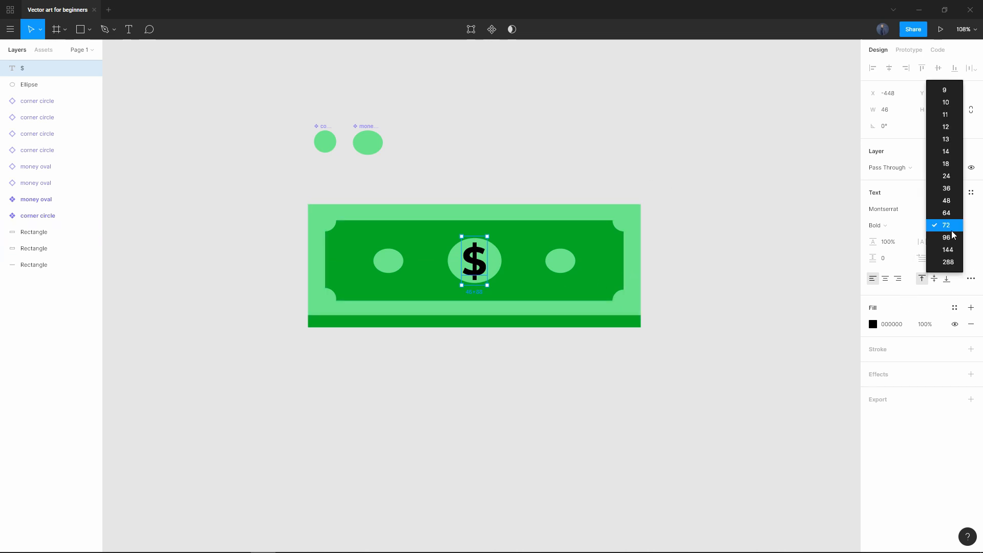
click(952, 212)
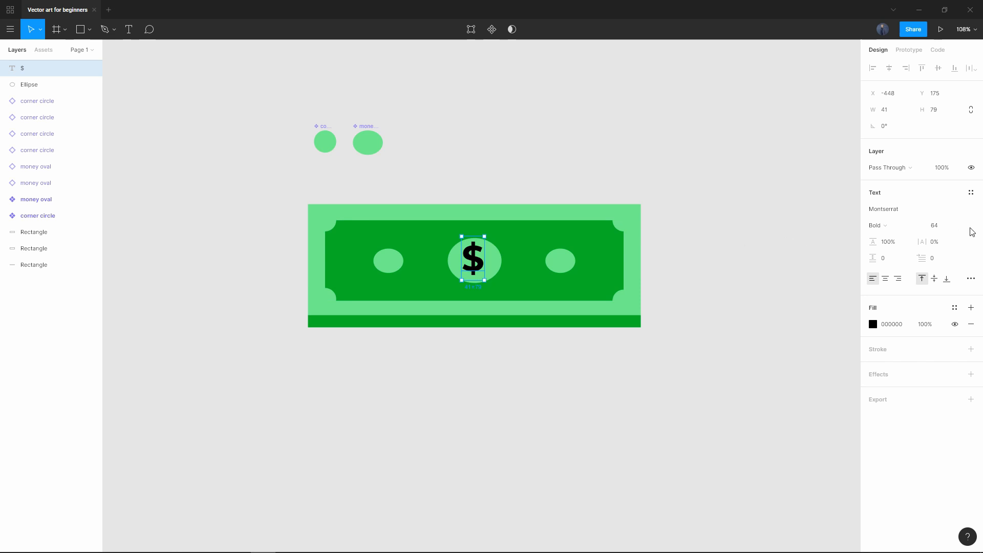
click(956, 226)
click(952, 215)
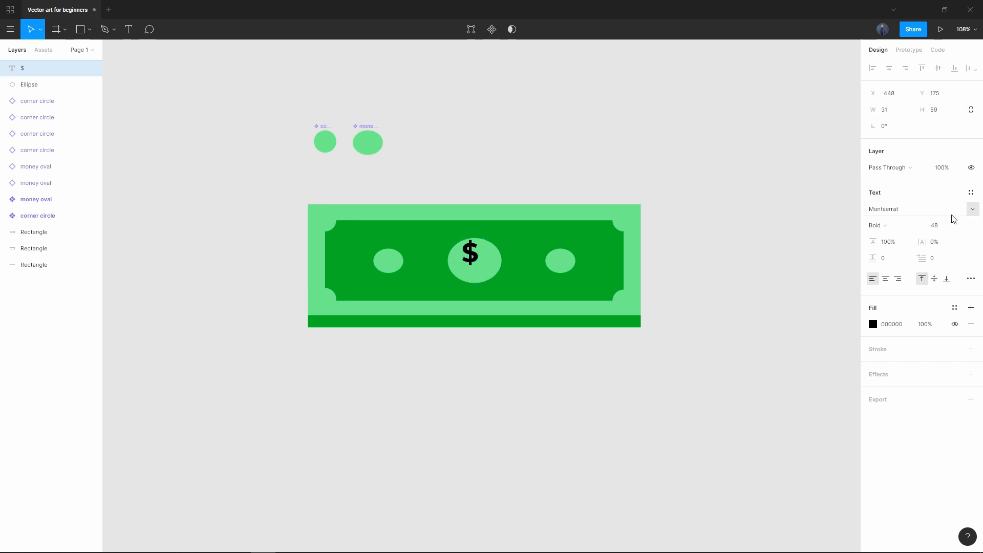
click(942, 229)
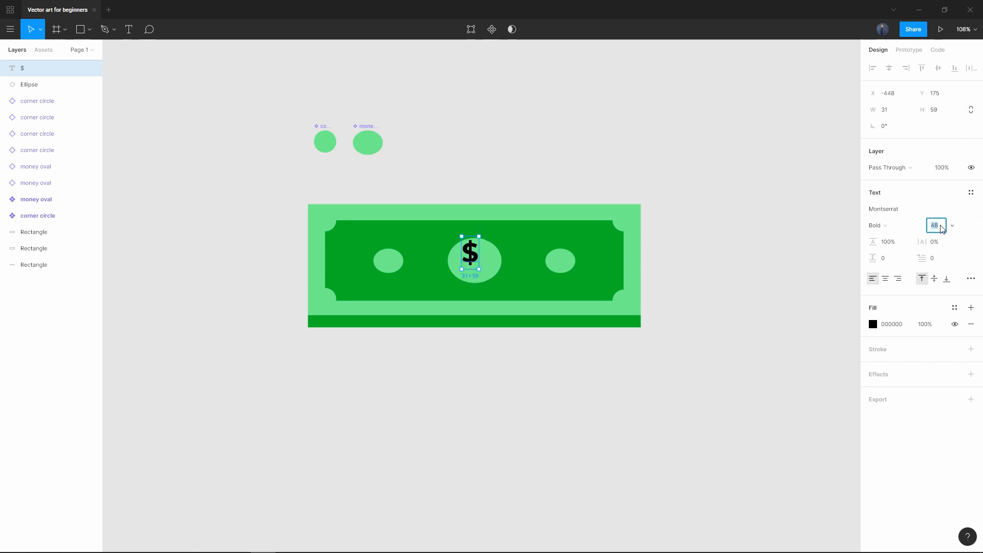
text(52)
key(Return)
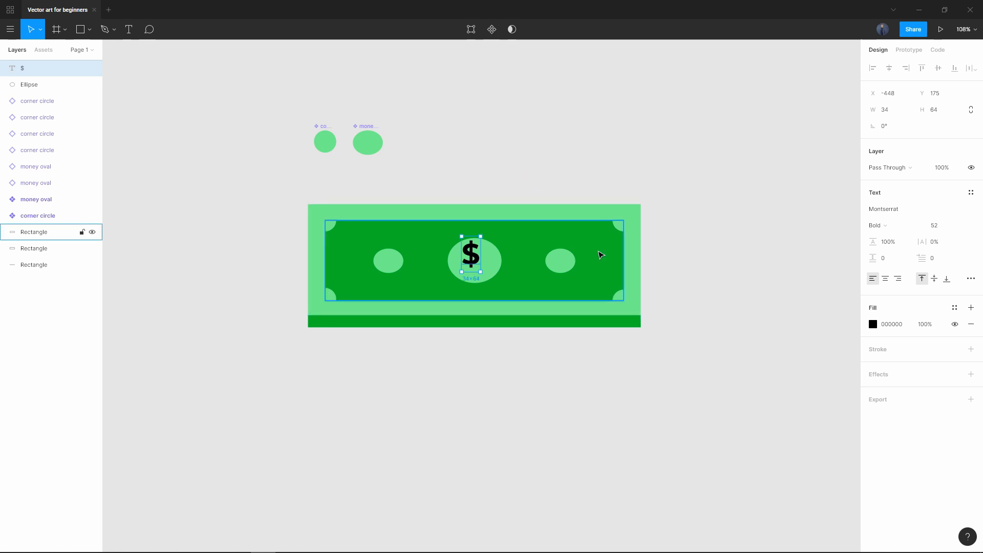
Step: Set the dollar sign's font size to 56 and re-centre it on the central ellipse
click(943, 227)
text(56)
key(Return)
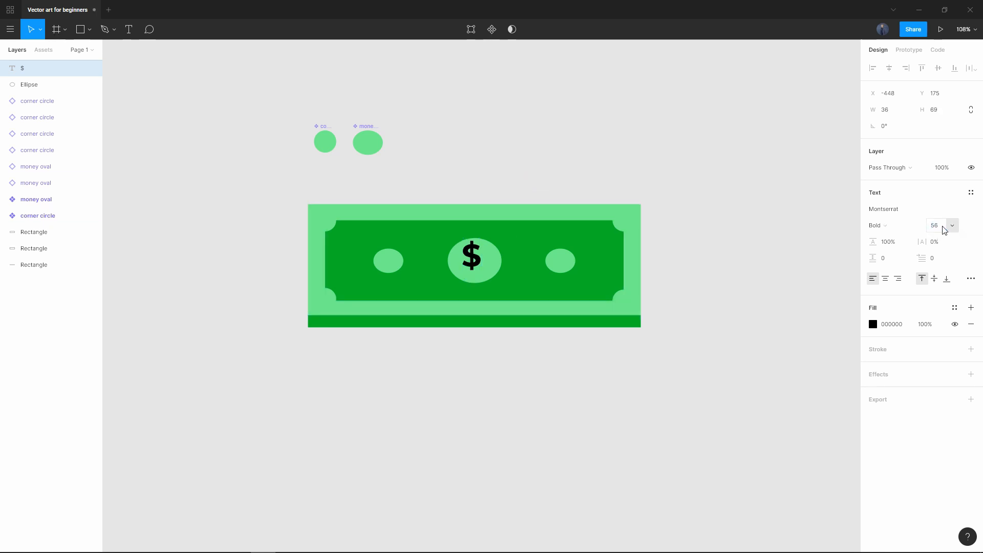
click(587, 124)
click(475, 255)
drag(476, 259, 479, 264)
click(569, 161)
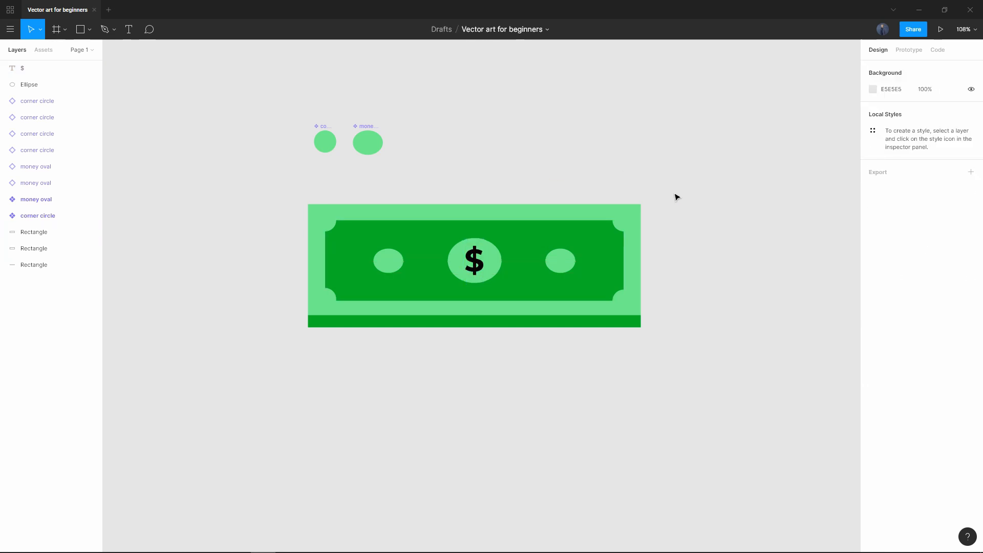
Step: Fill the dollar sign with the dark green sampled from the inner rectangle
scroll(454, 327, up, 4)
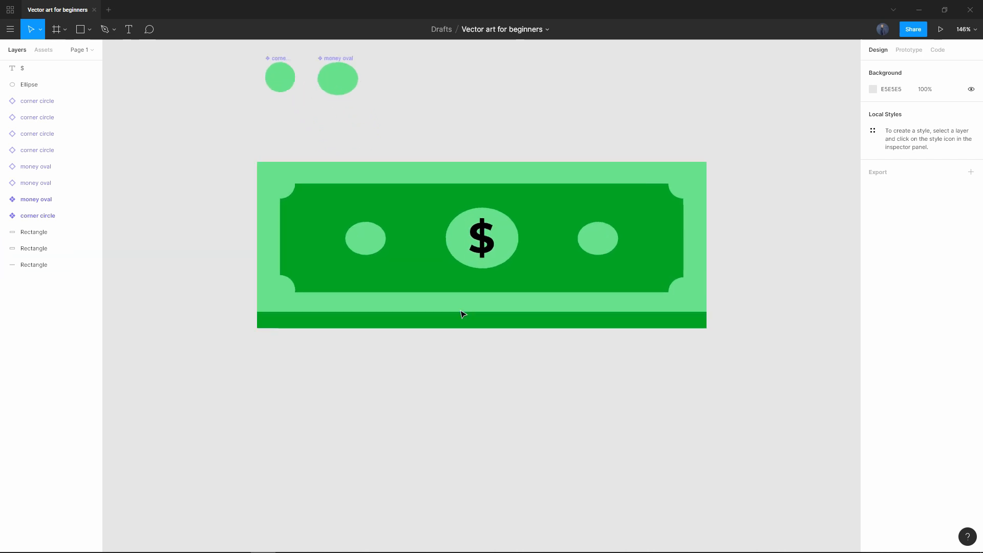
scroll(462, 313, up, 4)
drag(519, 257, 508, 302)
scroll(500, 301, down, 3)
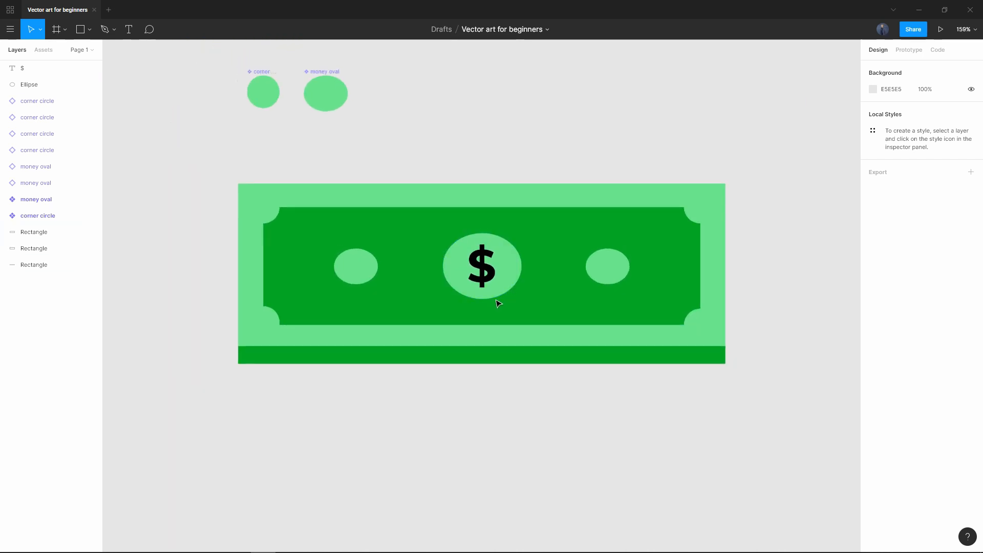
scroll(499, 304, down, 3)
click(485, 277)
click(872, 326)
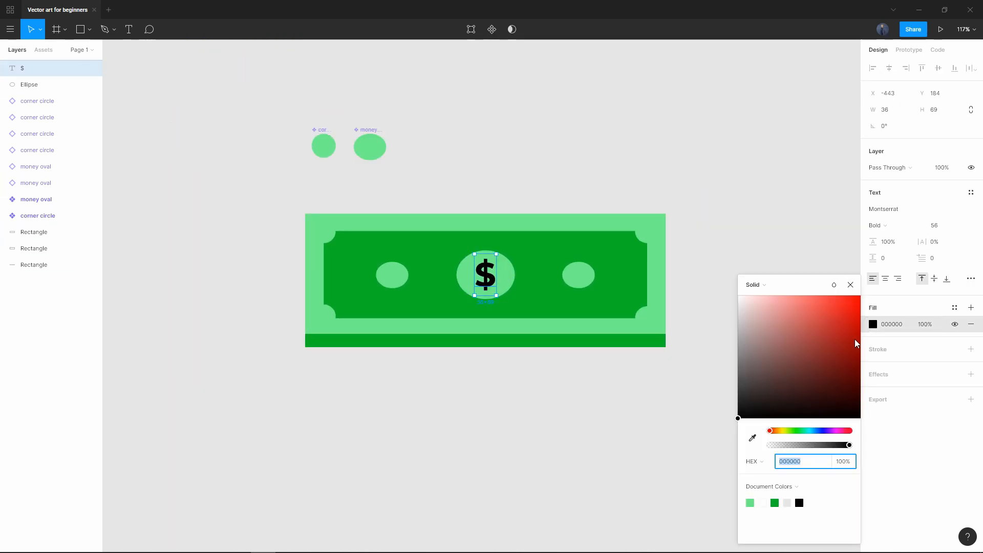
click(754, 438)
click(617, 290)
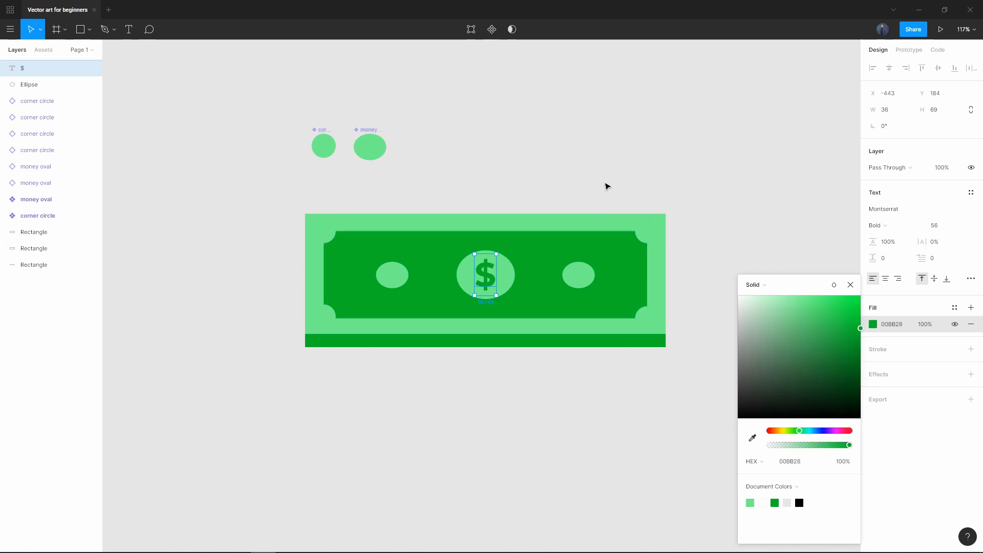
click(637, 192)
drag(726, 353, 652, 345)
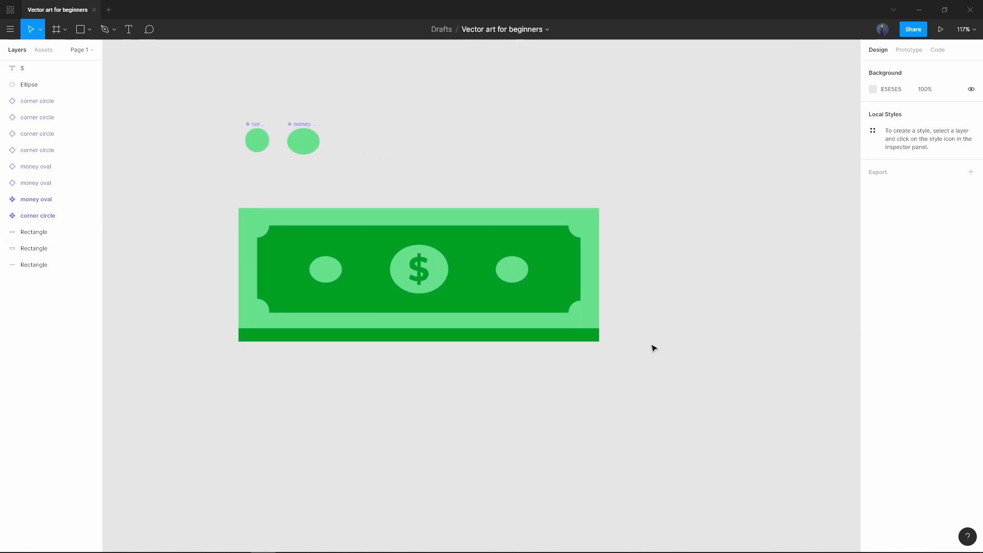
scroll(599, 374, down, 3)
drag(600, 373, 604, 338)
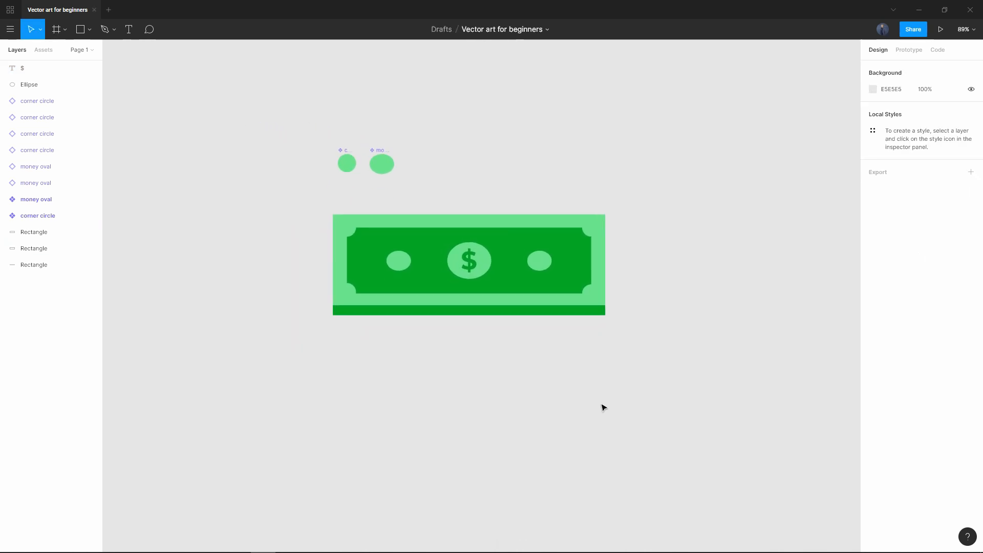
drag(717, 400, 298, 201)
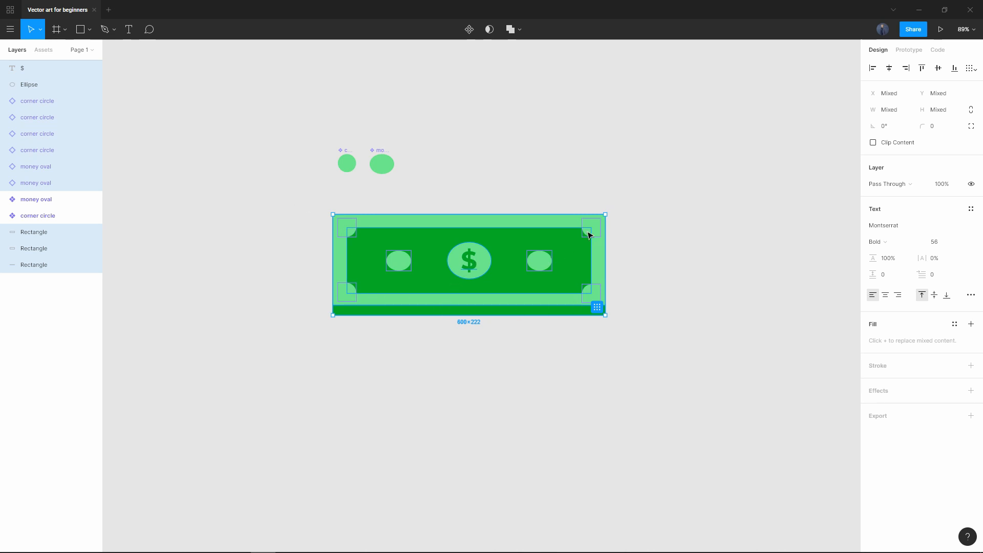
click(505, 376)
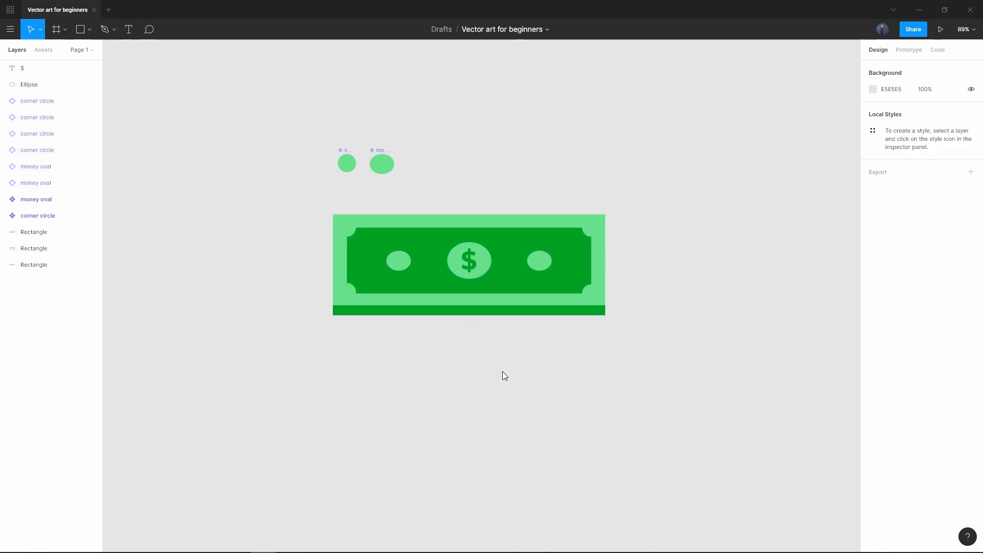
click(113, 30)
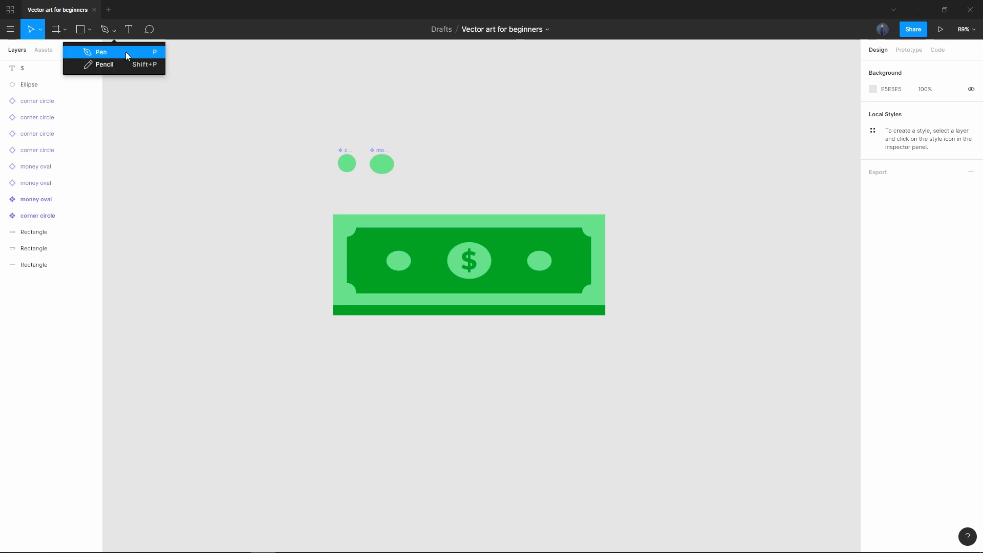
click(177, 232)
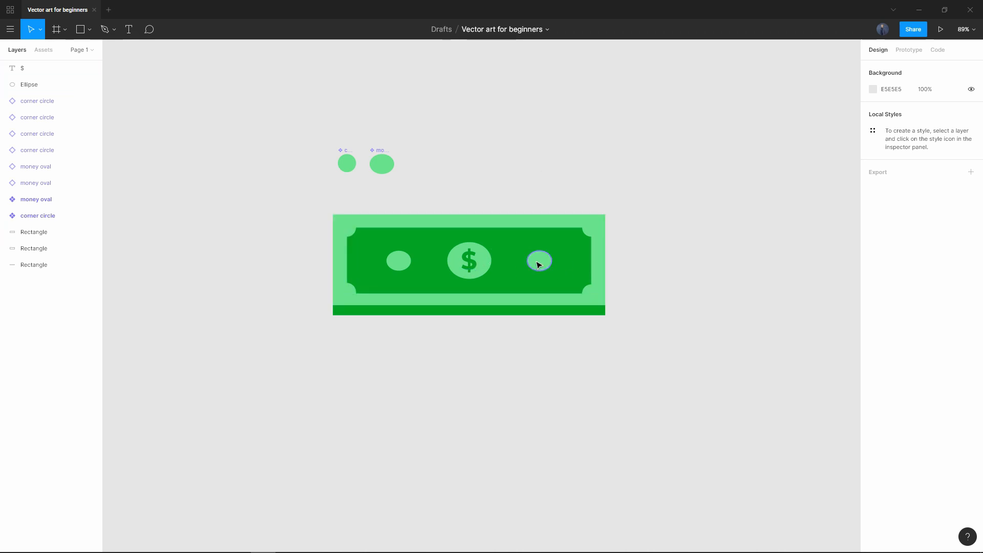
Step: Try moving the inner dark green rectangle's upper-right corner point inward in vector editing, and undo the move
scroll(539, 264, up, 5)
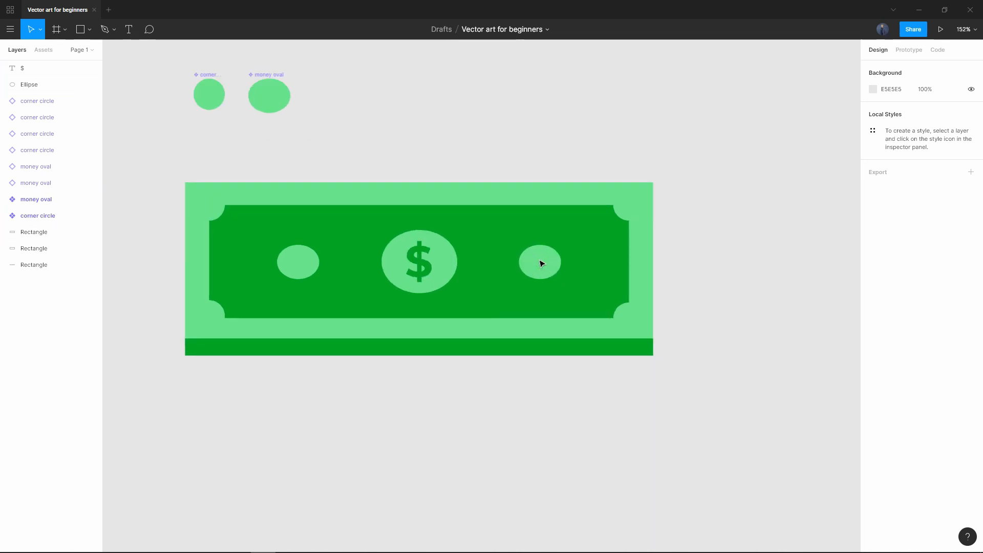
scroll(541, 262, up, 4)
drag(615, 271, 546, 280)
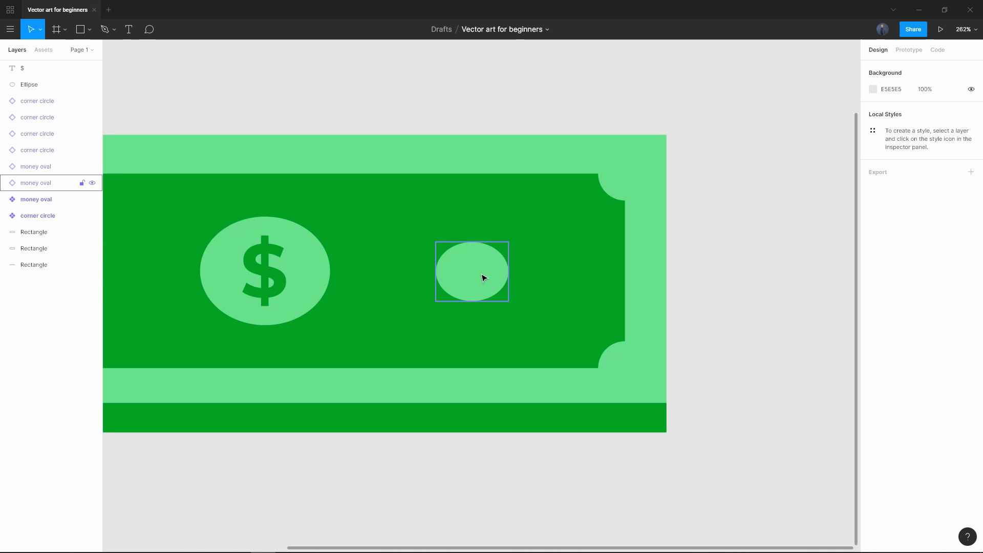
double_click(583, 291)
click(625, 174)
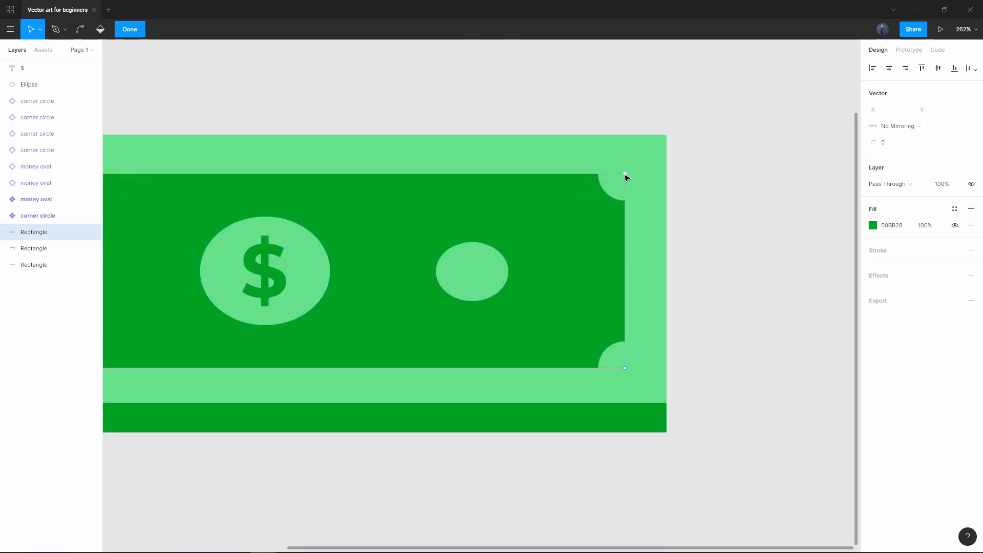
drag(626, 177, 597, 220)
key(ctrl+z)
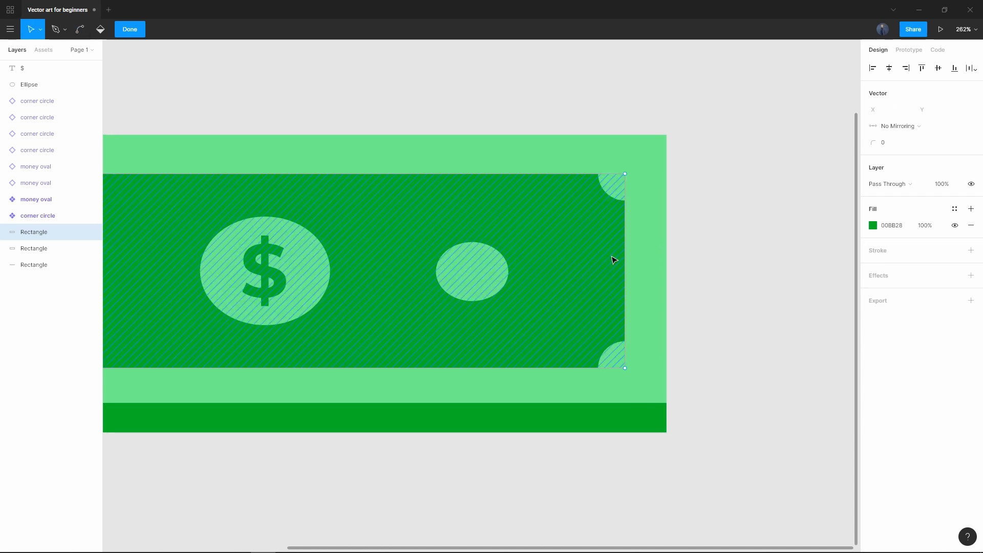
Step: Try bending the right edge of the inner dark green rectangle with the Bend tool and pulling its curve handle inward
click(80, 30)
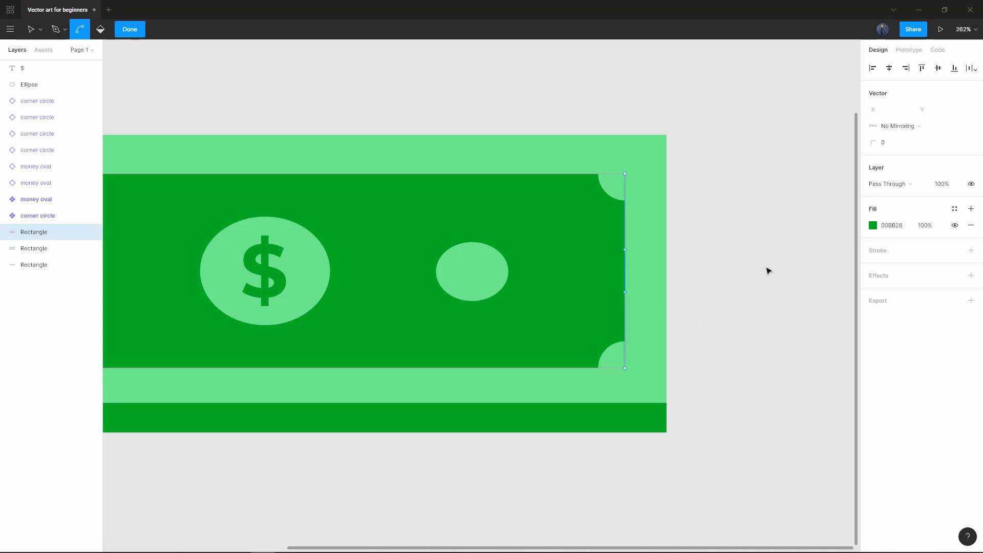
click(40, 29)
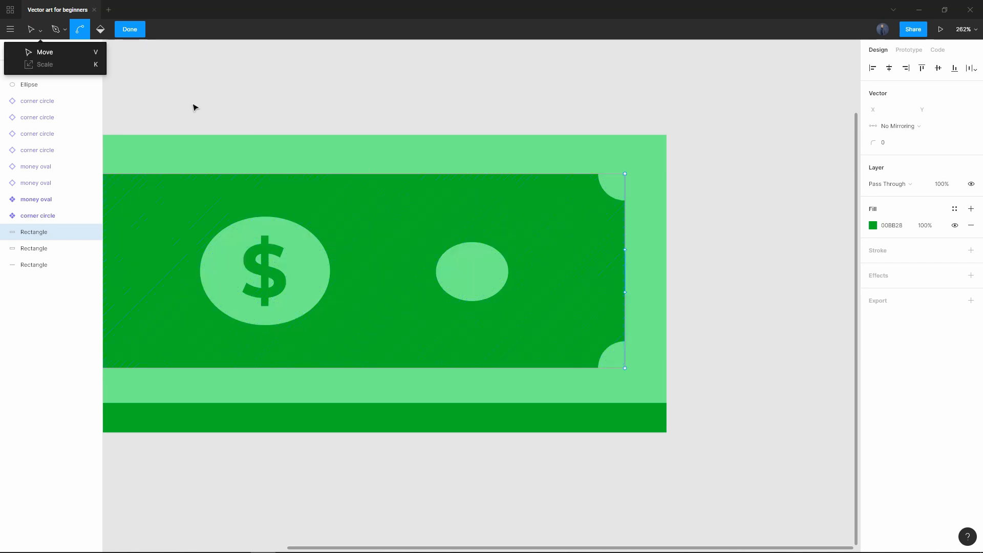
click(45, 52)
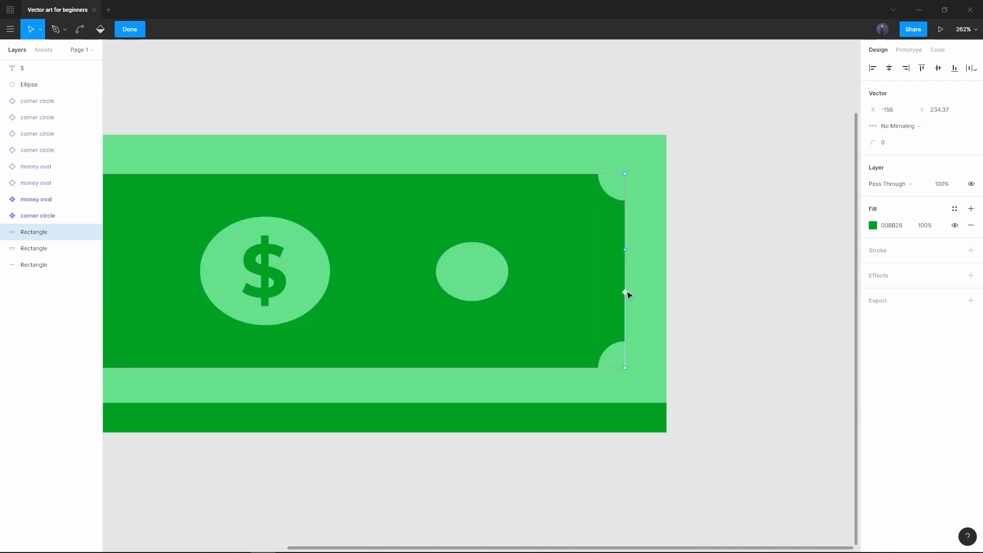
drag(627, 294, 522, 228)
key(ctrl+z)
Step: Try curving the inner rectangle's right edge inward with its lower handle, undo the bends and leave vector editing
scroll(669, 313, down, 3)
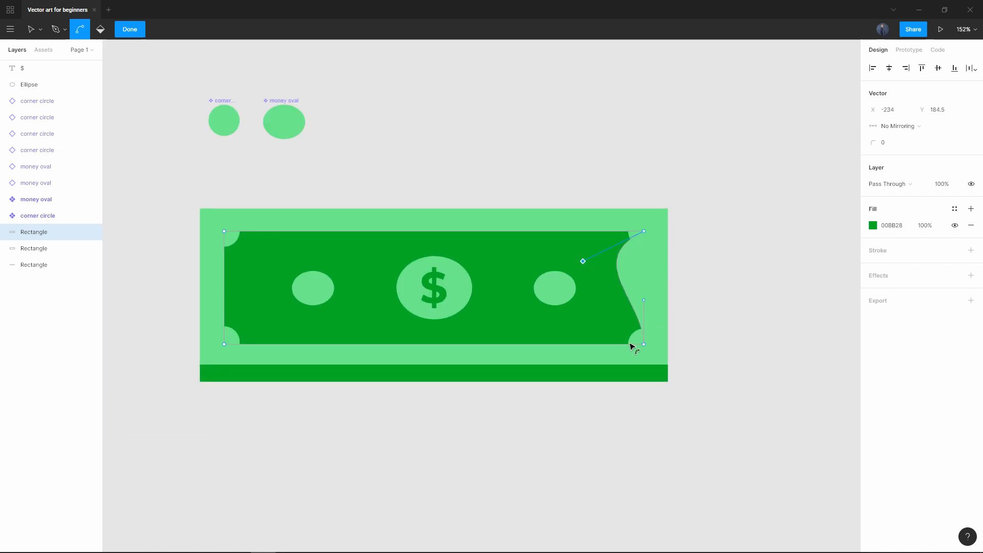
drag(644, 300, 597, 314)
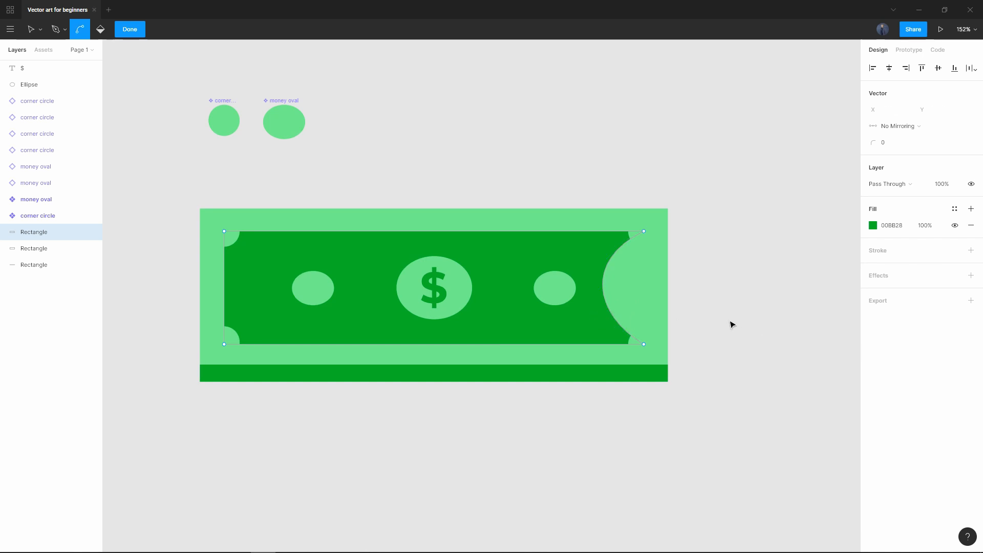
key(ctrl+z)
key(ctrl+z)
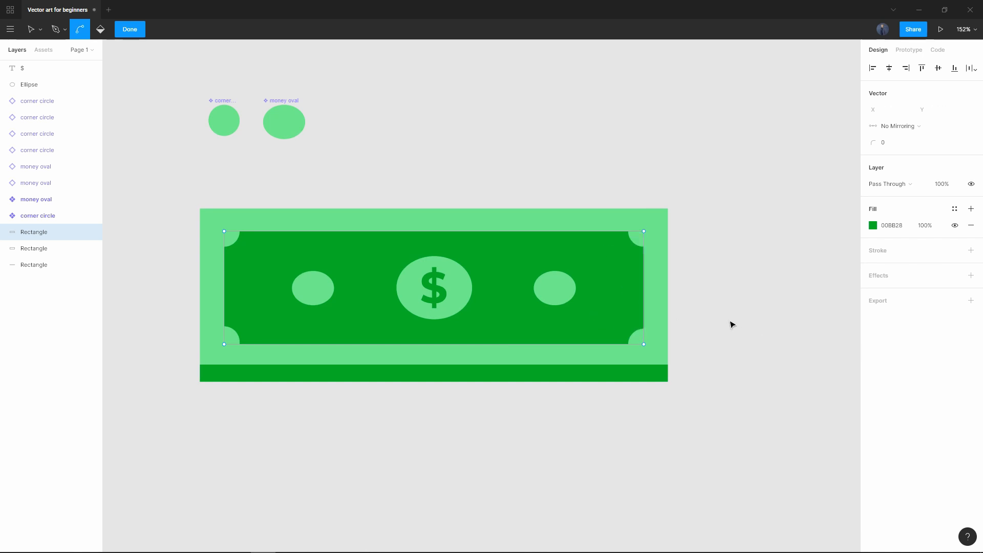
key(v)
scroll(450, 470, left, 2)
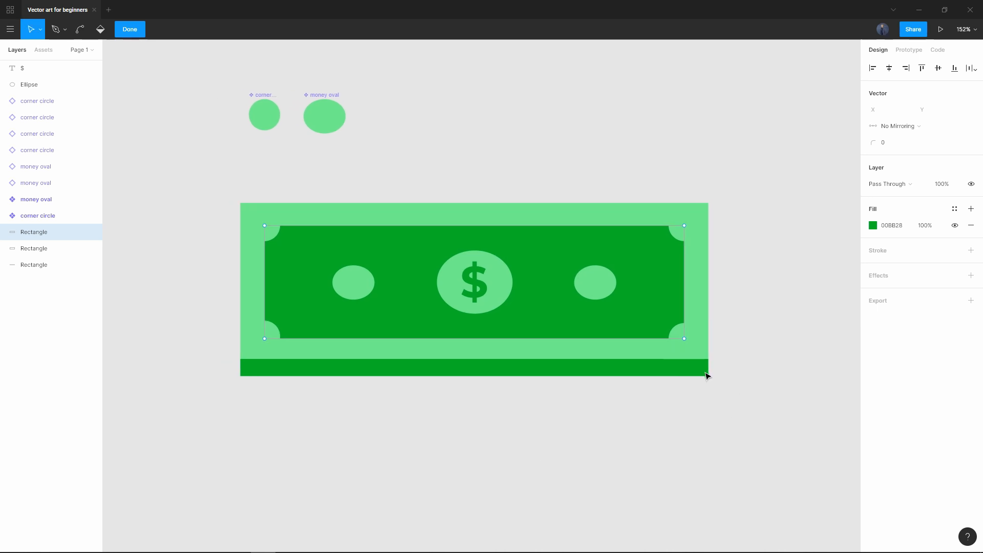
key(Escape)
key(Escape)
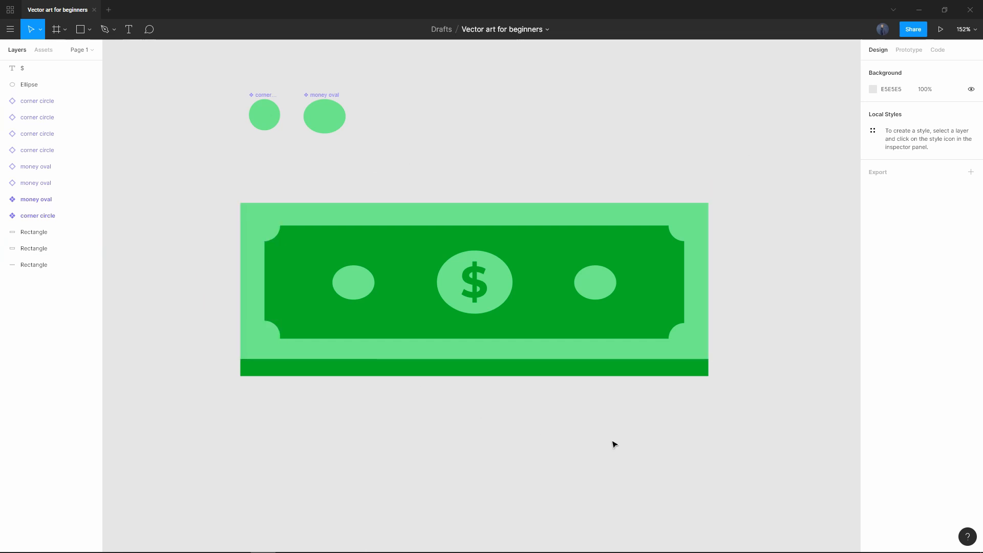
Step: Group all the banknote's parts, without the two master components, and name the group "Dollar bill"
scroll(615, 444, down, 3)
scroll(665, 433, down, 1)
drag(766, 425, 267, 183)
right_click(410, 295)
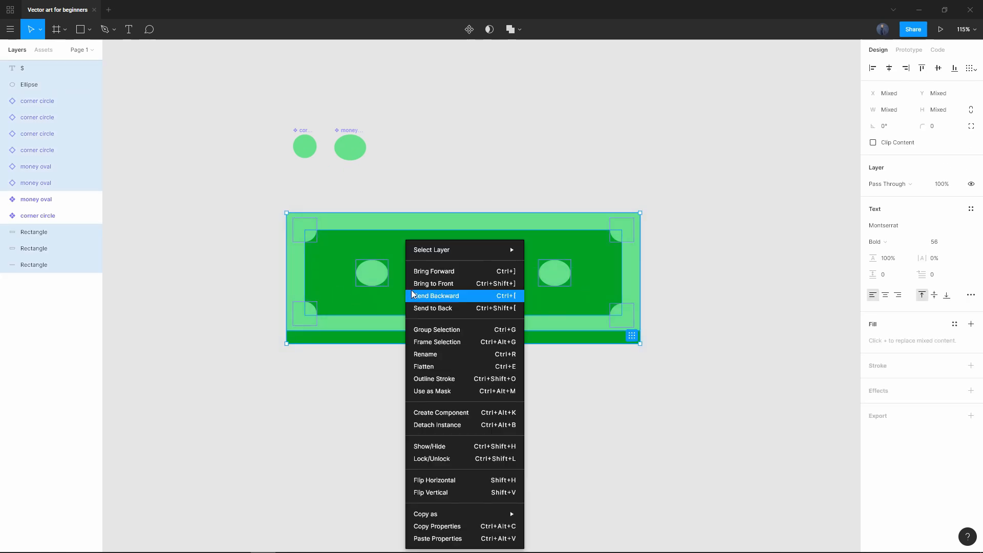
click(482, 331)
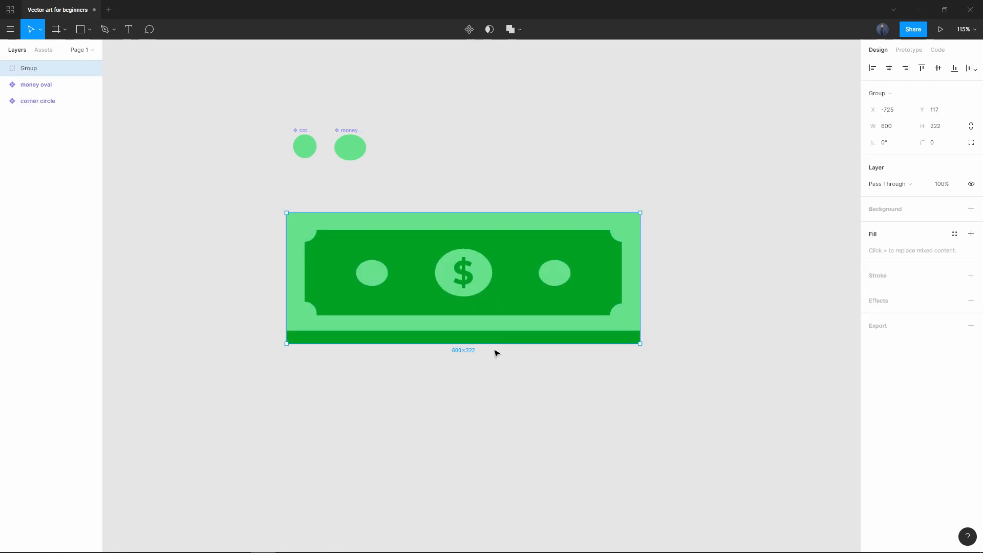
double_click(39, 69)
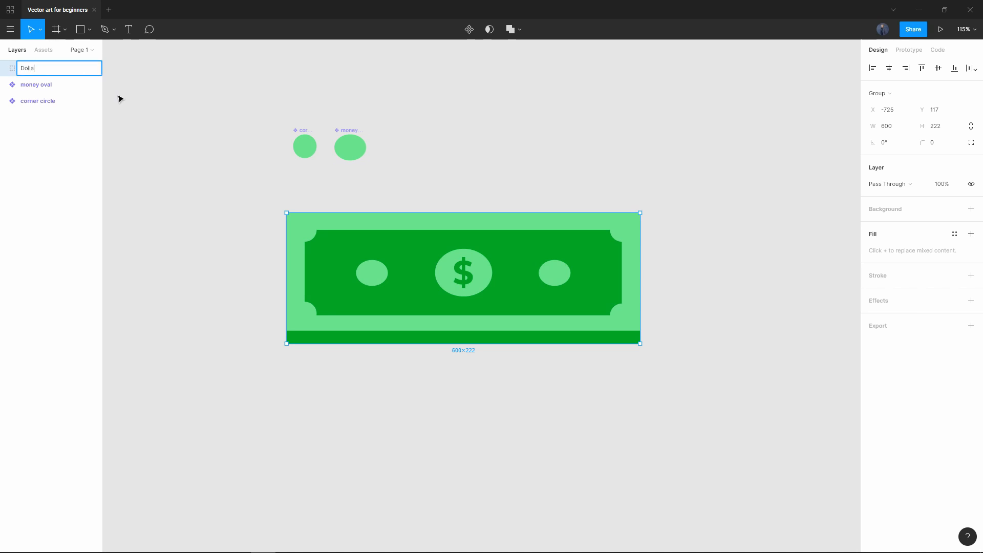
key(Return)
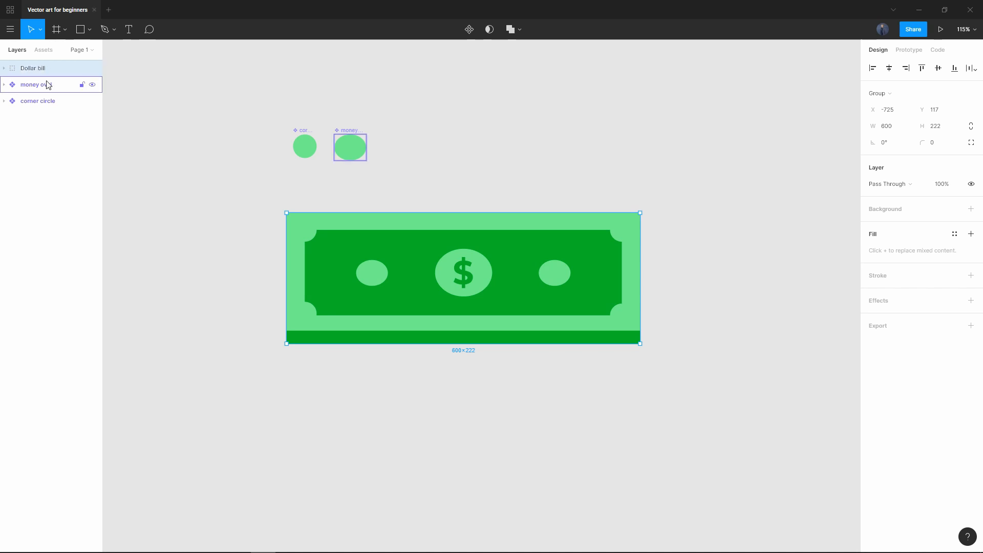
Step: Move the master money oval component closer to the master corner circle above the banknote
click(365, 183)
mouse_move(357, 150)
mouse_down()
mouse_move(375, 155)
mouse_move(338, 152)
mouse_up()
click(444, 177)
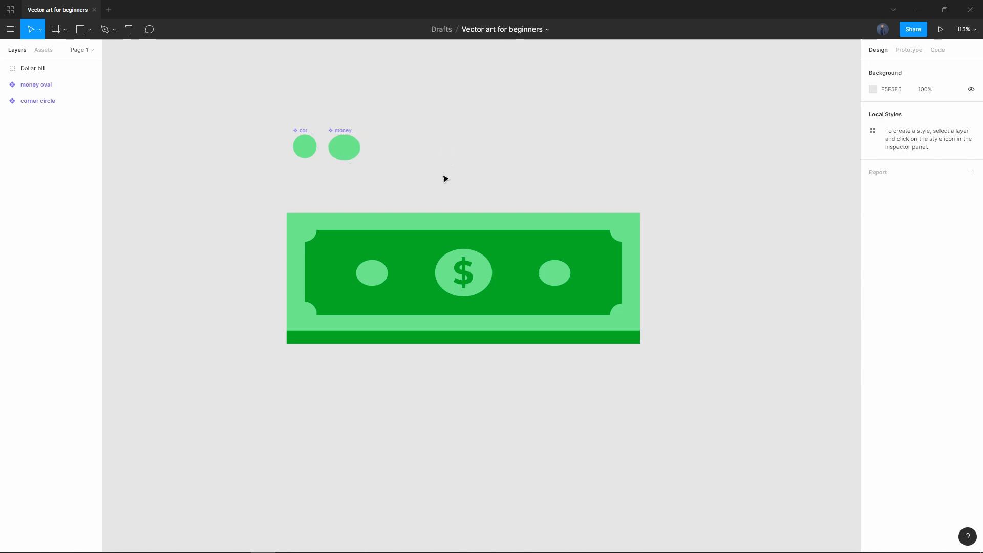
Step: Move the Dollar bill group around the canvas as one object and leave it at X -722, Y 124
drag(452, 288, 493, 309)
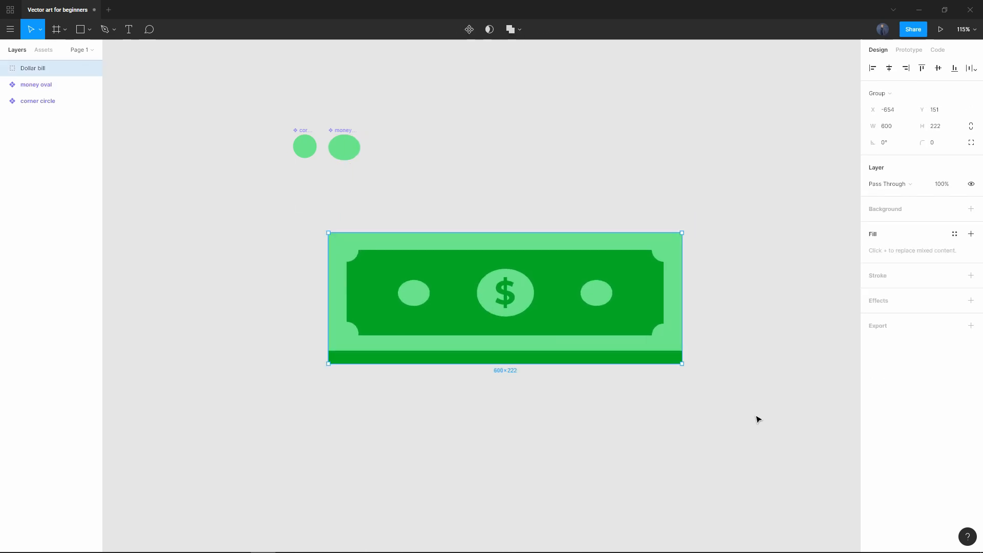
drag(739, 380, 455, 278)
drag(525, 323, 497, 317)
click(544, 446)
click(577, 423)
Step: Try scaling down the Dollar bill group from its corner, and undo the resize
click(492, 339)
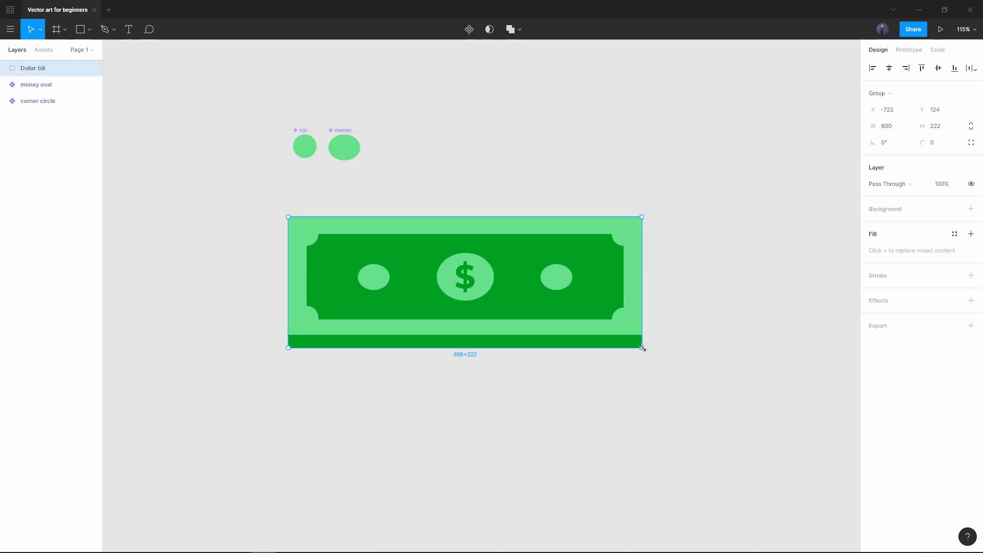
drag(642, 347, 499, 295)
key(ctrl+z)
scroll(642, 405, down, 5)
drag(642, 405, 607, 352)
drag(689, 379, 656, 347)
drag(647, 363, 572, 356)
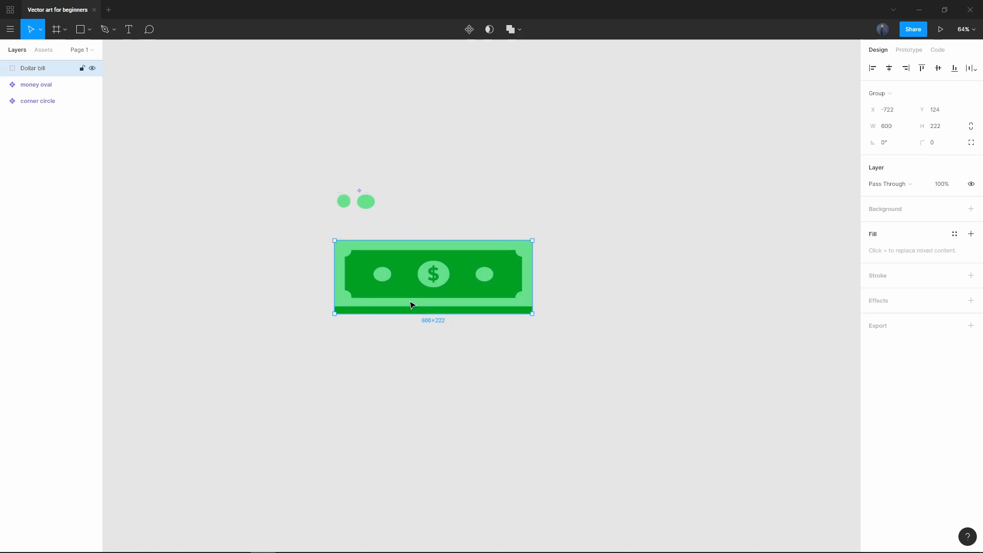
Step: Copy the Dollar bill group as SVG and paste it onto the empty canvas beside the original
right_click(396, 290)
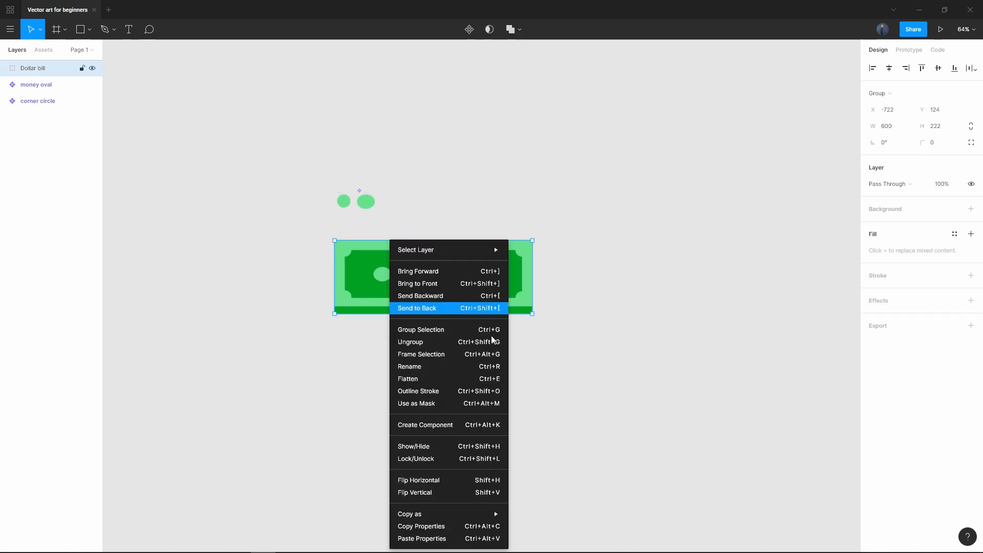
mouse_move(483, 514)
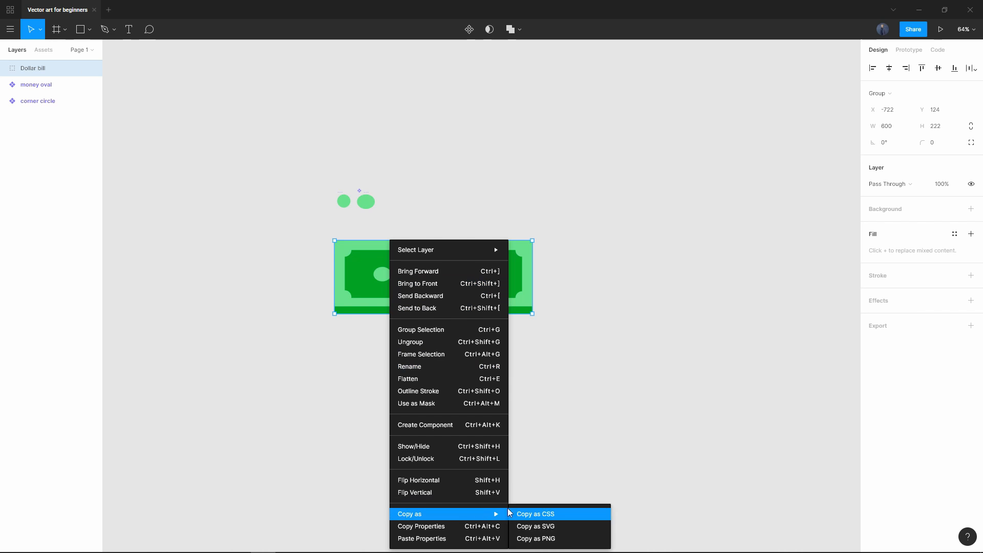
click(560, 529)
drag(612, 366, 405, 374)
click(405, 375)
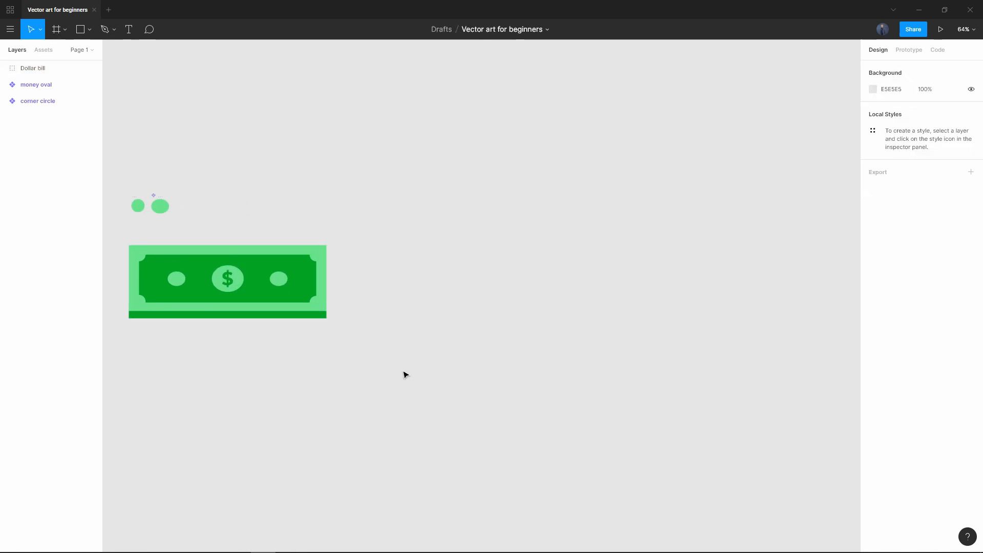
key(ctrl+v)
Step: Align the pasted SVG frame level with the original banknote at X 44, Y 124 and collapse its layers
drag(646, 407, 377, 247)
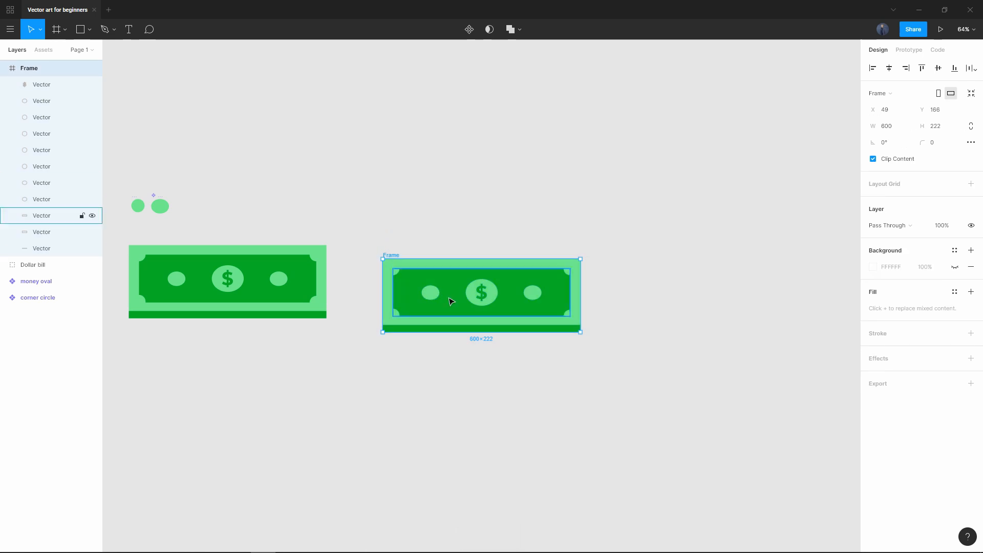
mouse_move(449, 297)
mouse_down()
mouse_move(445, 265)
mouse_move(447, 282)
mouse_up()
drag(443, 374, 490, 362)
click(545, 385)
drag(674, 363, 412, 204)
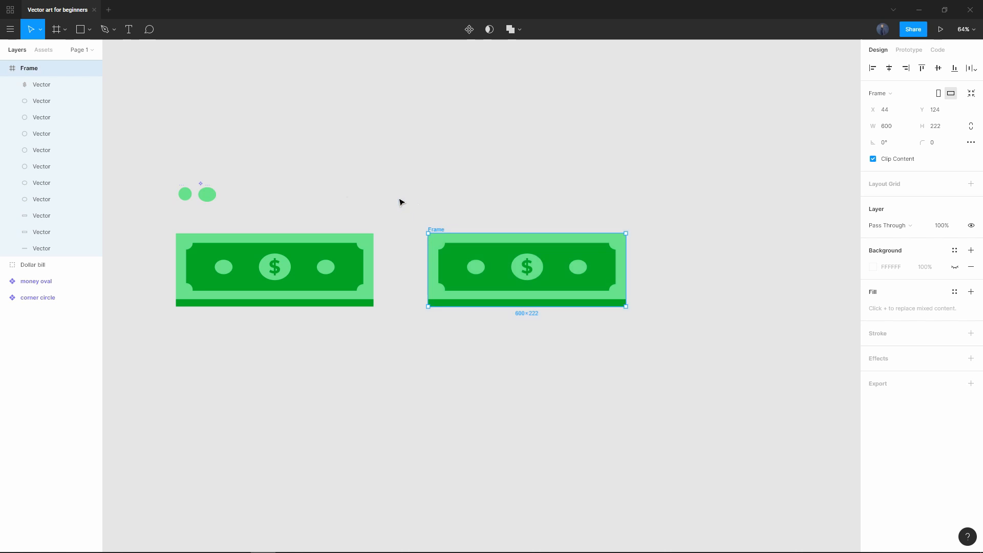
click(5, 68)
drag(617, 331, 401, 198)
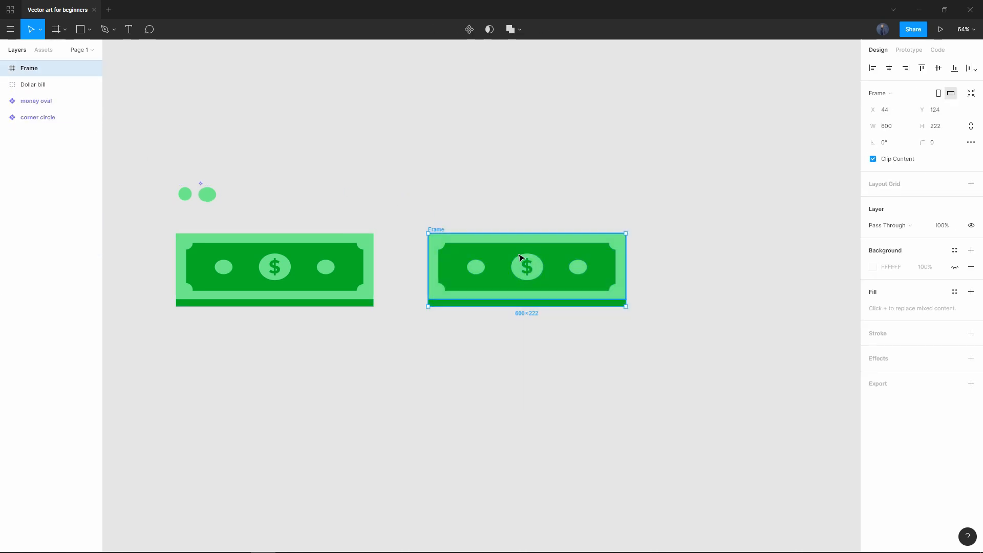
Step: Scale the pasted SVG frame up to 716 × 265 and examine its dollar sign vector up close
drag(627, 306, 589, 319)
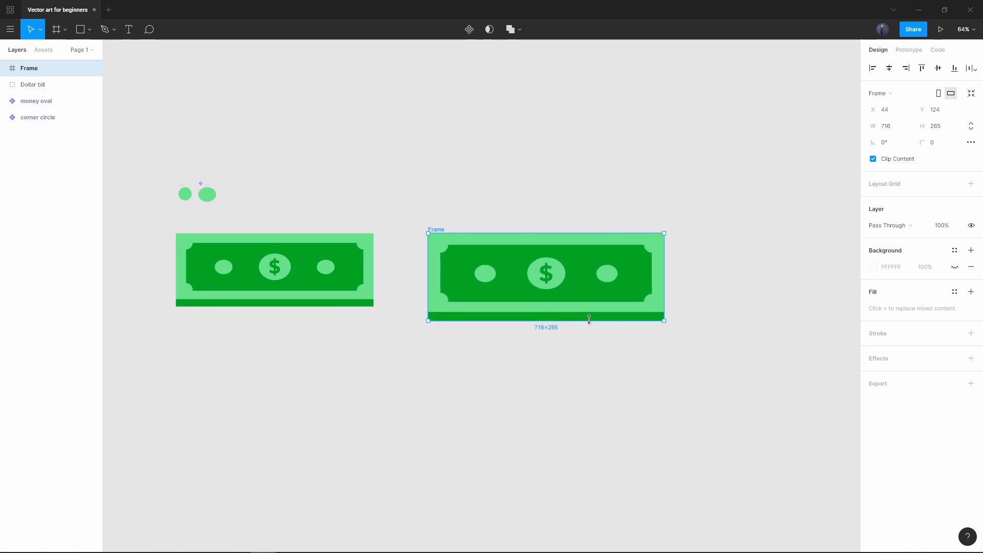
click(546, 278)
scroll(561, 300, up, 5)
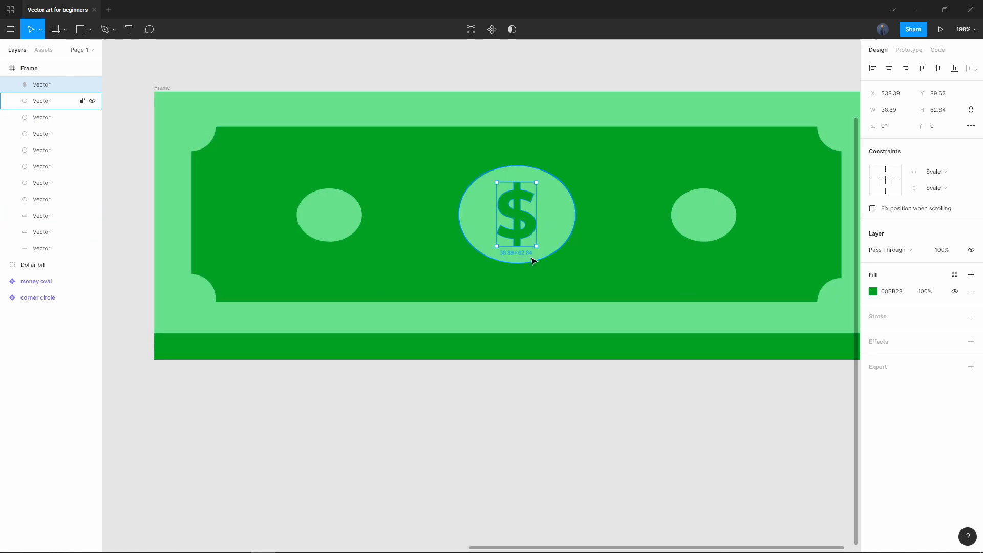
scroll(538, 336, up, 3)
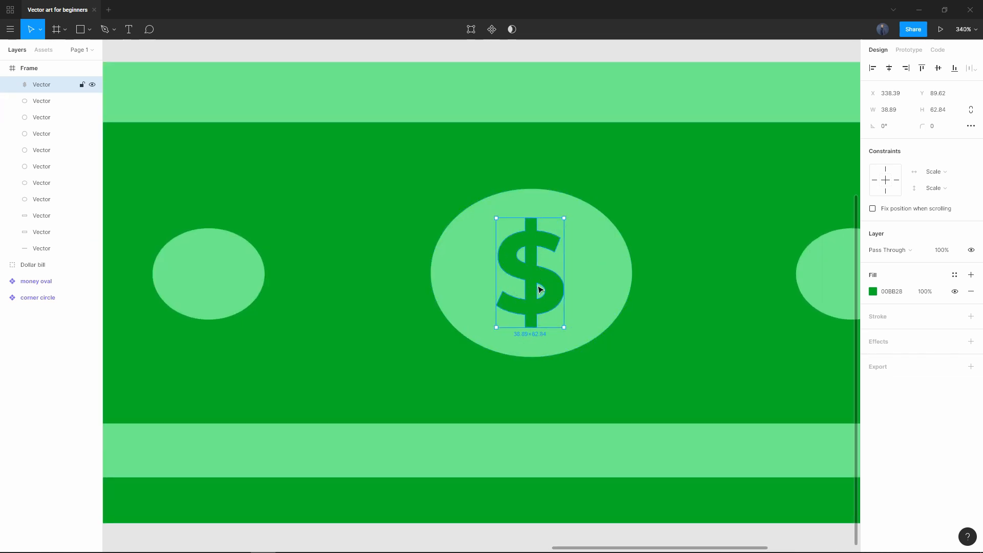
scroll(541, 290, down, 10)
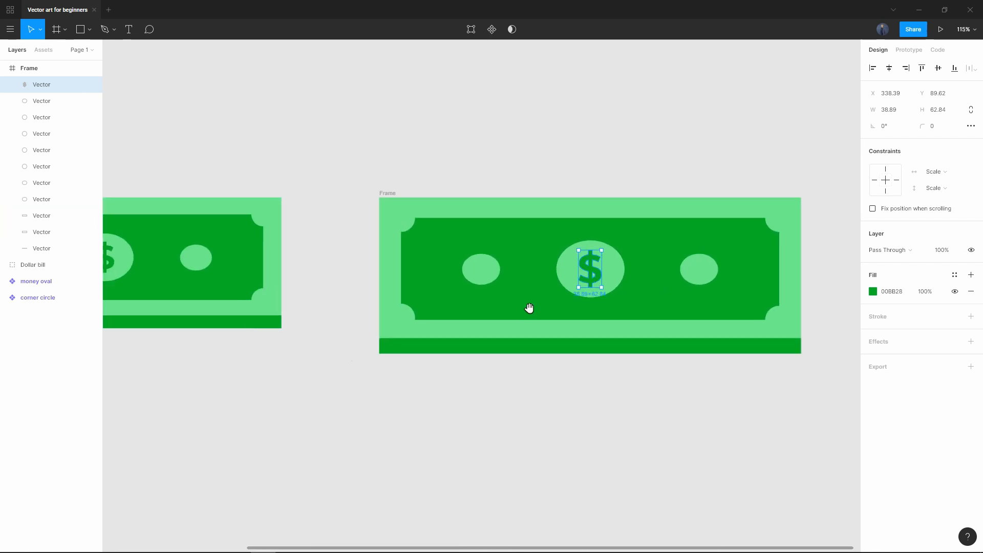
scroll(544, 311, down, 1)
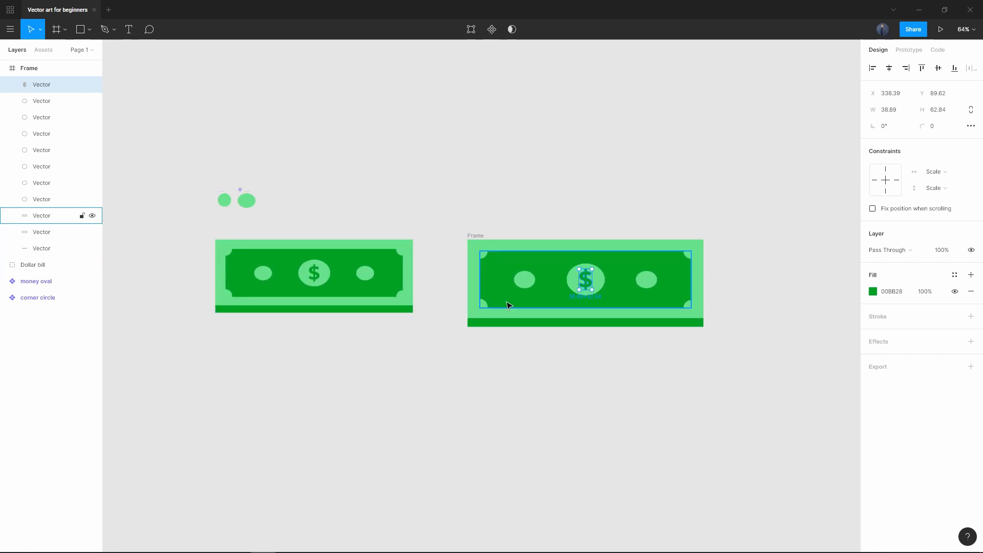
Step: Delete the enlarged SVG frame beside the original banknote
drag(784, 405, 452, 212)
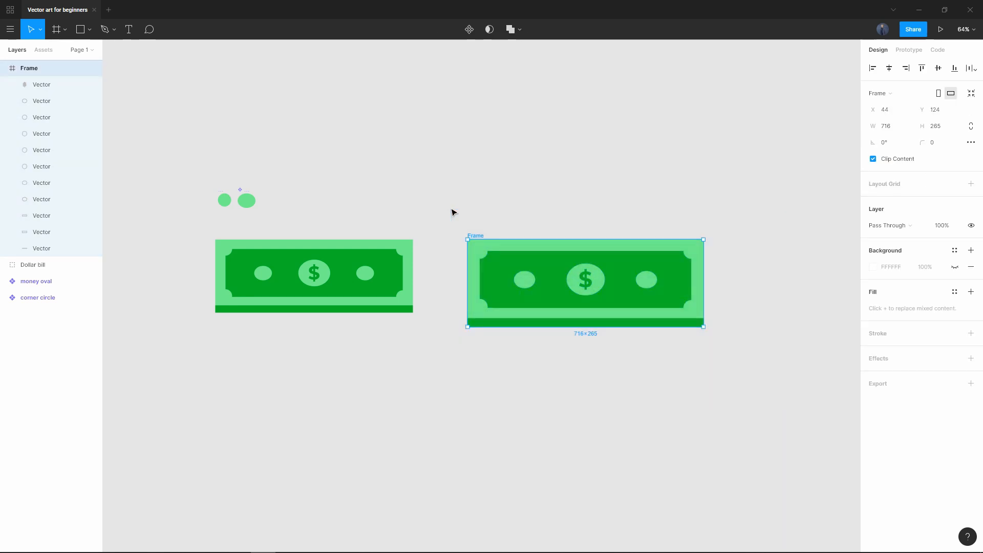
key(Delete)
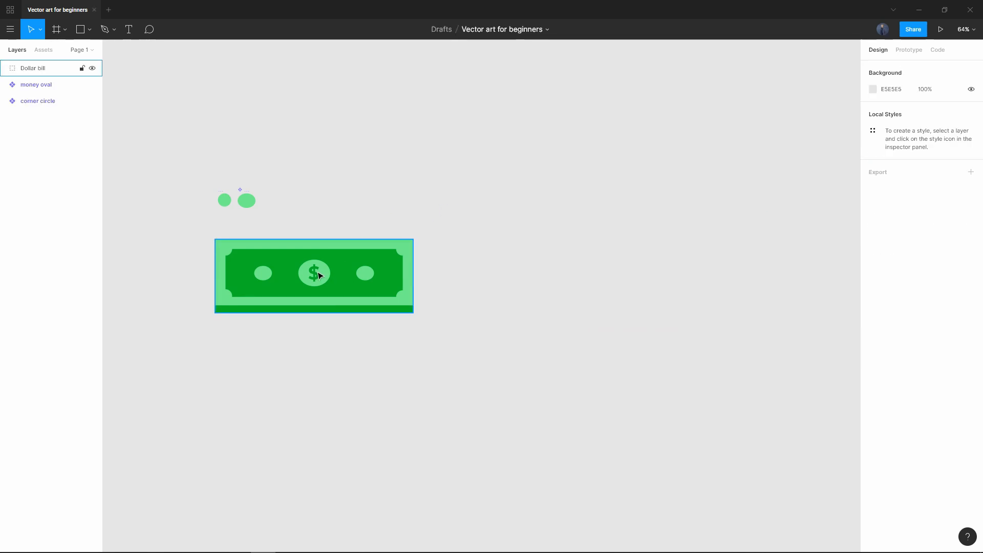
Step: Ungroup the Dollar bill and move its dollar sign text out onto the empty canvas beside the banknote
click(318, 276)
drag(534, 342, 195, 219)
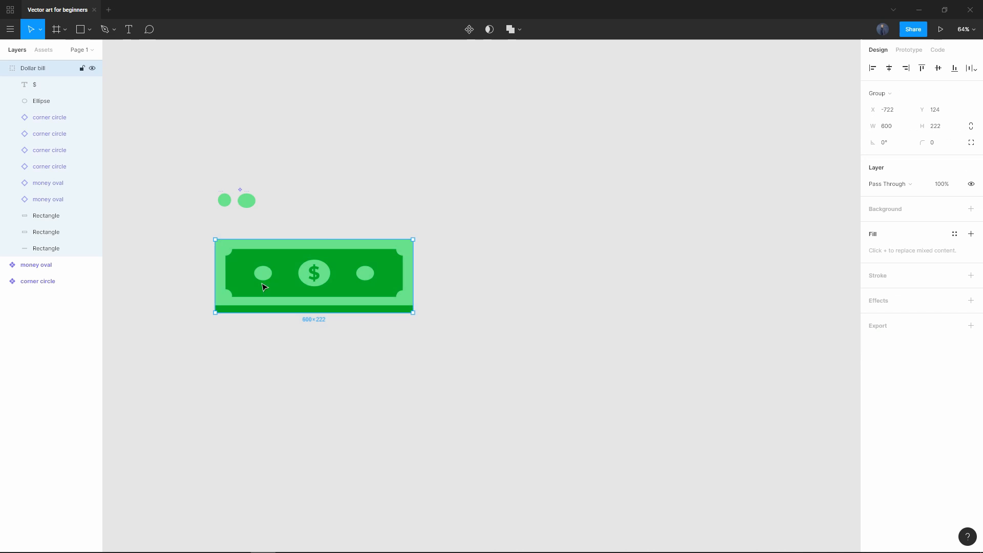
right_click(264, 287)
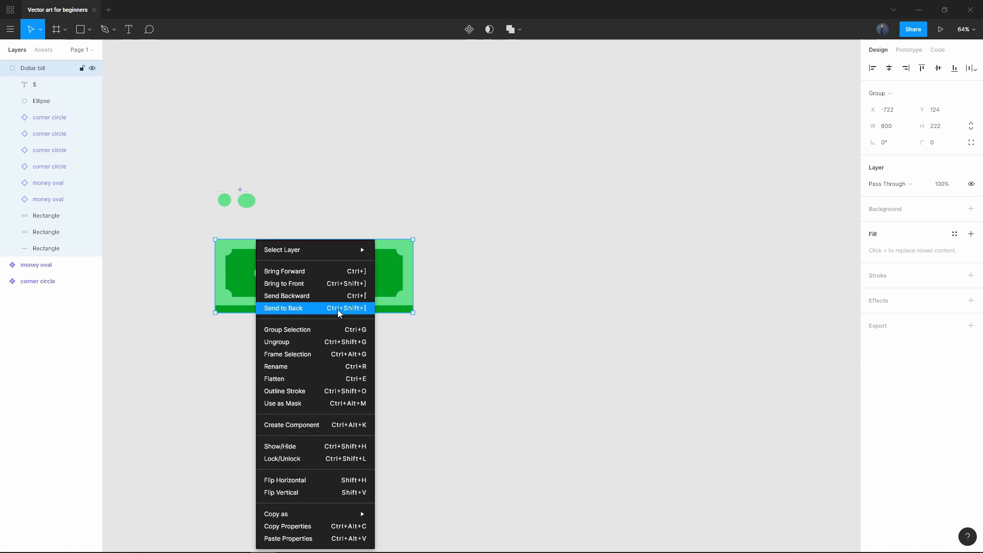
click(315, 349)
click(318, 281)
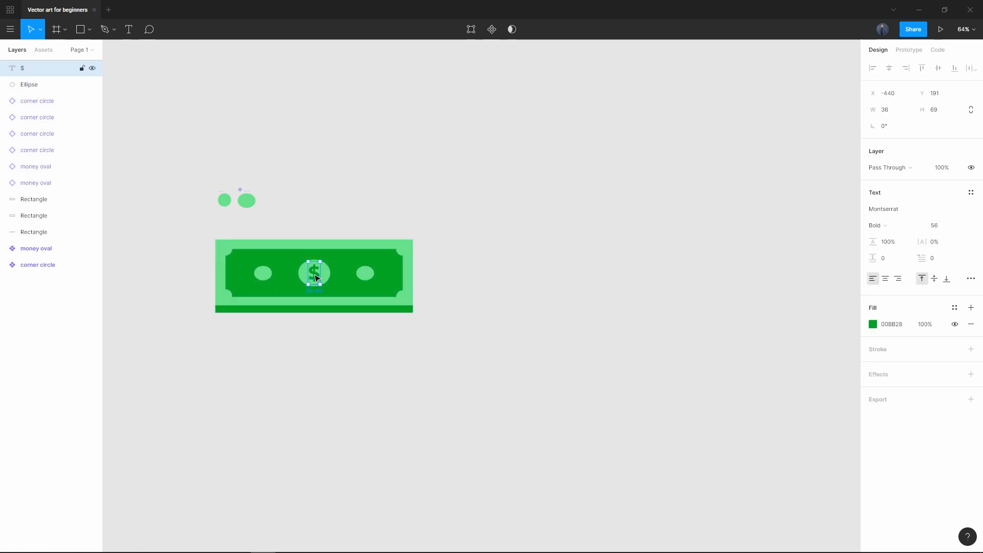
drag(318, 275, 526, 277)
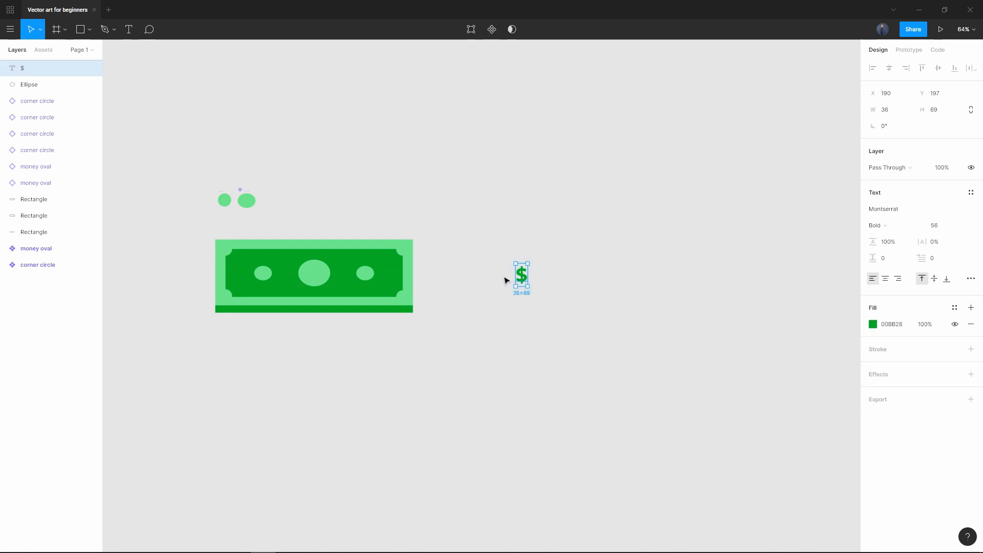
Step: Copy the dollar sign text as SVG, paste it as a vector and place it inside the banknote's central ellipse
right_click(524, 280)
mouse_move(601, 515)
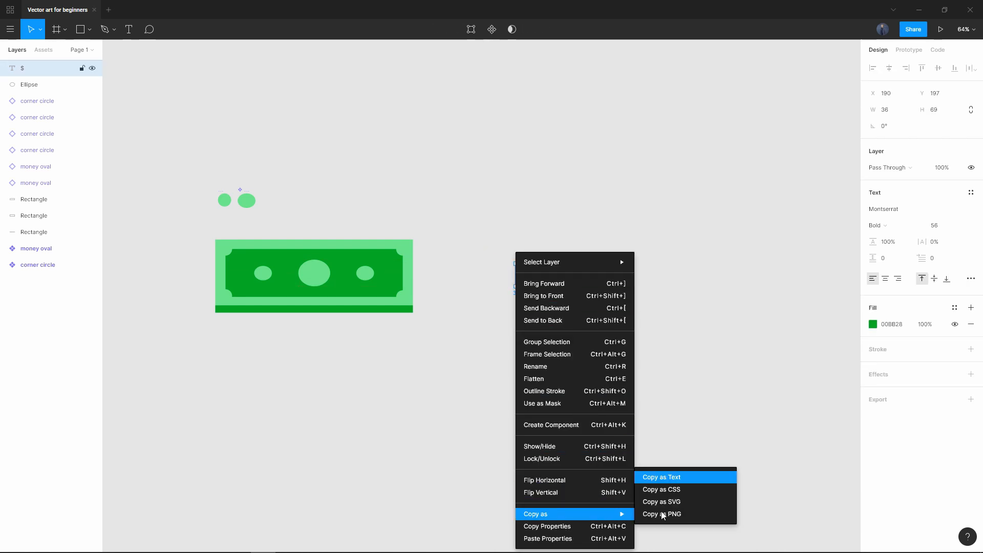
click(689, 503)
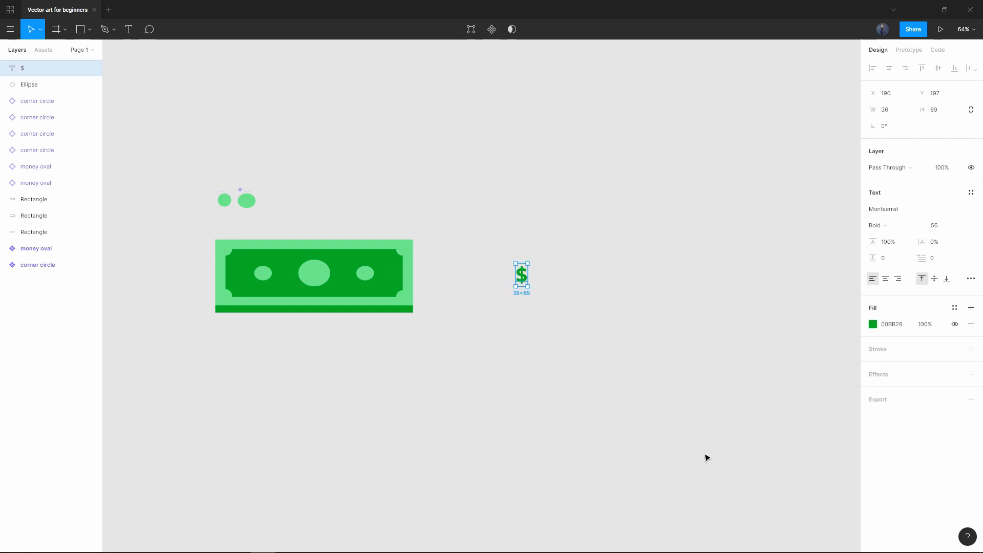
click(661, 357)
key(ctrl+v)
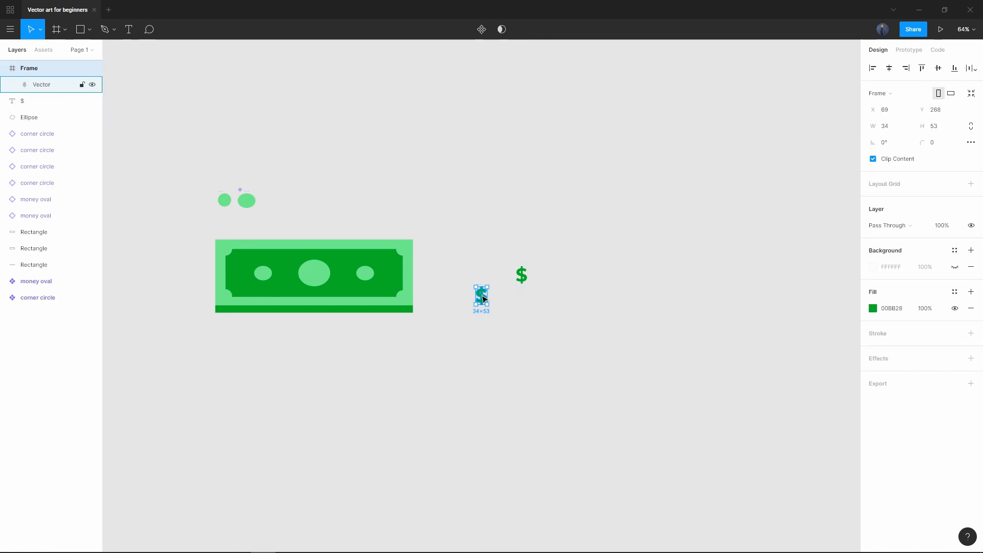
drag(483, 299, 334, 265)
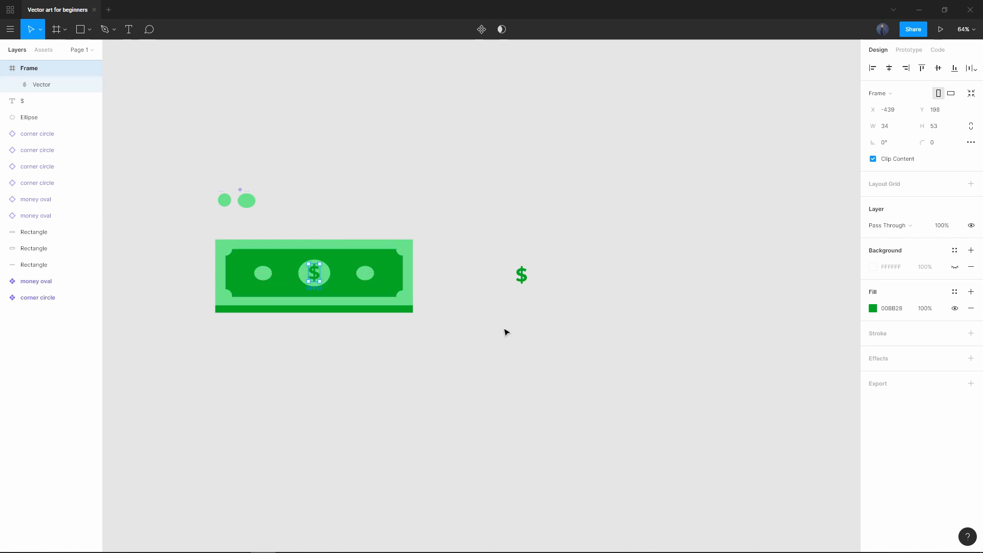
Step: Delete the original dollar sign text left beside the banknote
click(509, 355)
drag(614, 355, 462, 236)
key(Delete)
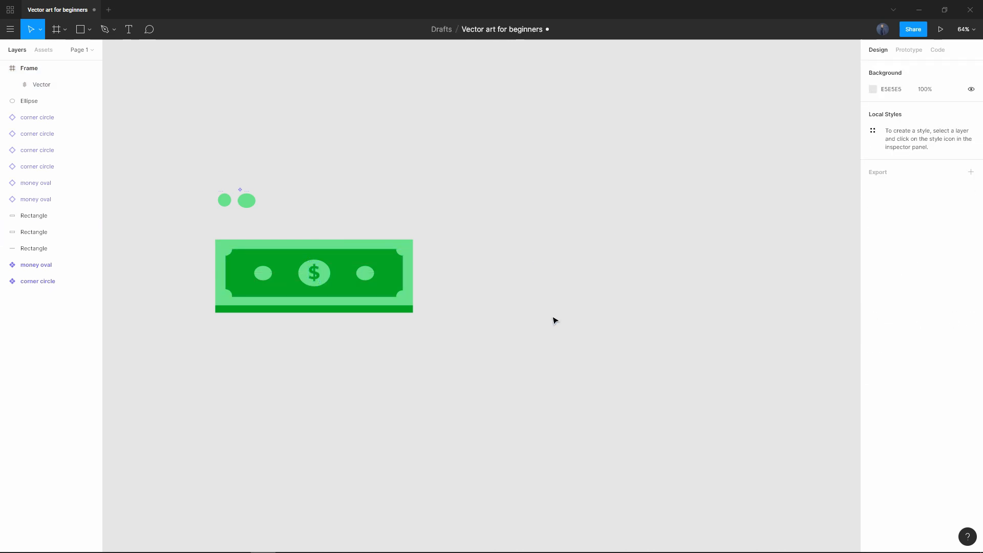
Step: Group all the banknote's parts with the vector dollar sign, leaving out the two master components
drag(486, 291, 627, 316)
drag(629, 386, 339, 259)
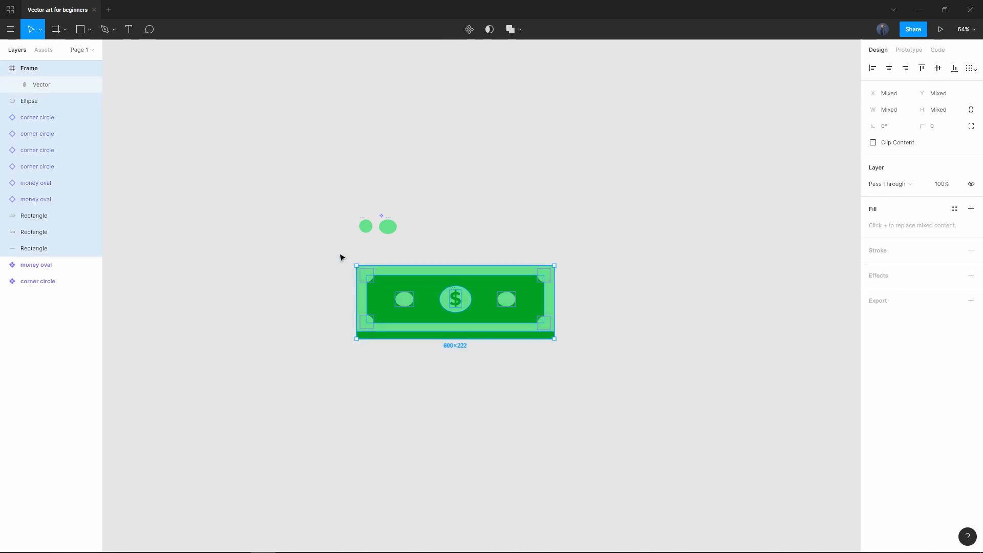
right_click(421, 297)
click(477, 329)
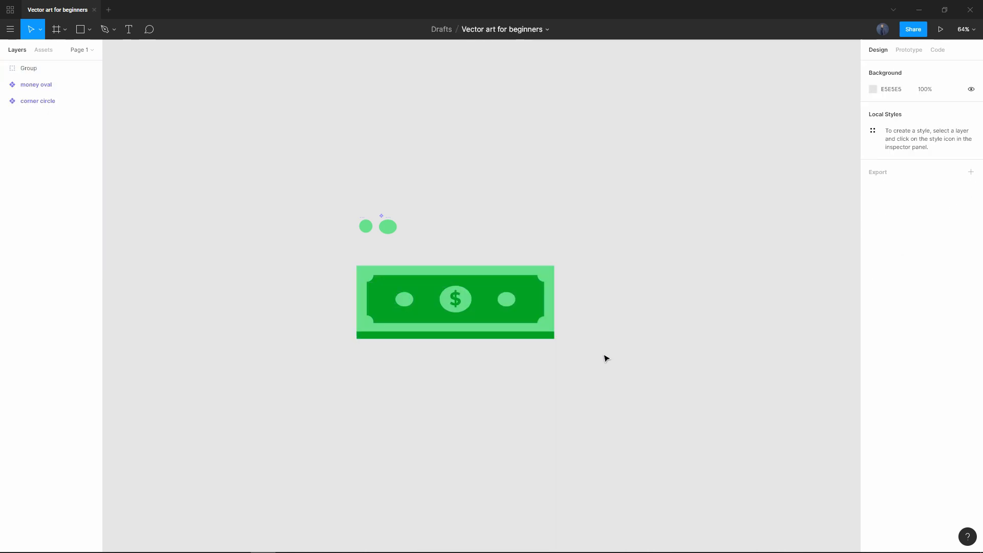
Step: Try resizing the new banknote group from its corner, and undo the resize
click(537, 330)
drag(556, 342, 567, 364)
key(ctrl+z)
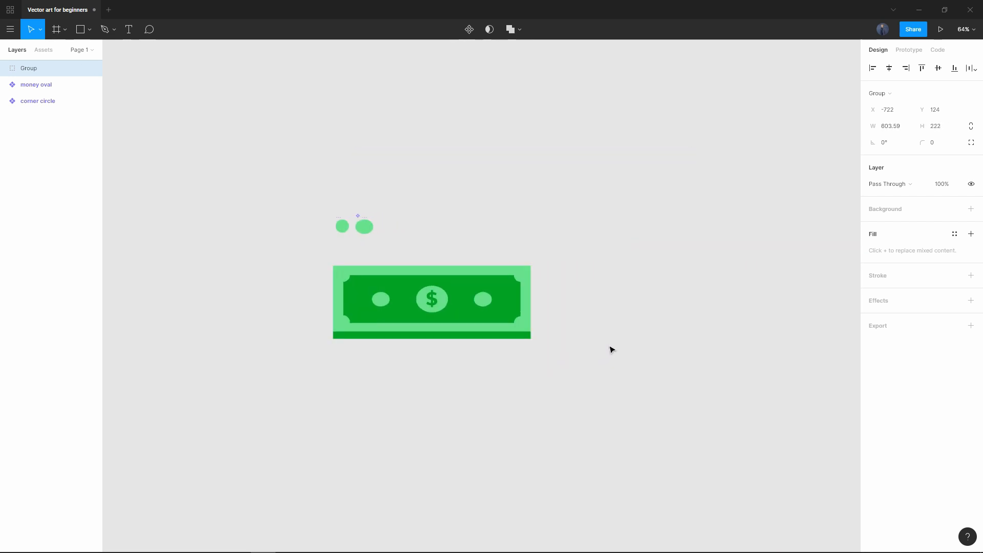
click(136, 34)
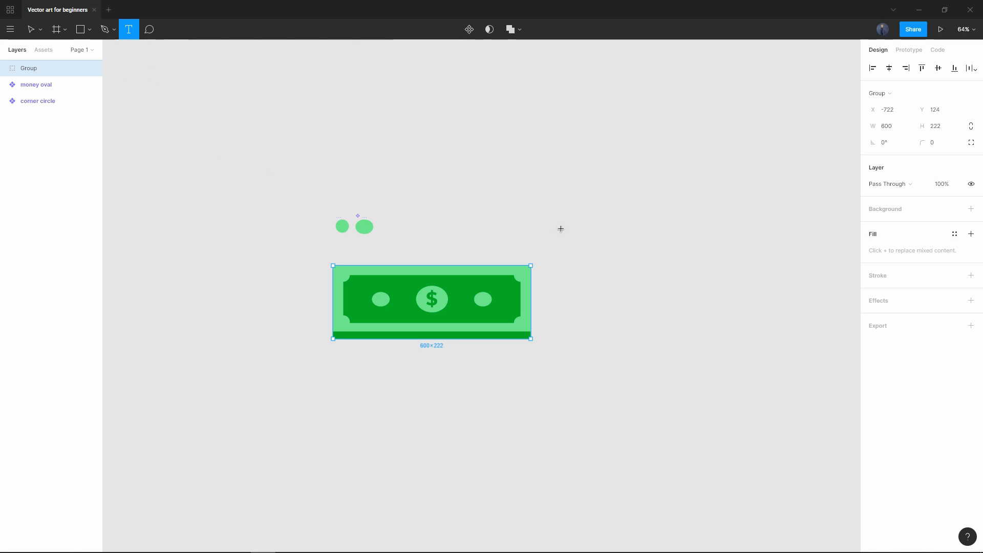
click(502, 233)
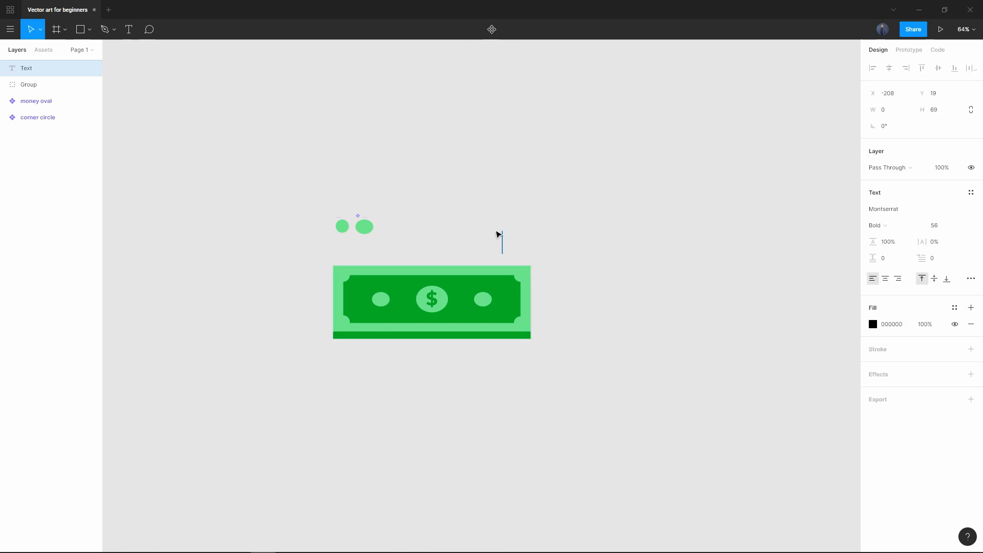
click(450, 231)
Step: Select the banknote group and show the formats it can be copied as
drag(572, 329, 617, 303)
scroll(614, 329, up, 3)
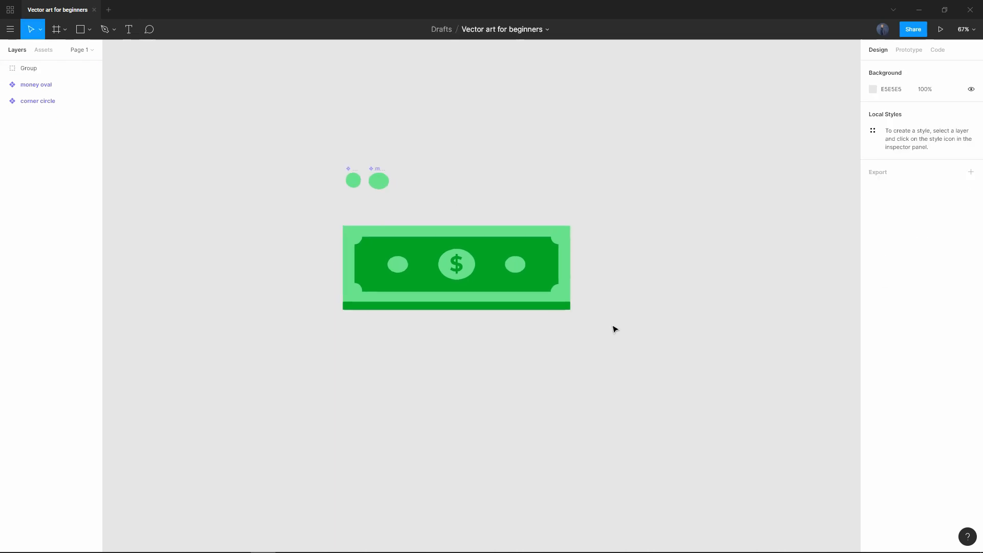
drag(503, 338, 553, 357)
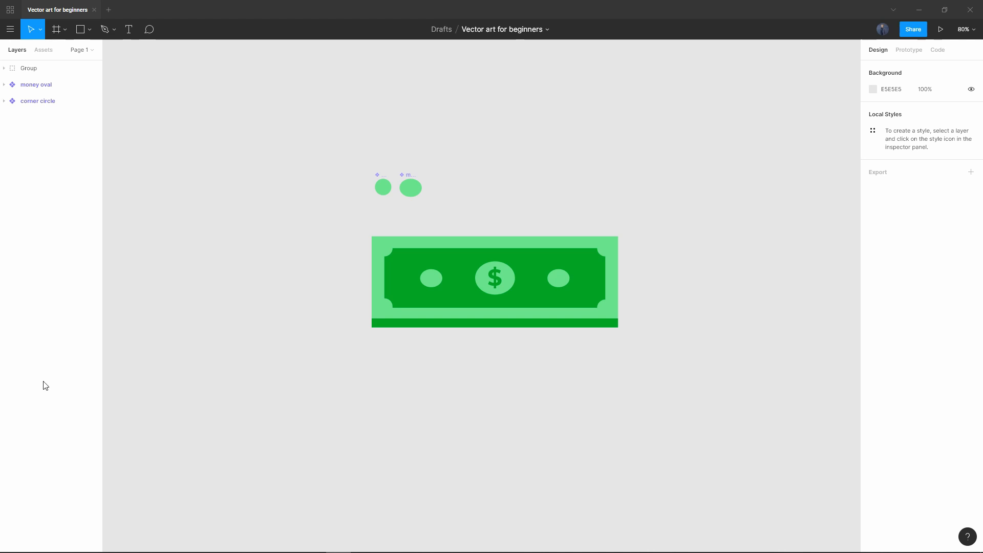
drag(758, 396, 335, 205)
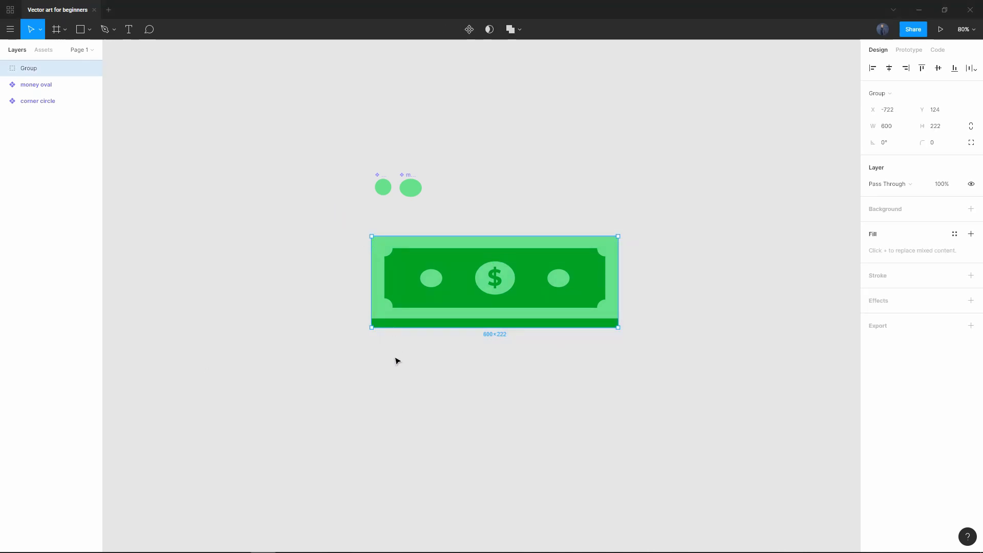
right_click(454, 304)
mouse_move(543, 514)
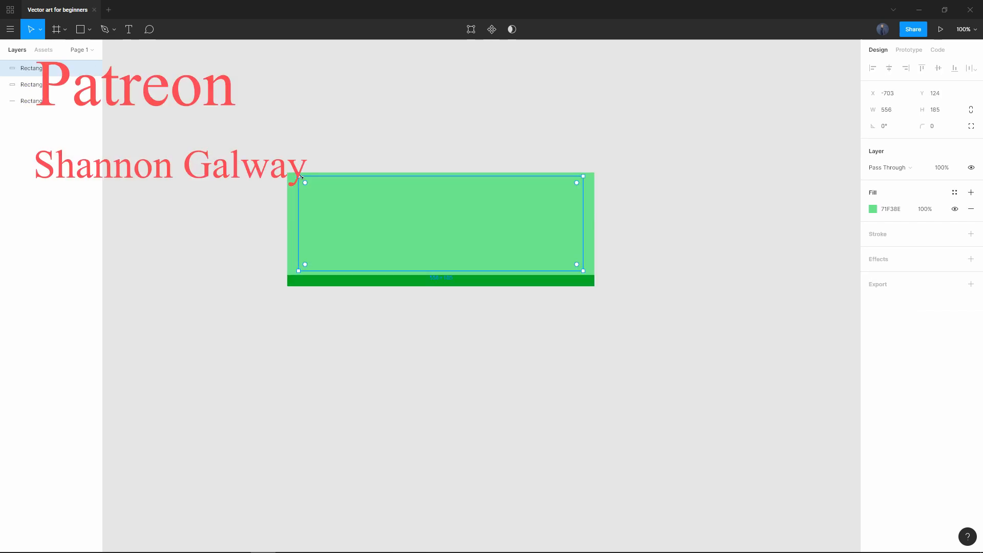
Step: Resize the inner rectangle of the banknote to 538 × 145
drag(585, 264, 578, 262)
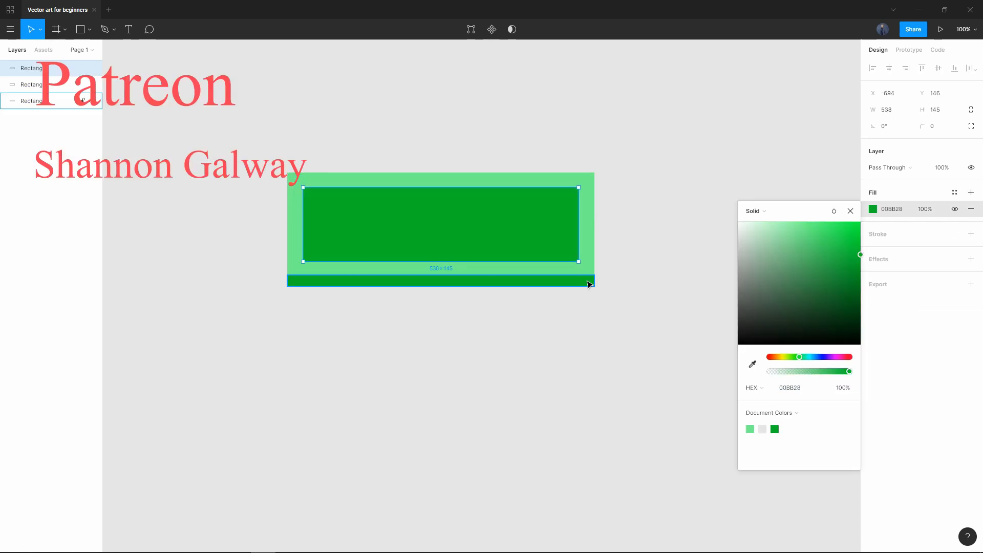
Step: Draw a small light green circle at the inner rectangle's upper-left corner and turn it into a component
click(441, 225)
click(971, 260)
click(972, 276)
click(89, 29)
click(61, 90)
mouse_move(293, 177)
mouse_down()
mouse_move(313, 198)
mouse_move(308, 123)
mouse_move(308, 192)
mouse_up()
click(492, 30)
Step: Place copies of the circle component on the remaining corners of the inner rectangle
drag(308, 119, 308, 264)
drag(307, 119, 583, 191)
drag(313, 125, 451, 191)
key(ctrl+z)
Step: Place two instances of the oval component on the inner rectangle, one on either side of its centre
click(377, 138)
mouse_move(304, 115)
mouse_down()
mouse_move(338, 116)
mouse_move(359, 223)
mouse_up()
drag(360, 224, 529, 224)
click(338, 116)
drag(348, 105, 355, 97)
click(90, 30)
click(61, 50)
drag(230, 244, 307, 316)
key(Delete)
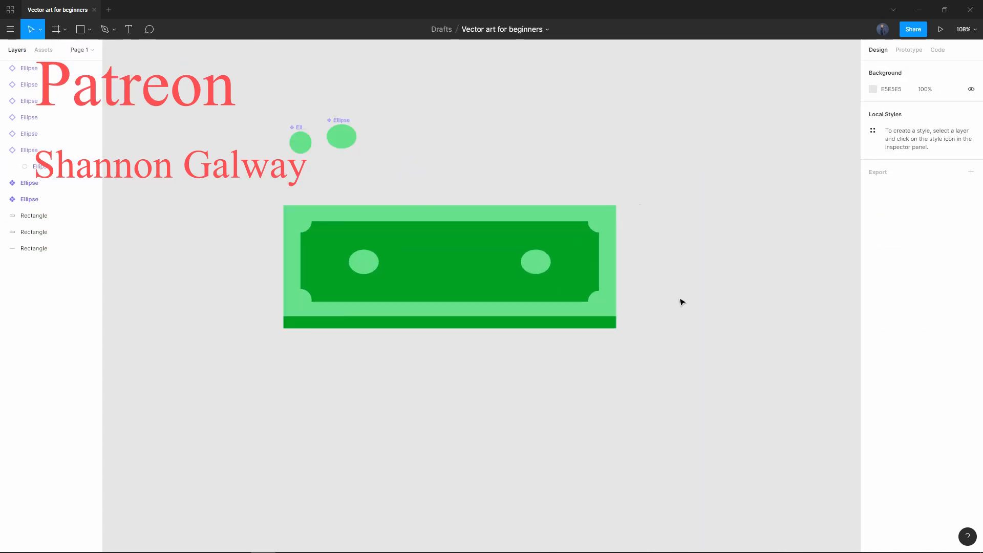
Step: Rename the master components as "corner circle" and "money oval"
double_click(29, 199)
text(corner circle)
double_click(29, 183)
text(money oval)
Step: Draw a larger light green ellipse in the centre of the banknote, between the two ovals
click(89, 30)
click(61, 90)
drag(448, 234, 502, 281)
click(239, 196)
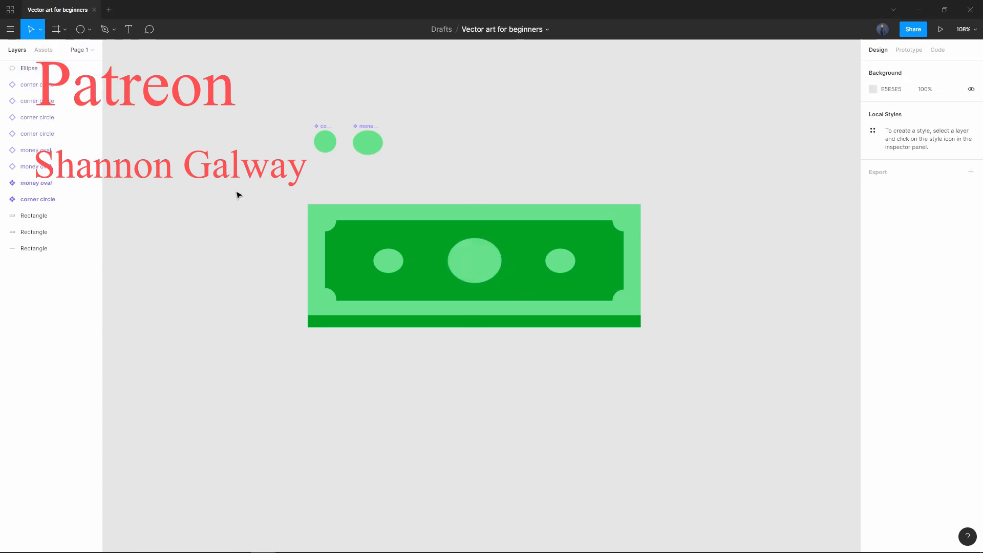
Step: Add a "$" text in the middle of the central ellipse and colour it dark green
click(104, 29)
click(459, 267)
click(129, 30)
click(474, 261)
text($)
click(939, 226)
click(873, 325)
click(646, 353)
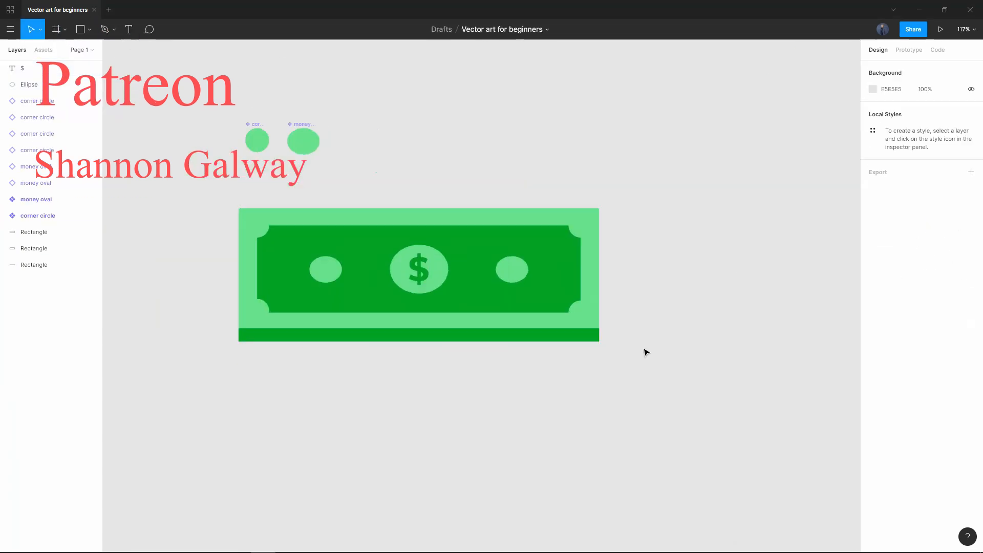
Step: Try reshaping the inner rectangle by its vector points, undo the change, and leave vector editing
click(114, 29)
scroll(575, 252, up, 4)
double_click(568, 241)
drag(625, 174, 498, 202)
click(80, 29)
drag(625, 312, 687, 272)
key(ctrl+z)
scroll(669, 310, down, 2)
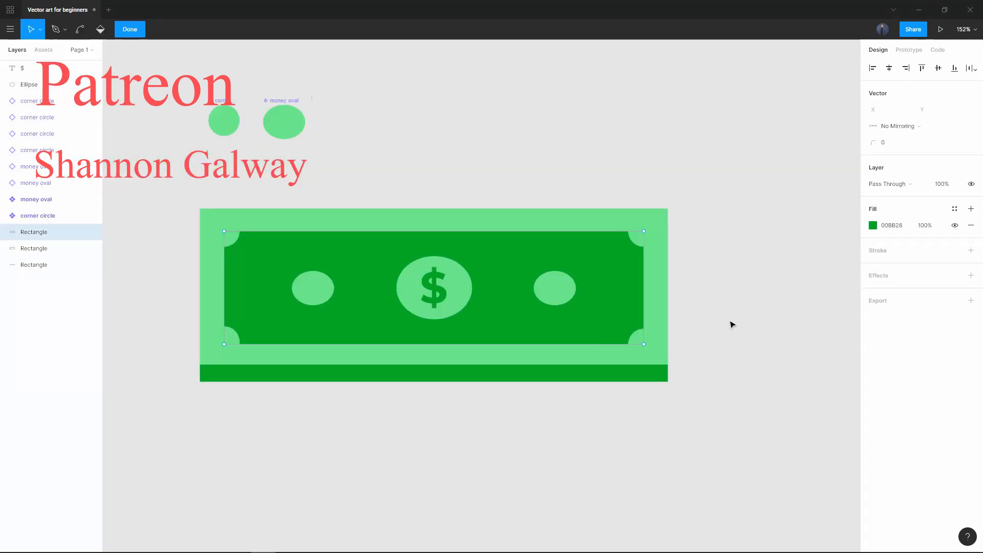
key(Escape)
Step: Group all the banknote's parts without the master components and name the group "Dollar bill"
drag(709, 382, 238, 202)
right_click(408, 307)
click(483, 332)
double_click(29, 68)
text(Dollar bill)
Step: Paste the bill's vector copy beside the original and extract its dollar sign, deleting the leftover frame
scroll(717, 405, down, 4)
key(ctrl+v)
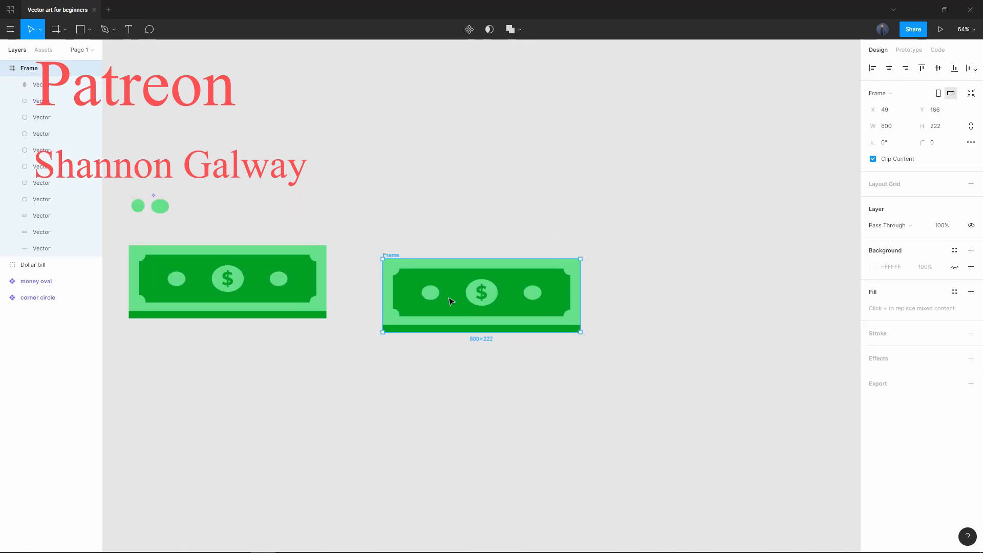
drag(580, 259, 616, 246)
double_click(547, 274)
key(Delete)
Step: Regroup the original bill's parts with the pasted vector dollar sign and scale the group to 1089 × 402.93
click(318, 275)
key(ctrl+shift+g)
key(ctrl+v)
key(ctrl+g)
drag(531, 338, 648, 344)
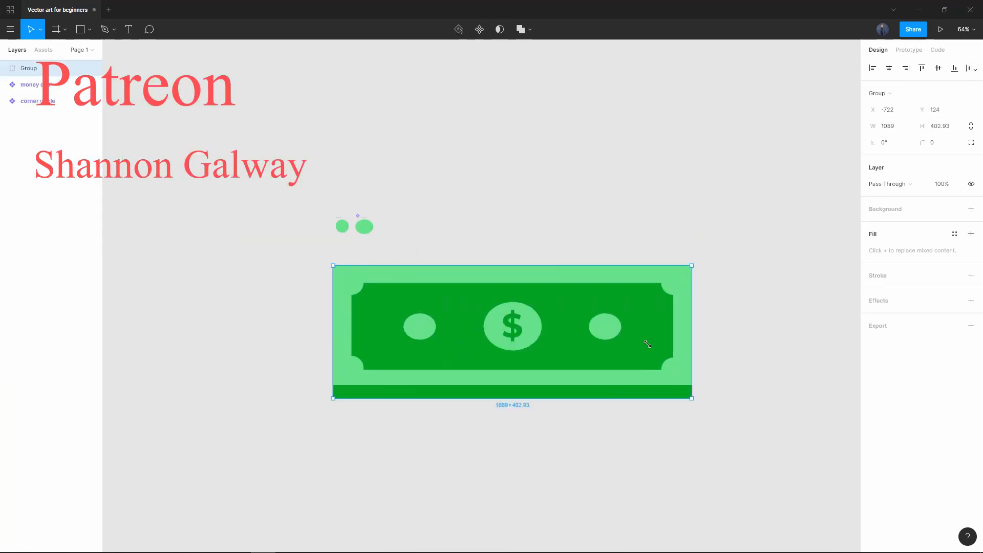